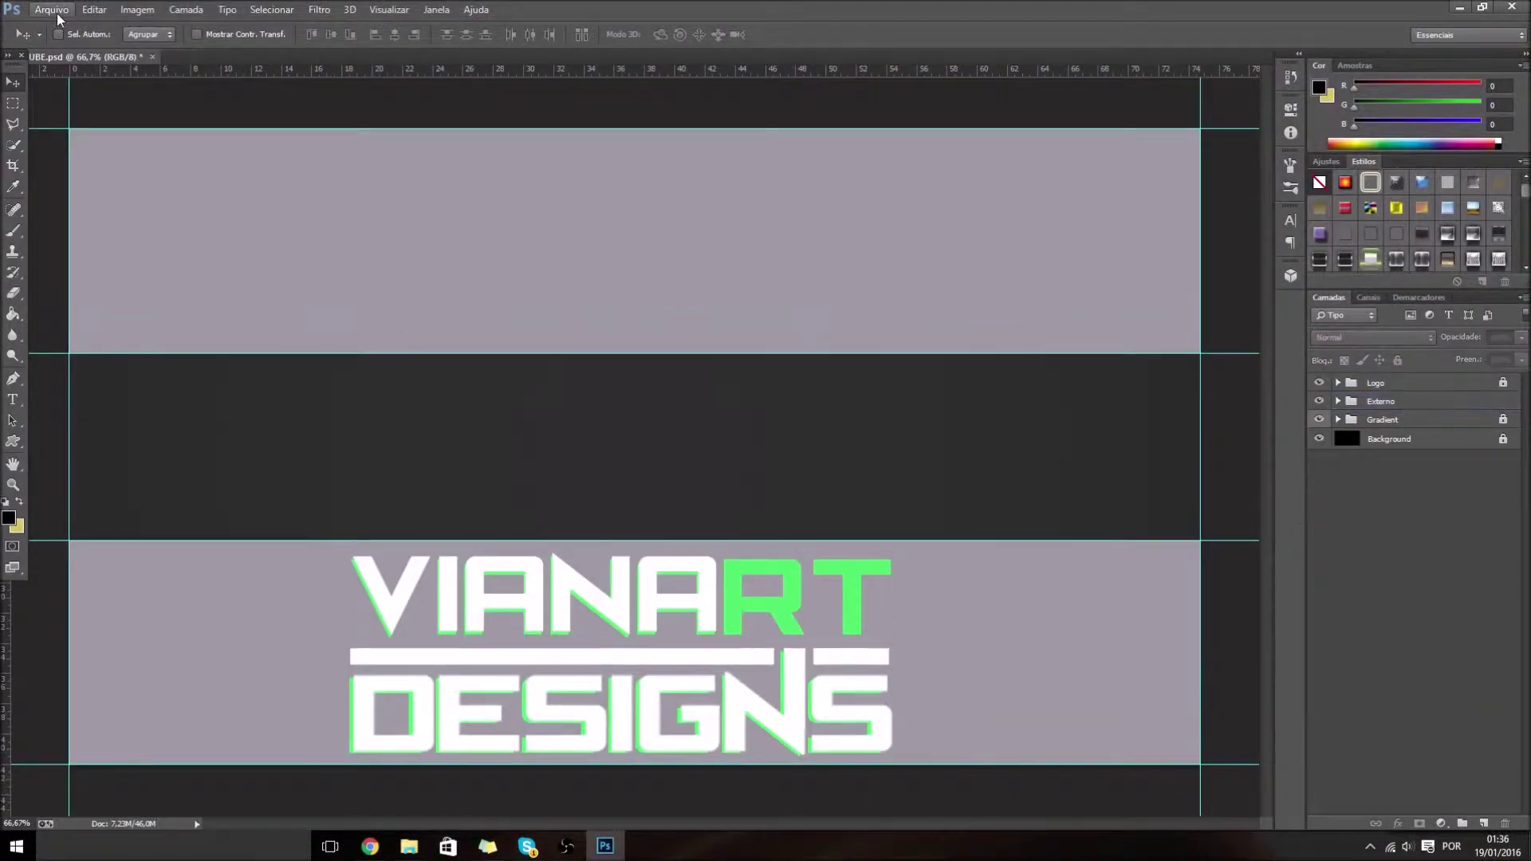
# - Open BO2ZB22-2.jpg from the AwFawk project folder under Documentos/Photoshop/TRABALHOS
pyautogui.click(51, 10)
pyautogui.click(56, 44)
pyautogui.click(241, 37)
pyautogui.doubleClick(199, 341)
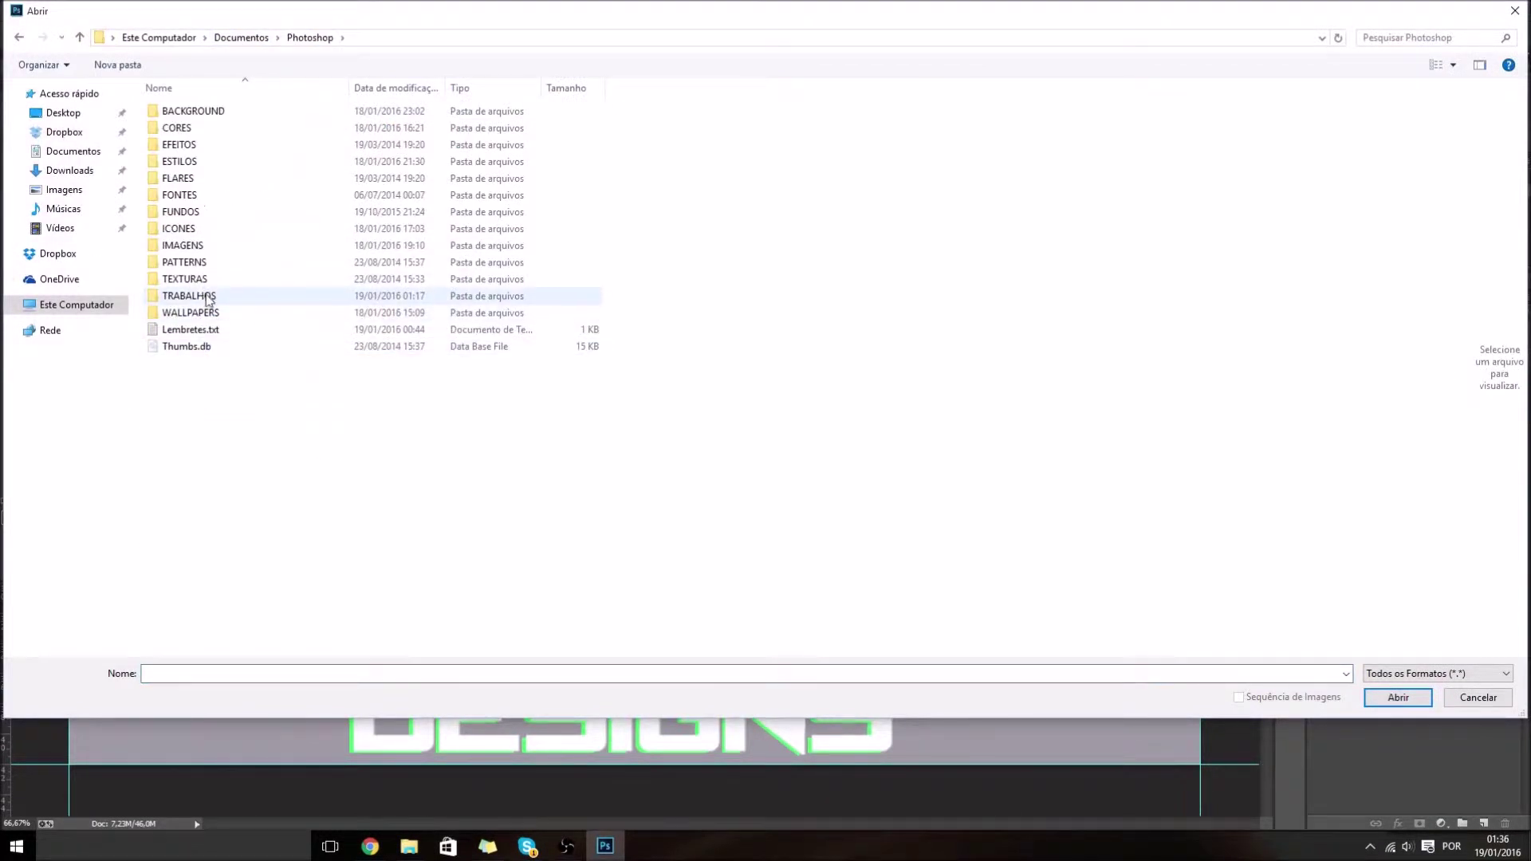
pyautogui.doubleClick(189, 296)
pyautogui.doubleClick(359, 137)
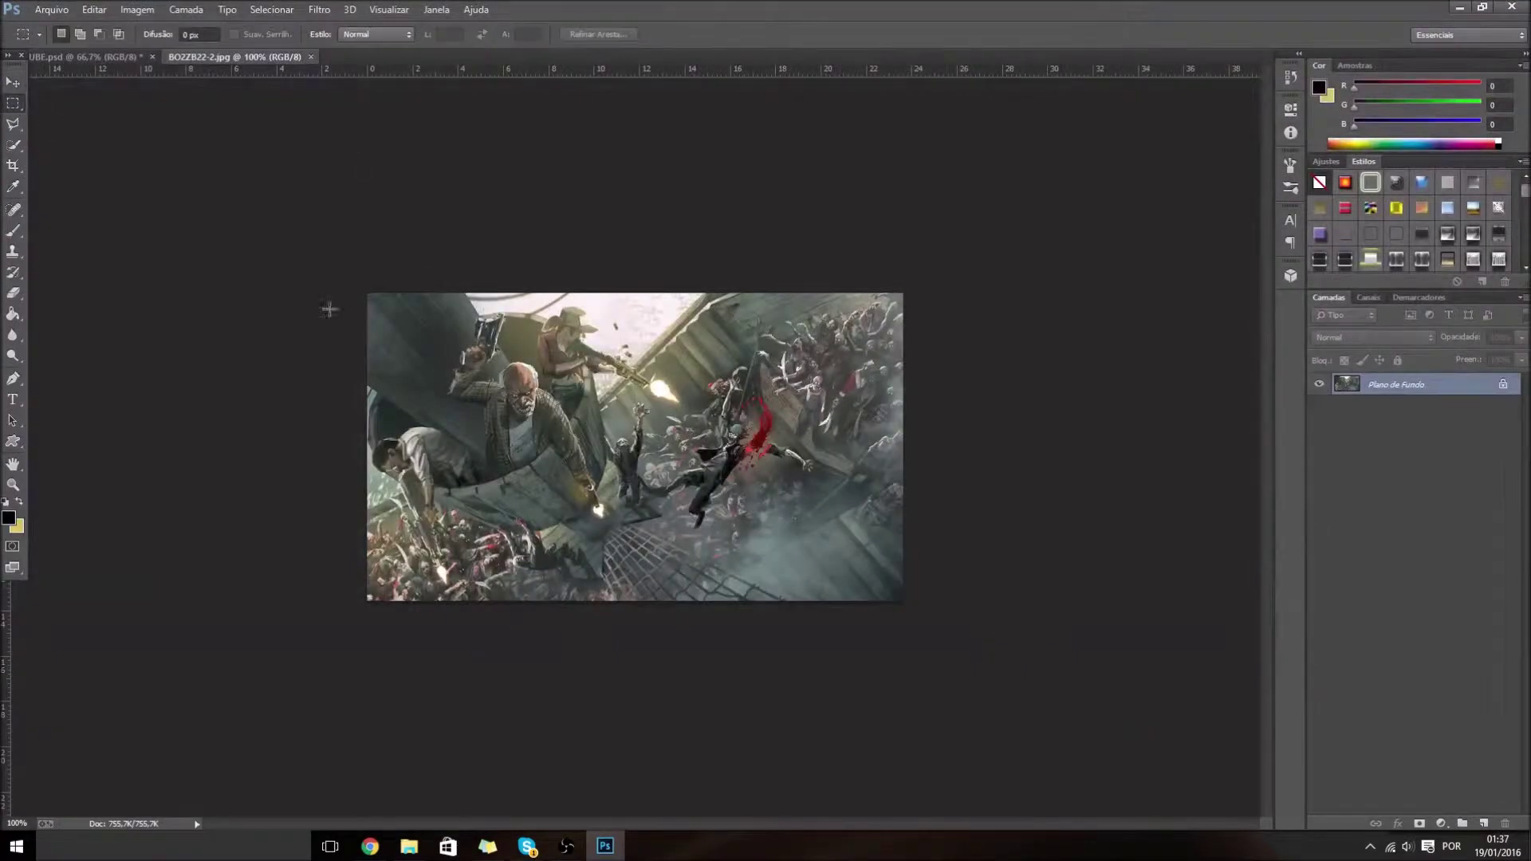
# - Copy the whole game-art image into UBE.psd and scale it toward the strip's right end
pyautogui.hotkey('ctrl', 'x')
pyautogui.hotkey('ctrl', 'Tab')
pyautogui.hotkey('ctrl', 'v')
pyautogui.hotkey('ctrl', 't')
pyautogui.moveTo(843, 328)
pyautogui.mouseDown()
pyautogui.moveTo(959, 401)
pyautogui.moveTo(876, 354)
pyautogui.mouseUp()
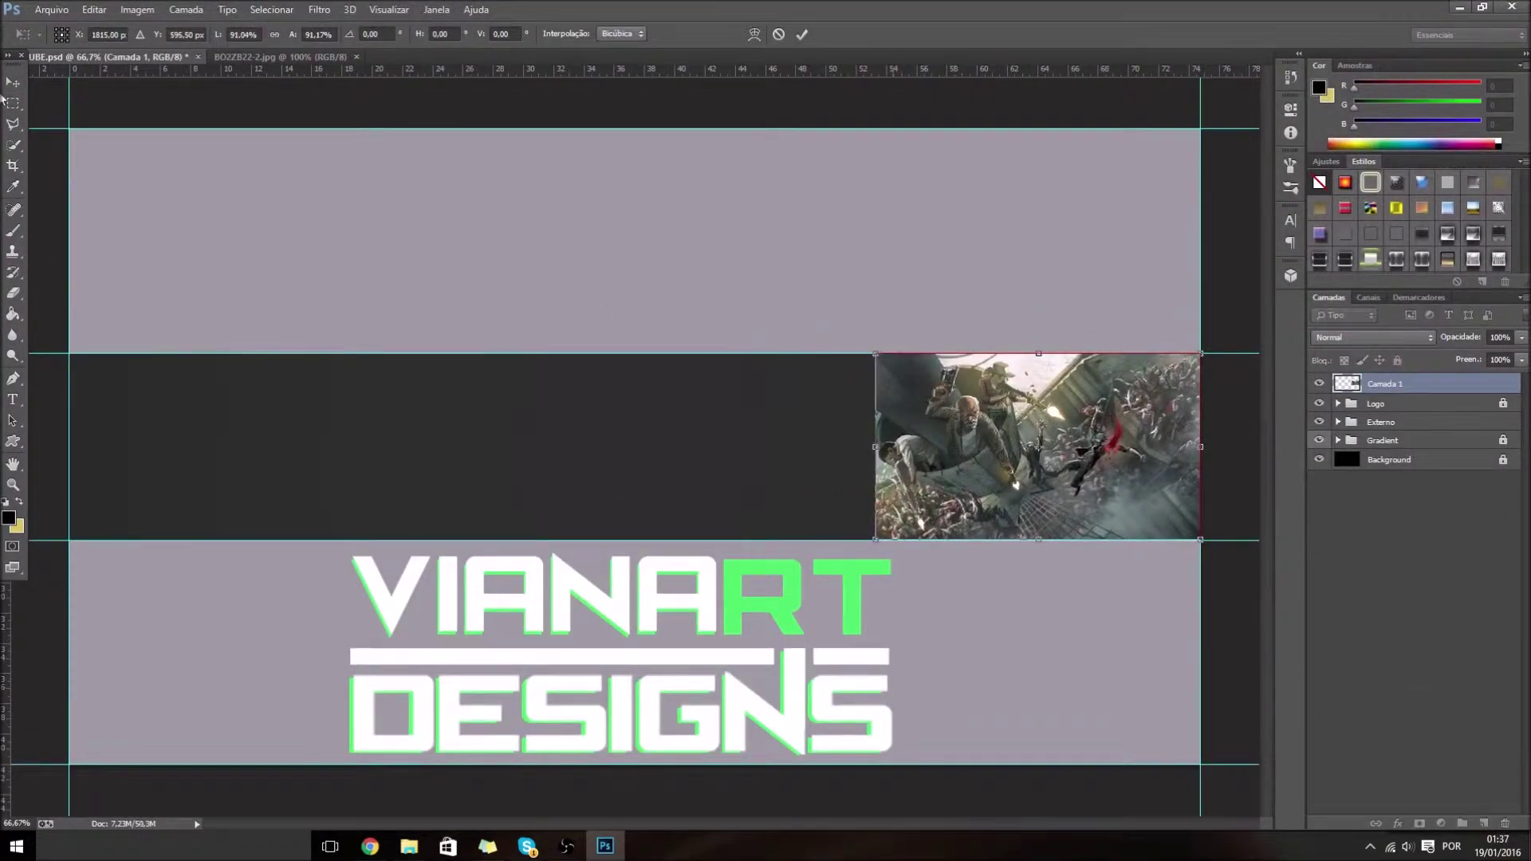
# - Commit the resize and fill a Pen-path selection along the strip's right edge with black
pyautogui.press('v')
pyautogui.press('Return')
pyautogui.press('p')
pyautogui.moveTo(879, 479); pyautogui.dragTo(865, 751)
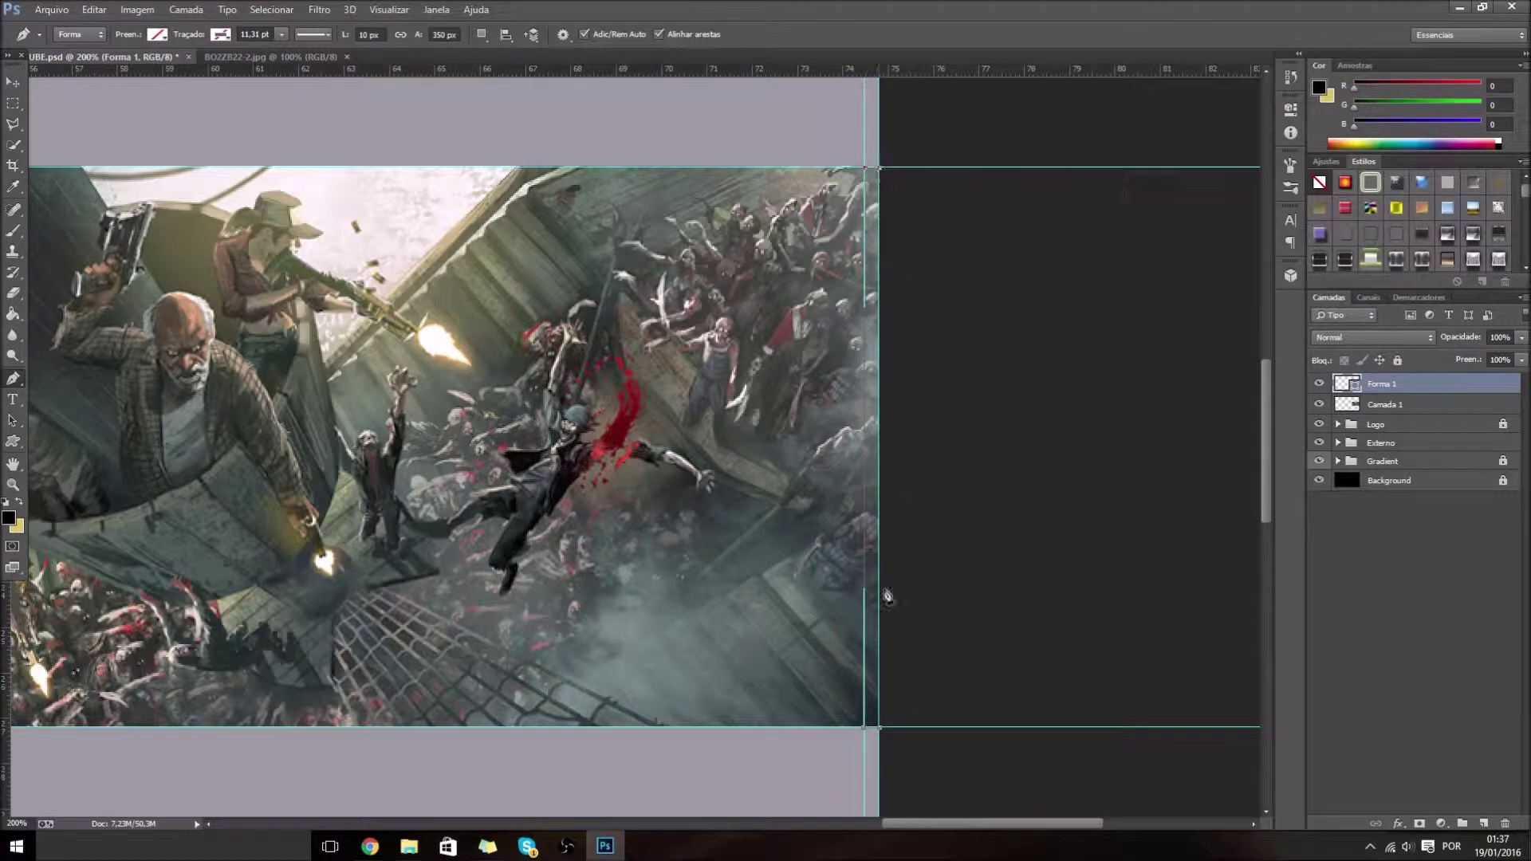
pyautogui.rightClick(885, 523)
pyautogui.click(925, 171)
pyautogui.press('Return')
pyautogui.press('g')
pyautogui.click(872, 463)
# - Trace a Pen path along the strip's bottom edge and make it a selection
pyautogui.press('p')
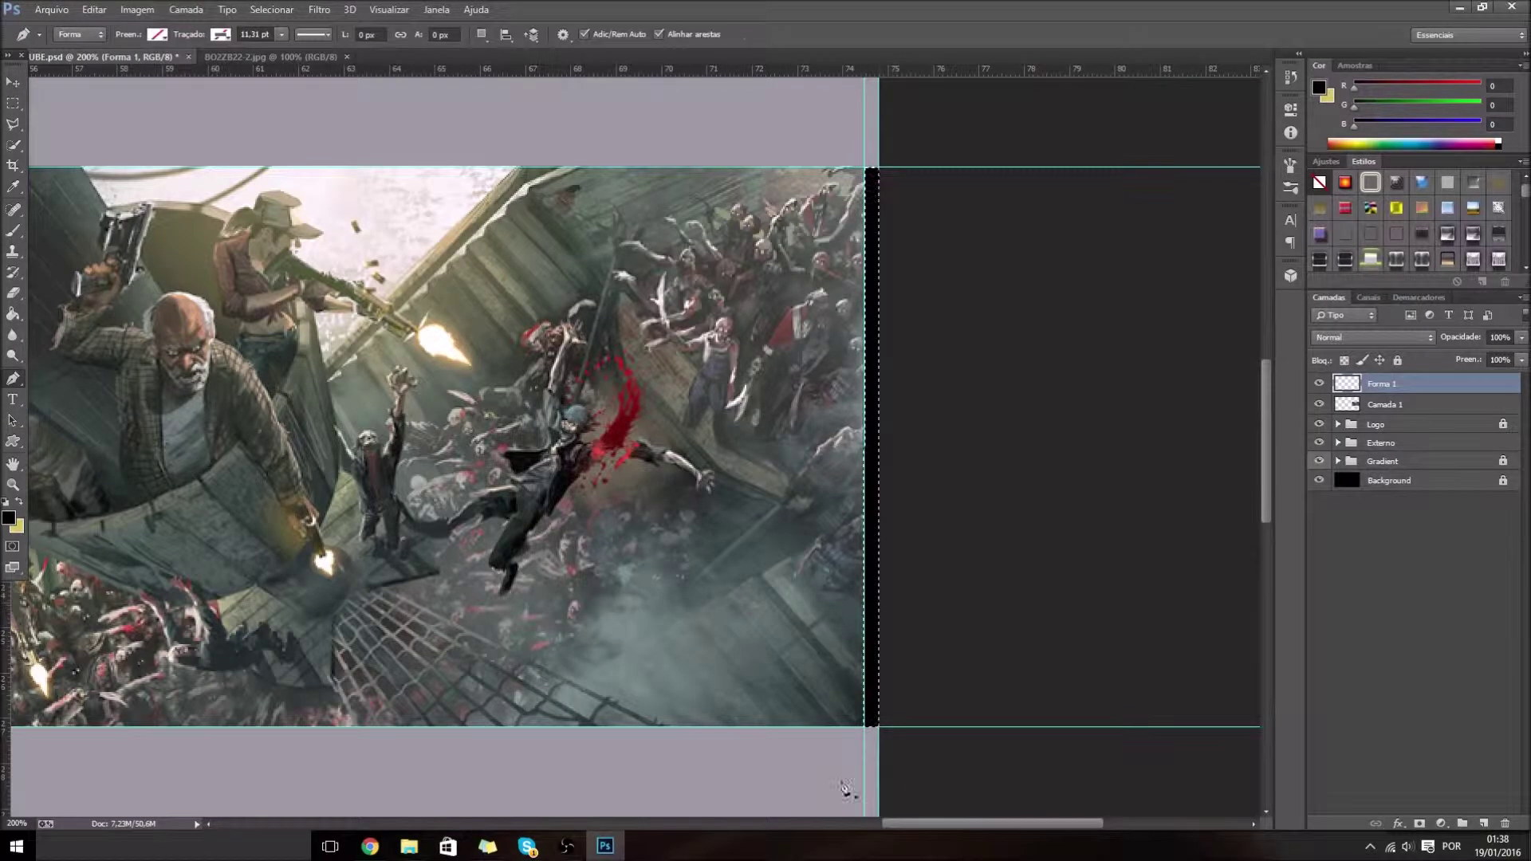
pyautogui.click(879, 167)
pyautogui.click(945, 727)
pyautogui.moveTo(988, 824); pyautogui.dragTo(351, 825)
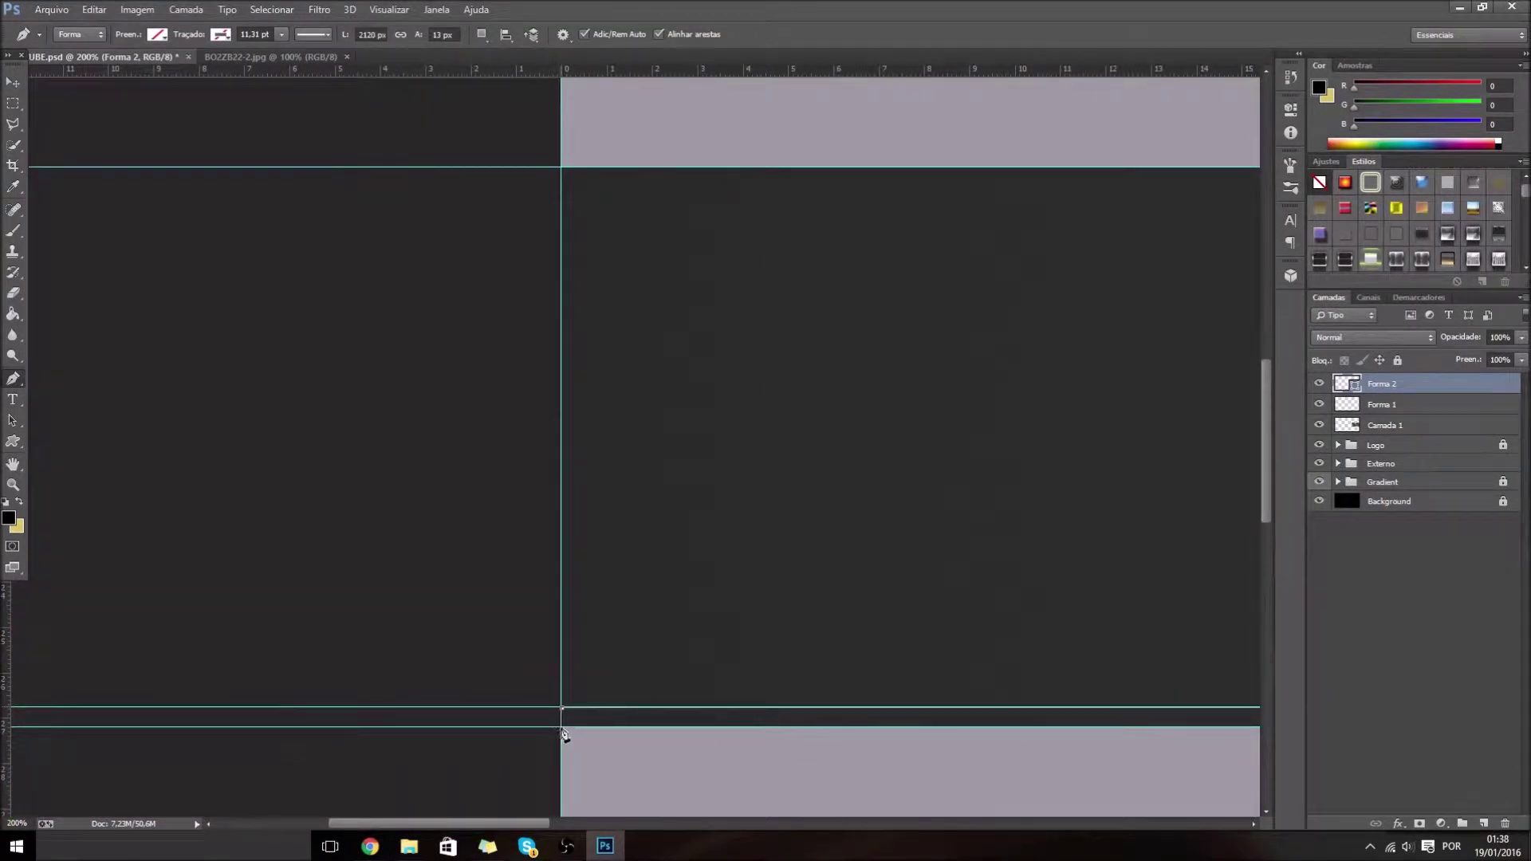
pyautogui.moveTo(462, 822); pyautogui.dragTo(998, 789)
pyautogui.rightClick(962, 737)
pyautogui.click(997, 447)
pyautogui.click(858, 250)
pyautogui.click(701, 308)
pyautogui.click(14, 83)
# - Copy the black bar to a new layer and move it to the top of the image
pyautogui.hotkey('ctrl', 'j')
pyautogui.moveTo(634, 722); pyautogui.dragTo(634, 192)
pyautogui.hotkey('ctrl', '-')
pyautogui.moveTo(711, 70); pyautogui.dragTo(711, 463)
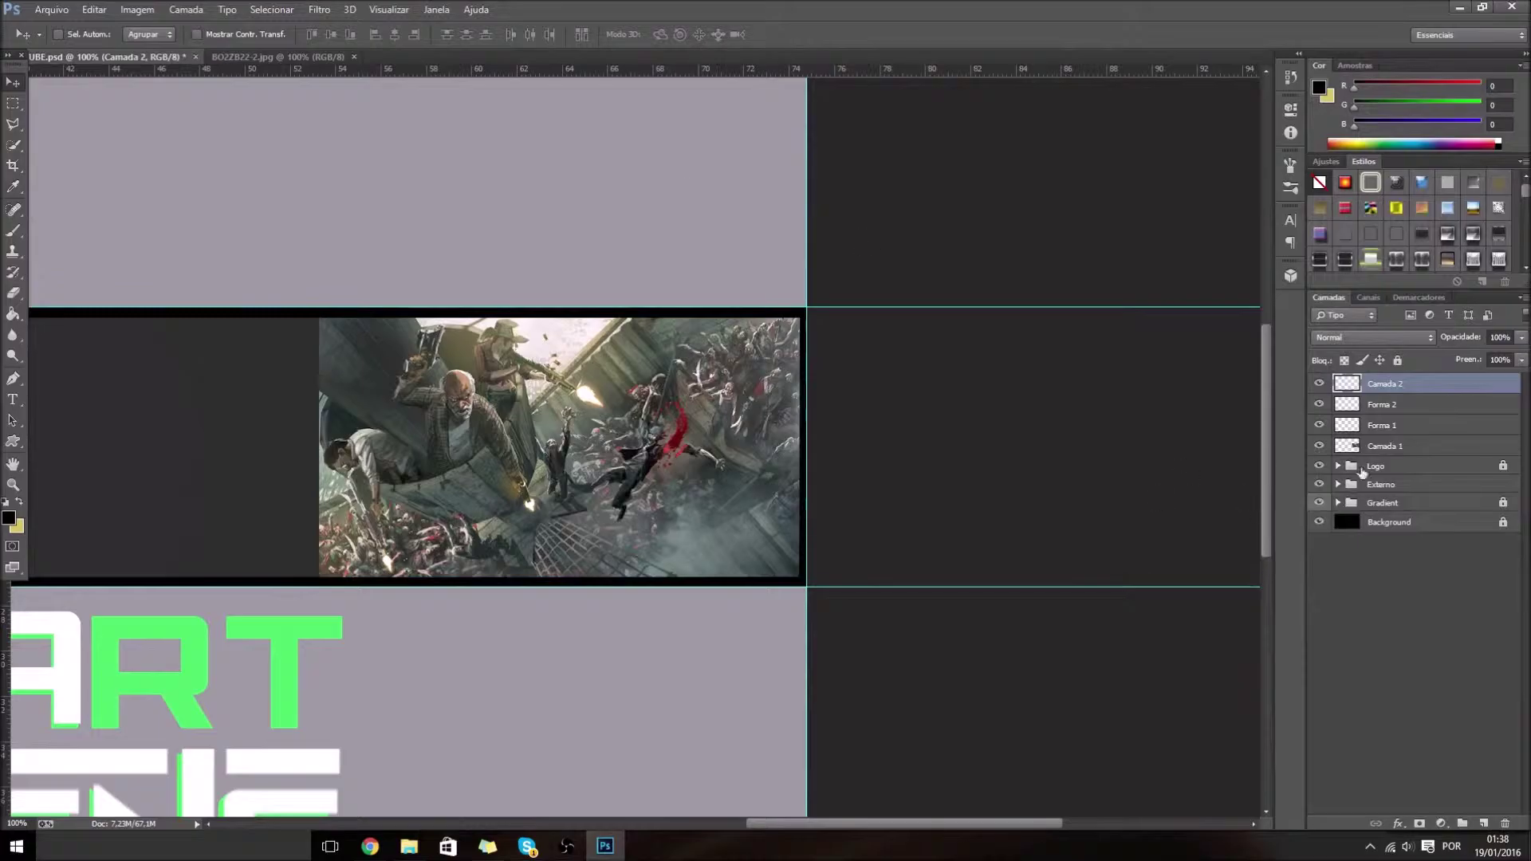
# - Duplicate the vertical black bar and place the copy at the strip's left edge
pyautogui.click(1382, 425)
pyautogui.hotkey('ctrl', 'j')
pyautogui.moveTo(627, 777); pyautogui.dragTo(524, 777)
pyautogui.hscroll(-5, 524, 777)
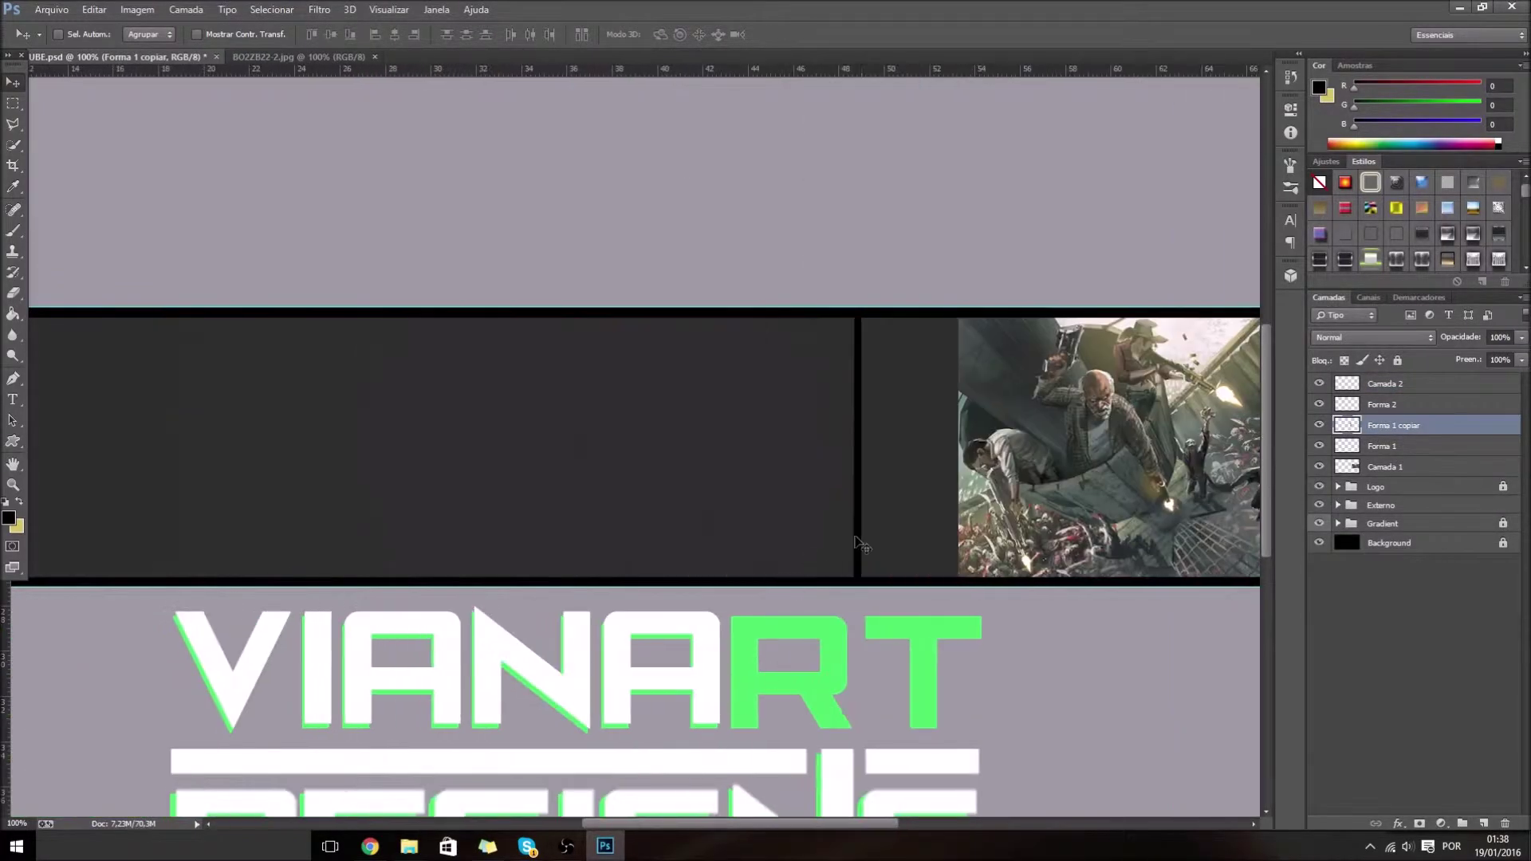
pyautogui.moveTo(807, 558); pyautogui.dragTo(374, 529)
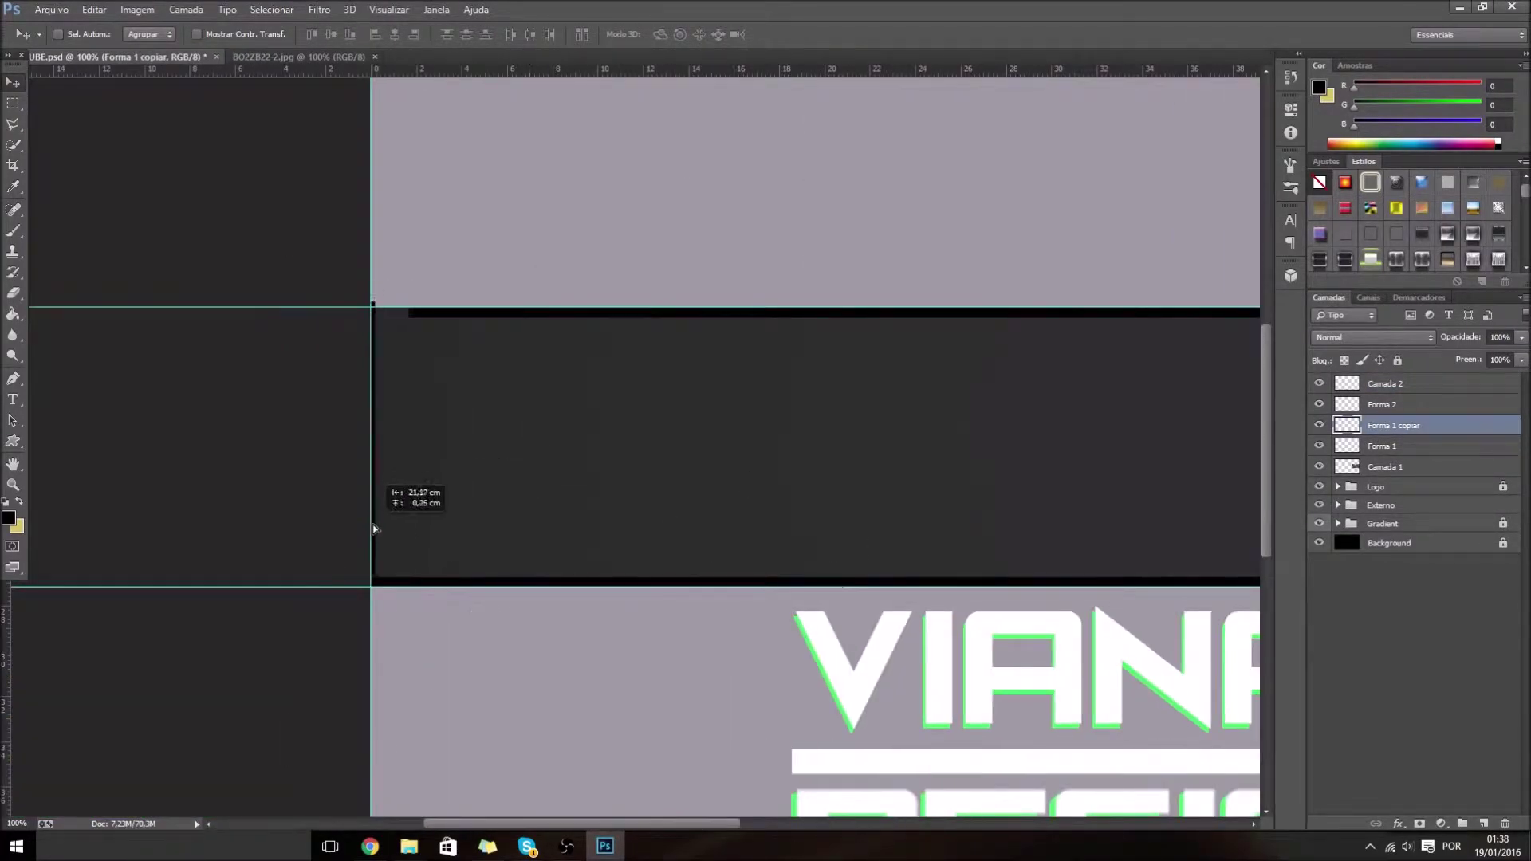
# - Adjust the Forma 1 bar and the left bar copy with Free Transform
pyautogui.click(1396, 405)
pyautogui.hotkey('alt', ']')
pyautogui.hotkey('ctrl', '-')
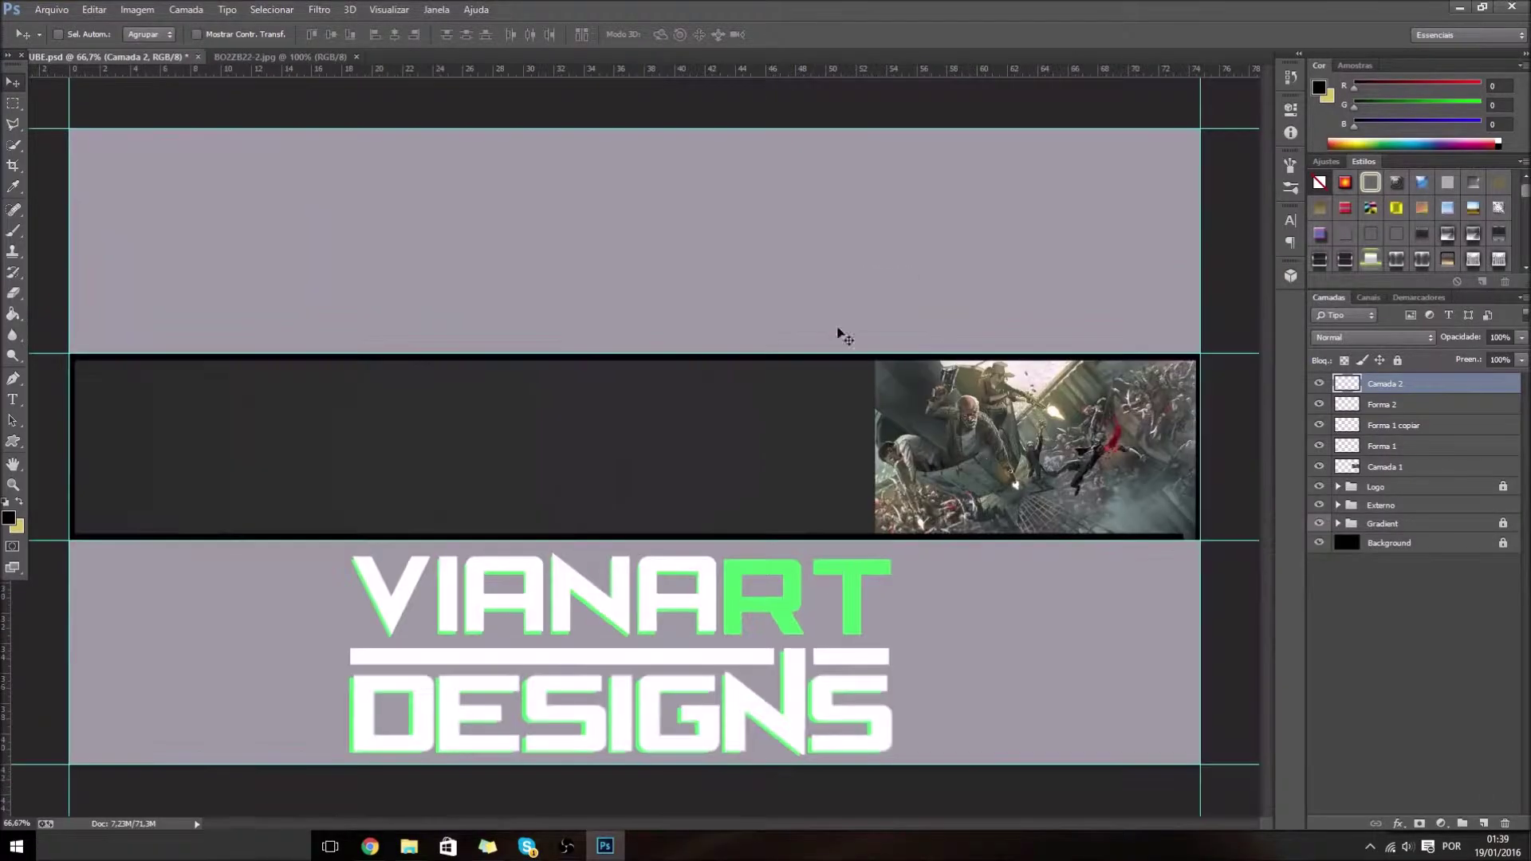
pyautogui.click(1388, 404)
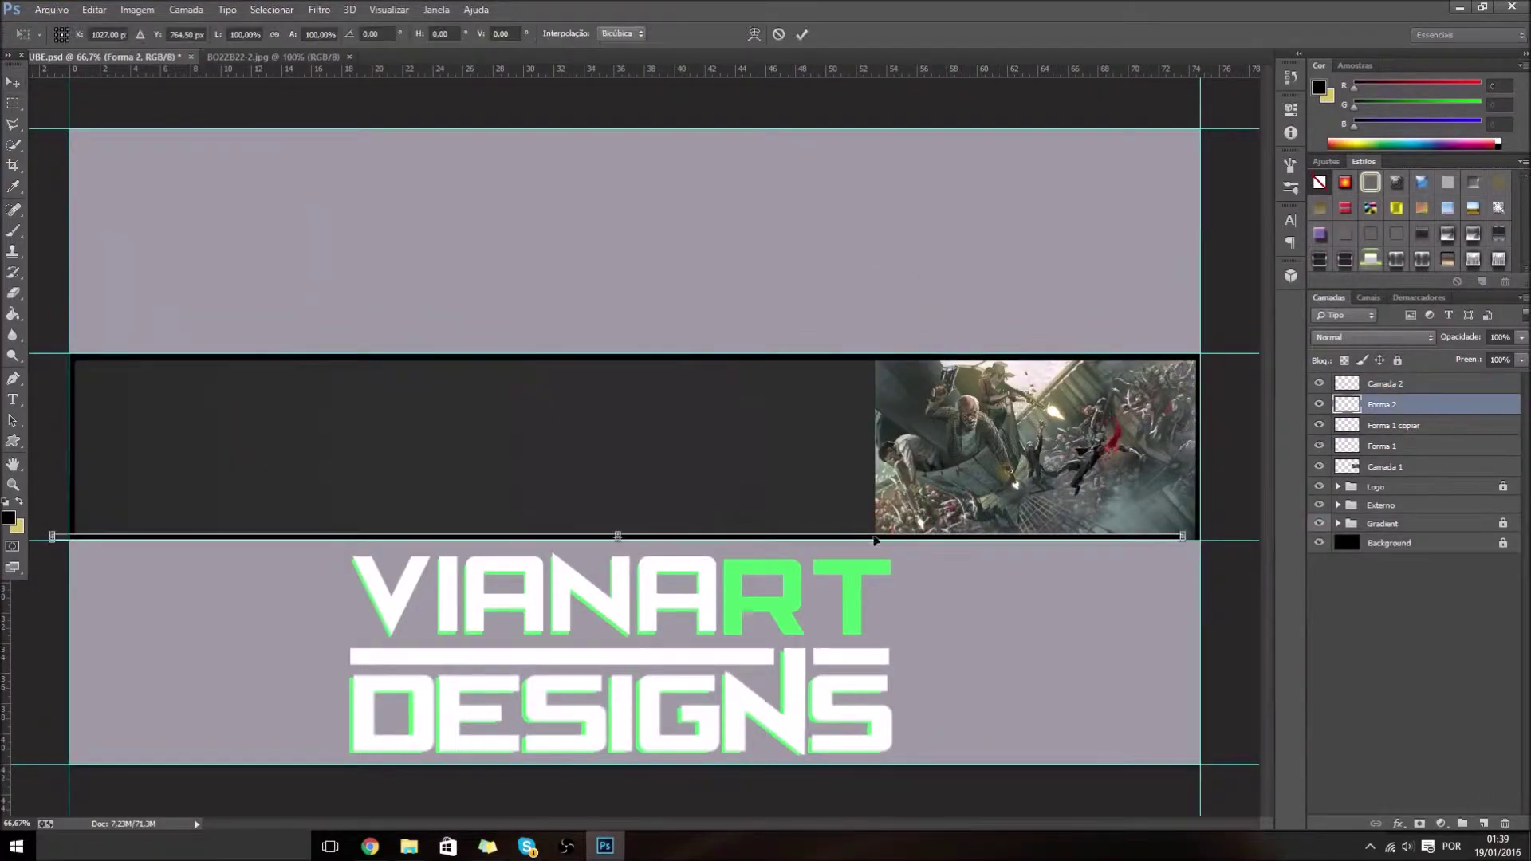
pyautogui.click(1394, 449)
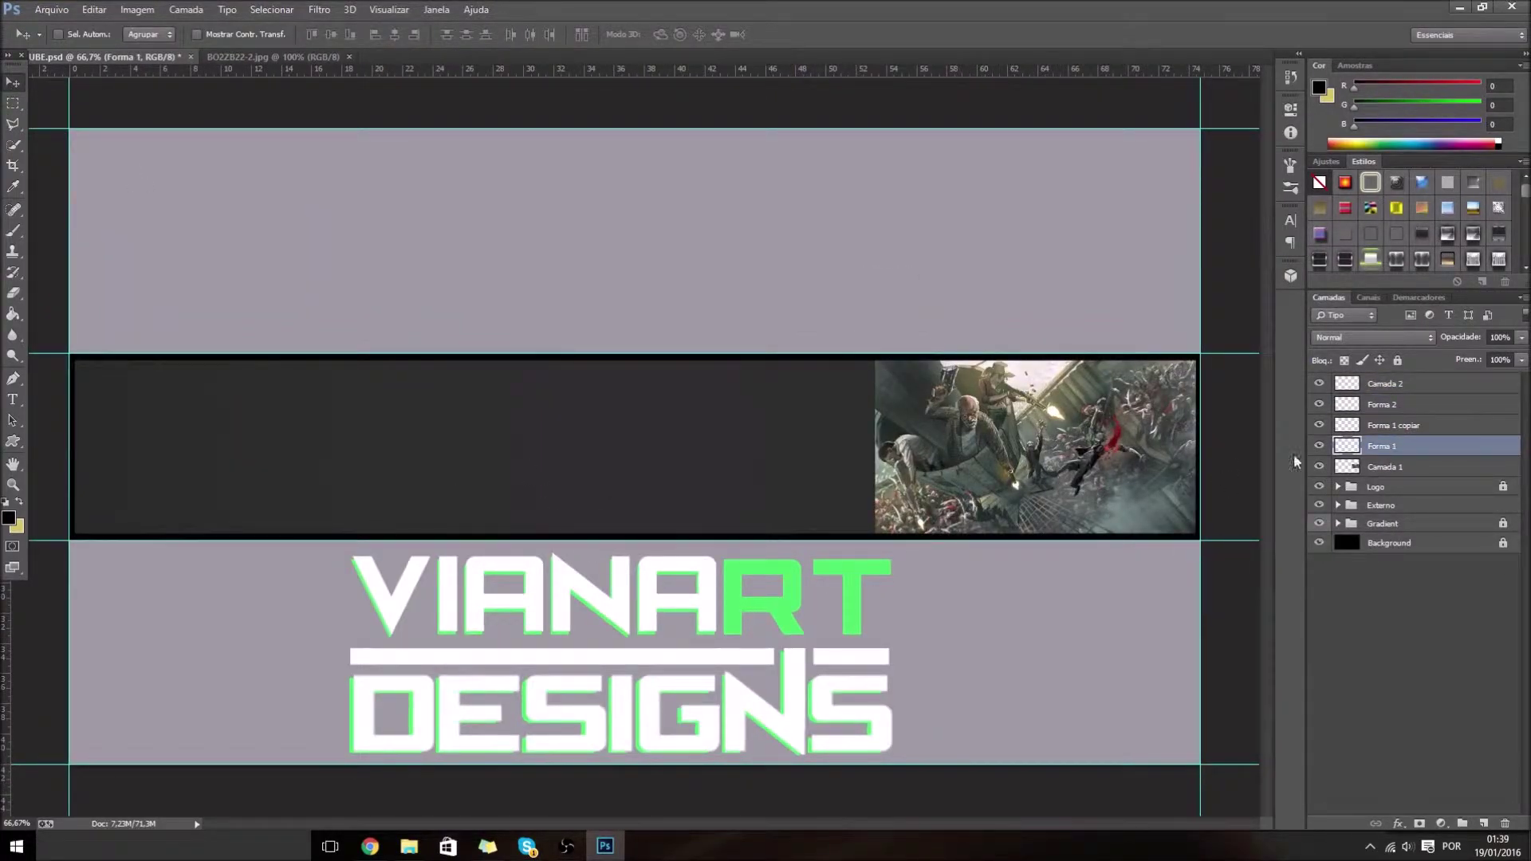
pyautogui.hotkey('ctrl', 't')
pyautogui.scroll(1, 1188, 449)
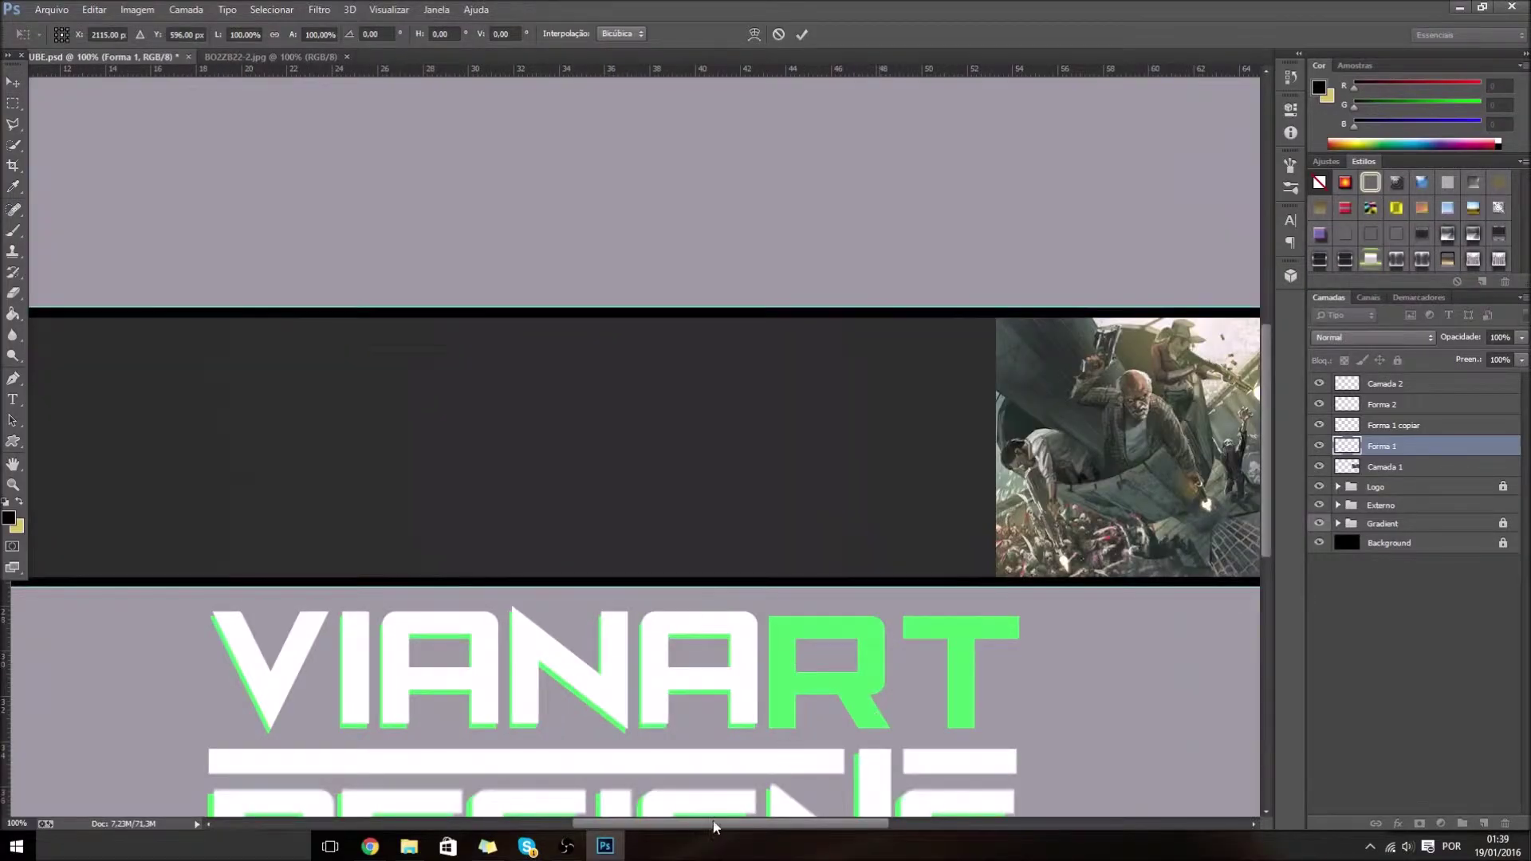
pyautogui.scroll(1, 1188, 448)
pyautogui.click(1396, 425)
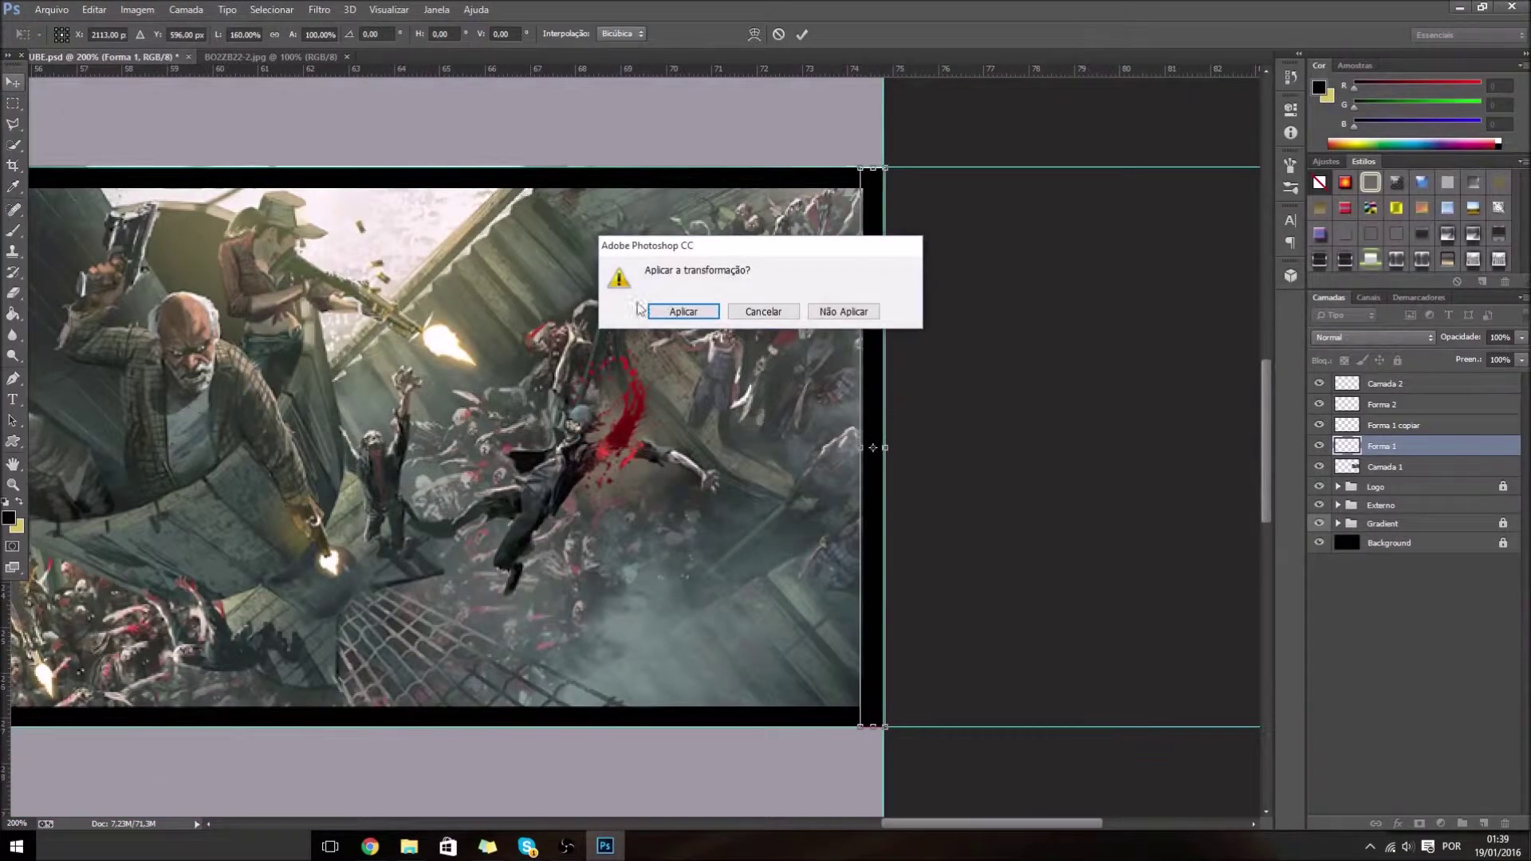
pyautogui.press('Return')
pyautogui.hotkey('ctrl', 't')
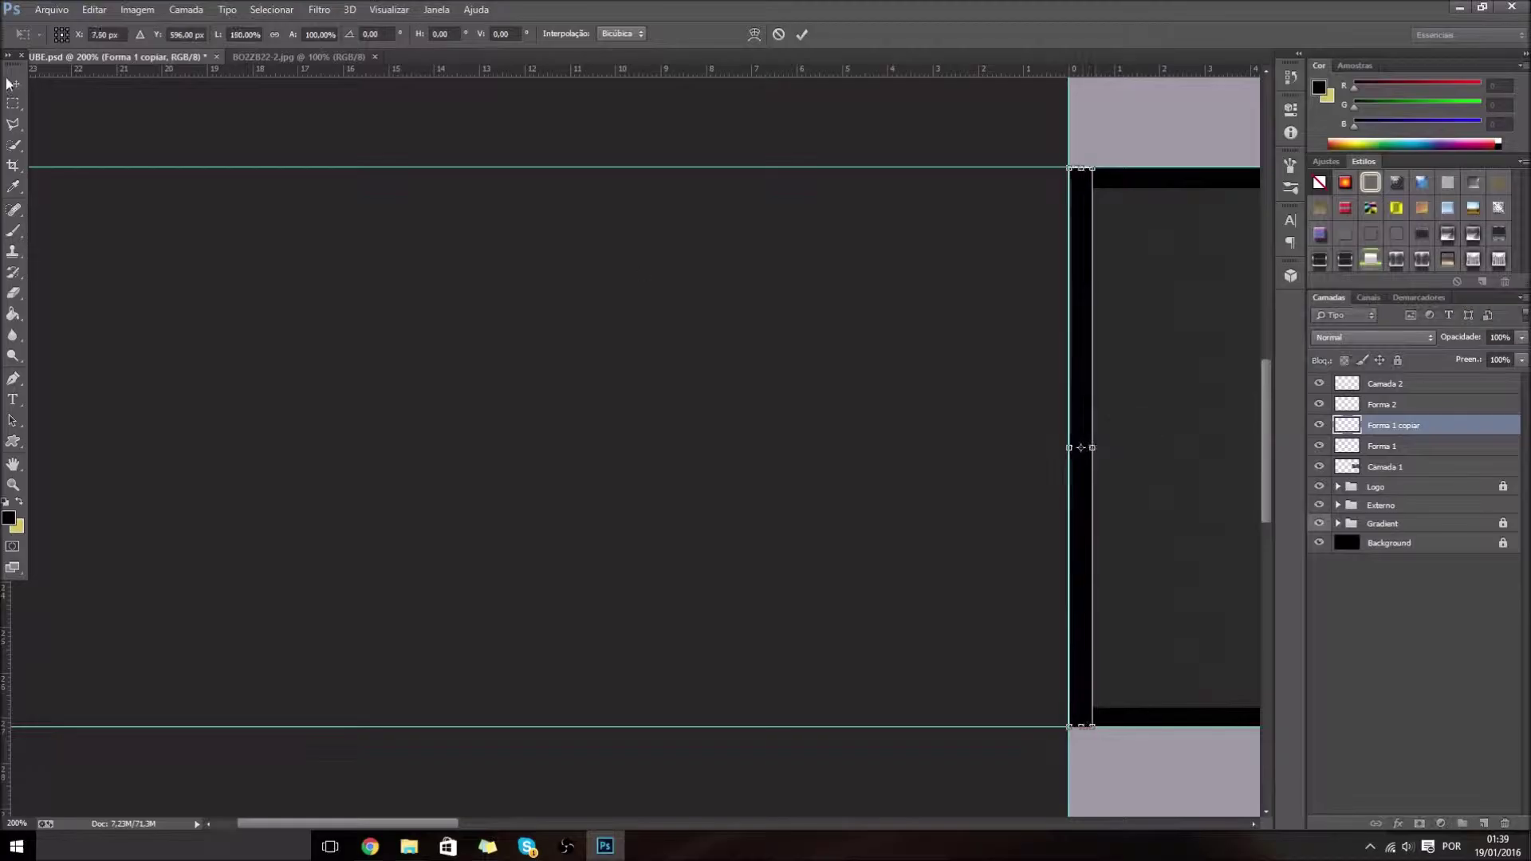
pyautogui.press('Return')
# - Zoom into the game art and start a Pen shape at the image's top-left corner
pyautogui.scroll(-2, 670, 317)
pyautogui.hotkey('ctrl', '+')
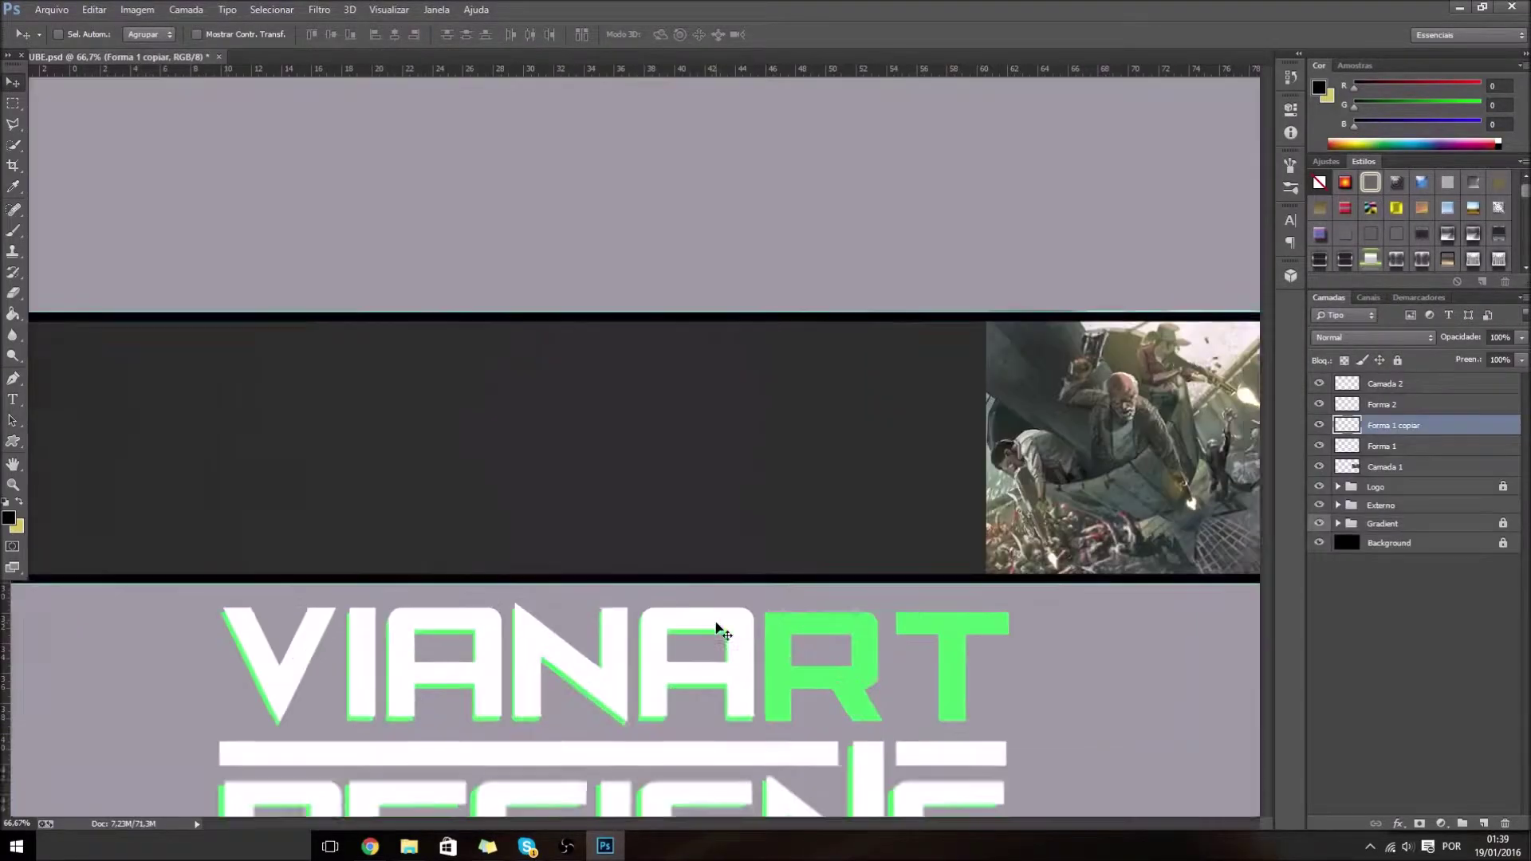
pyautogui.hotkey('ctrl', '+')
pyautogui.press('p')
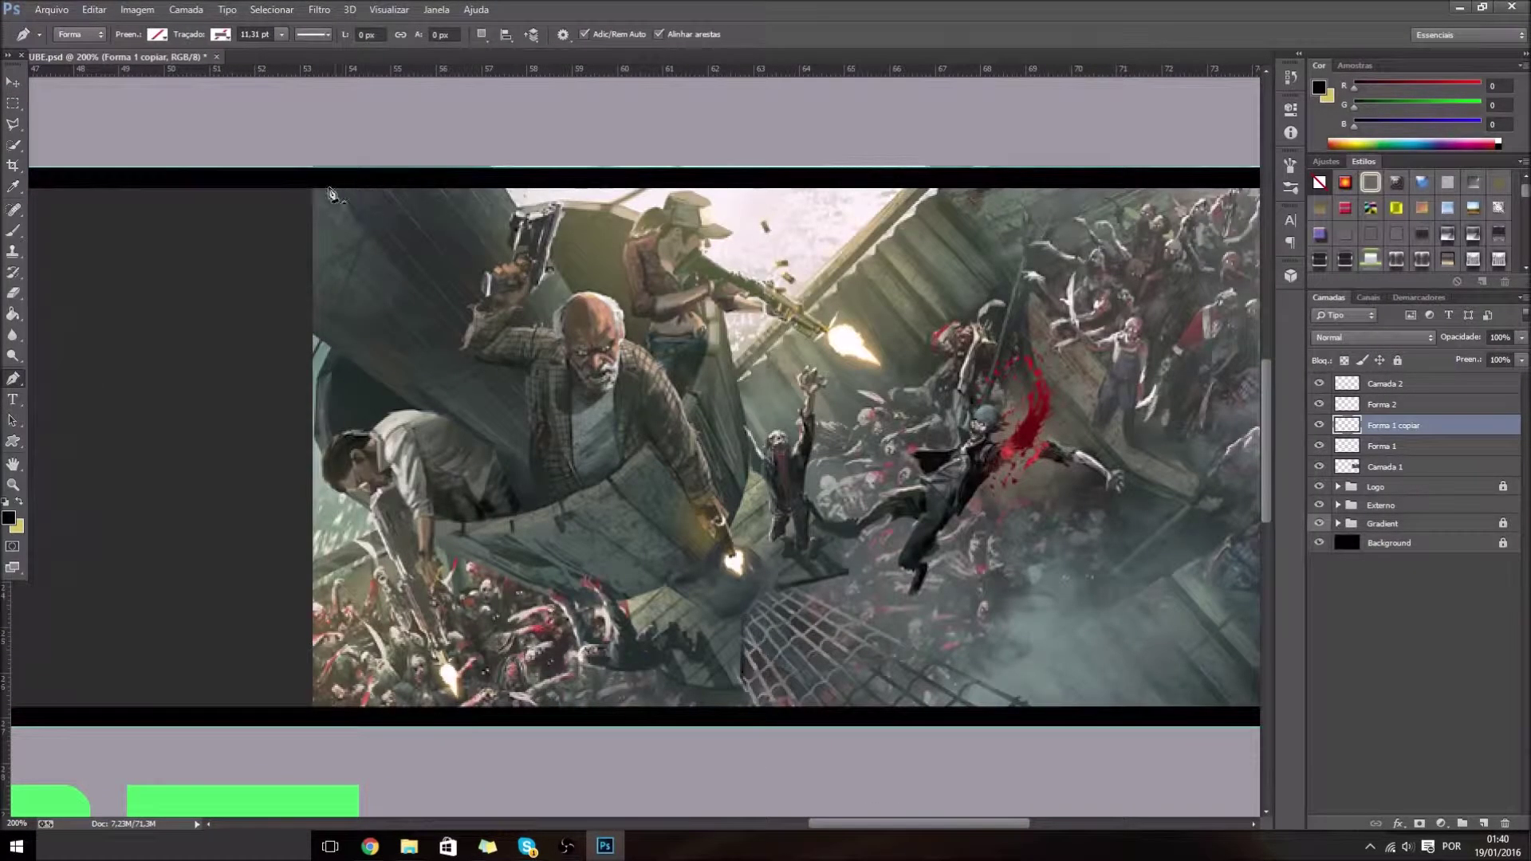
pyautogui.click(313, 188)
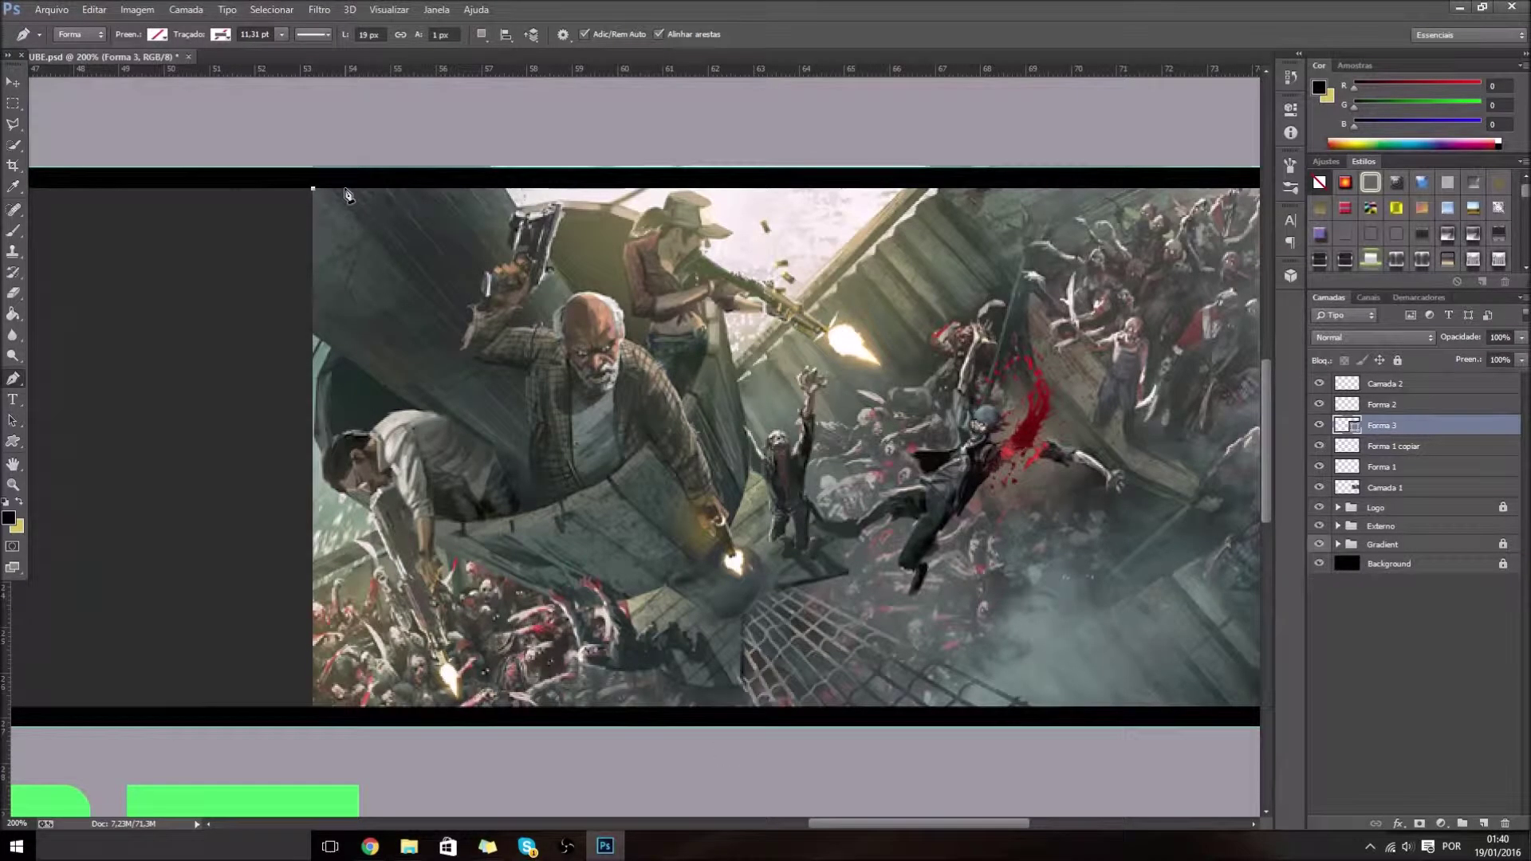
# - Complete the triangular Forma 3 shape across the image and open the zombie horde image
pyautogui.hscroll(5, 933, 724)
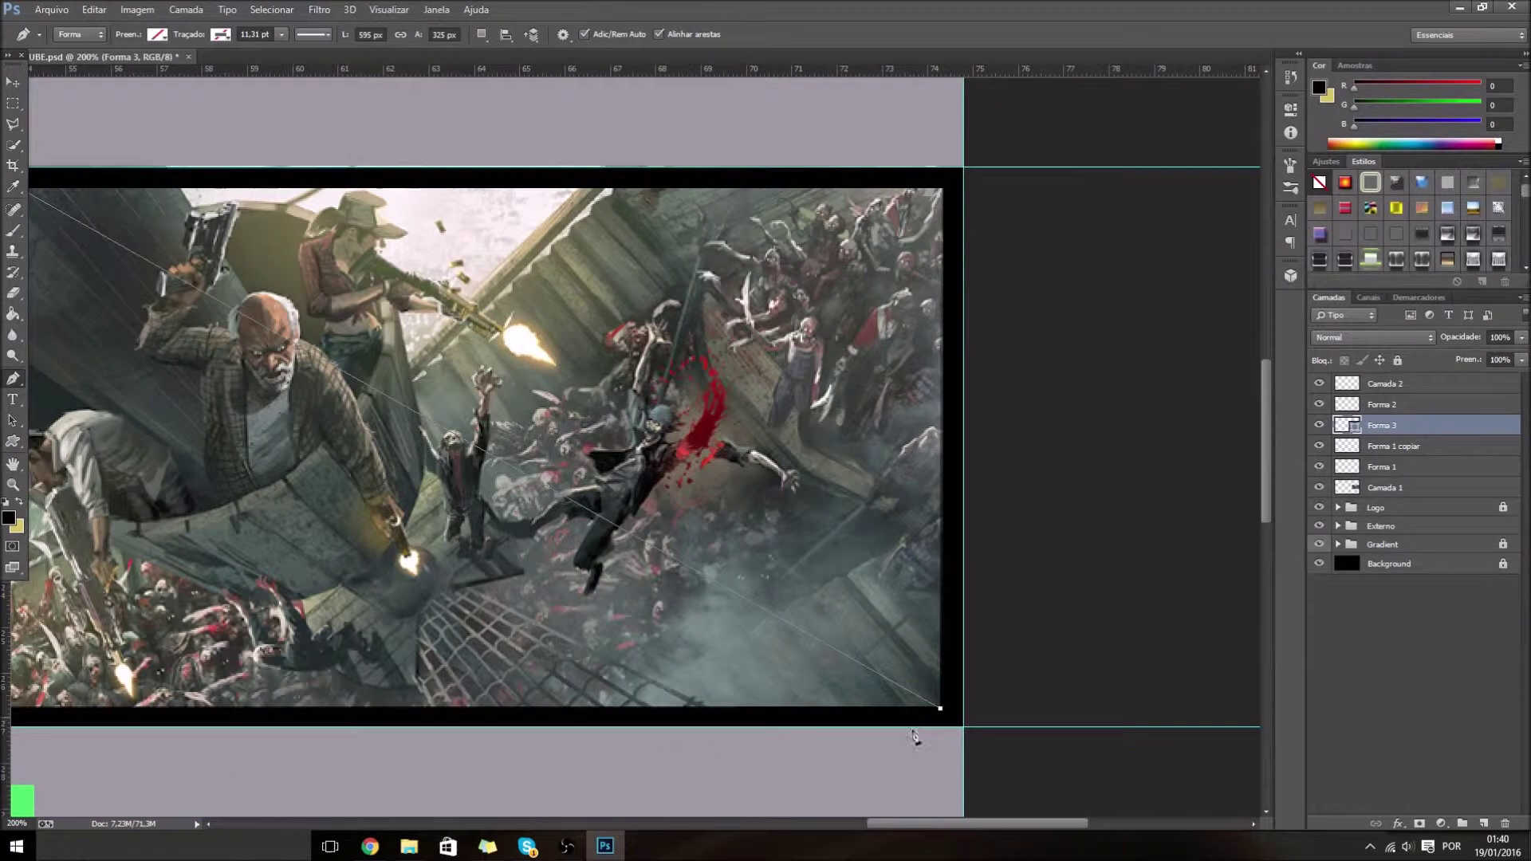
pyautogui.hscroll(-1, 916, 737)
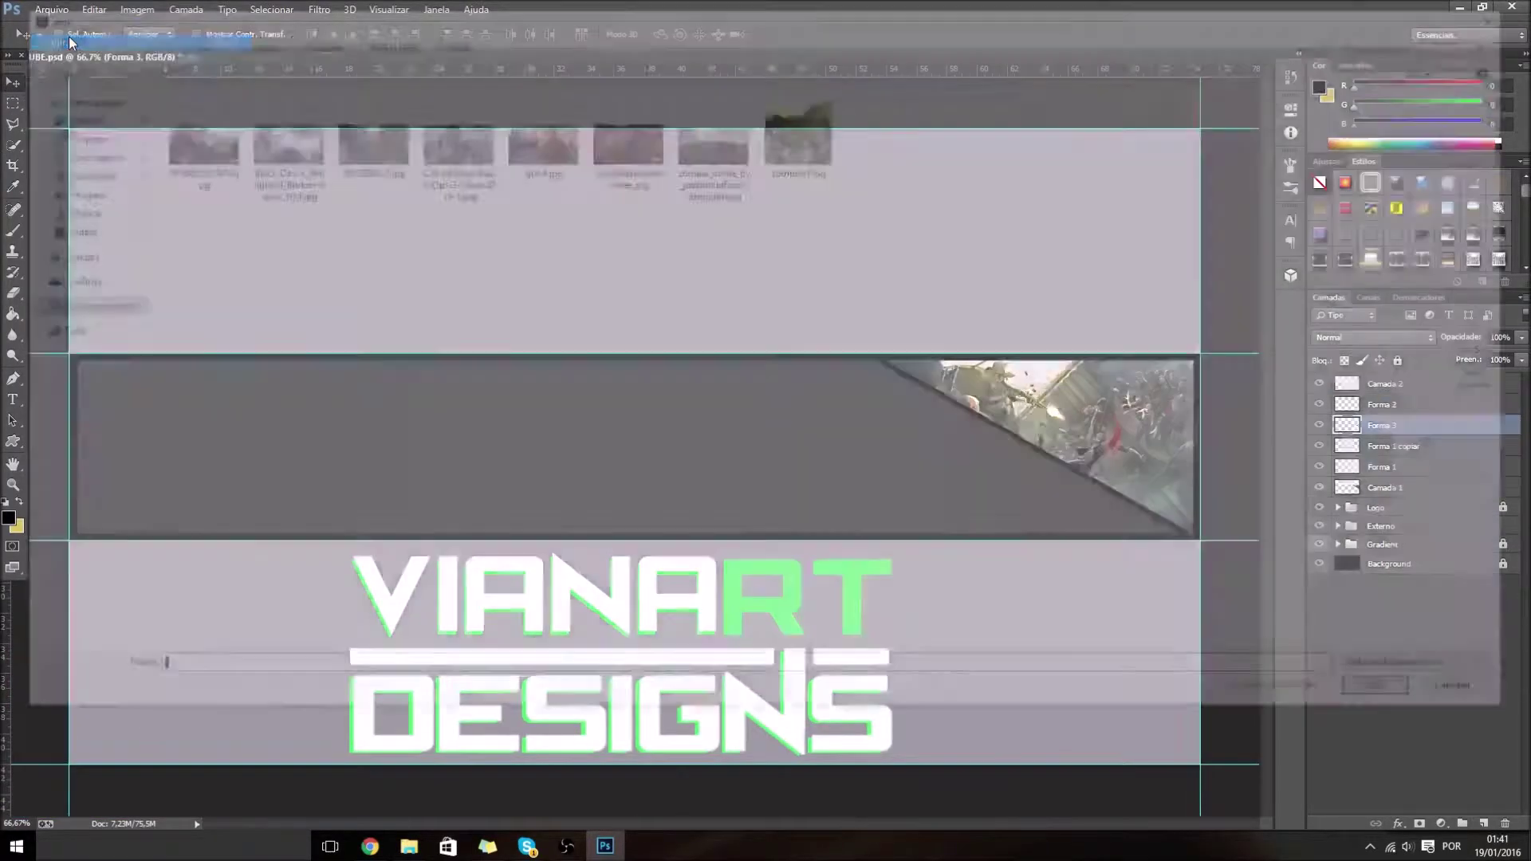
pyautogui.doubleClick(708, 140)
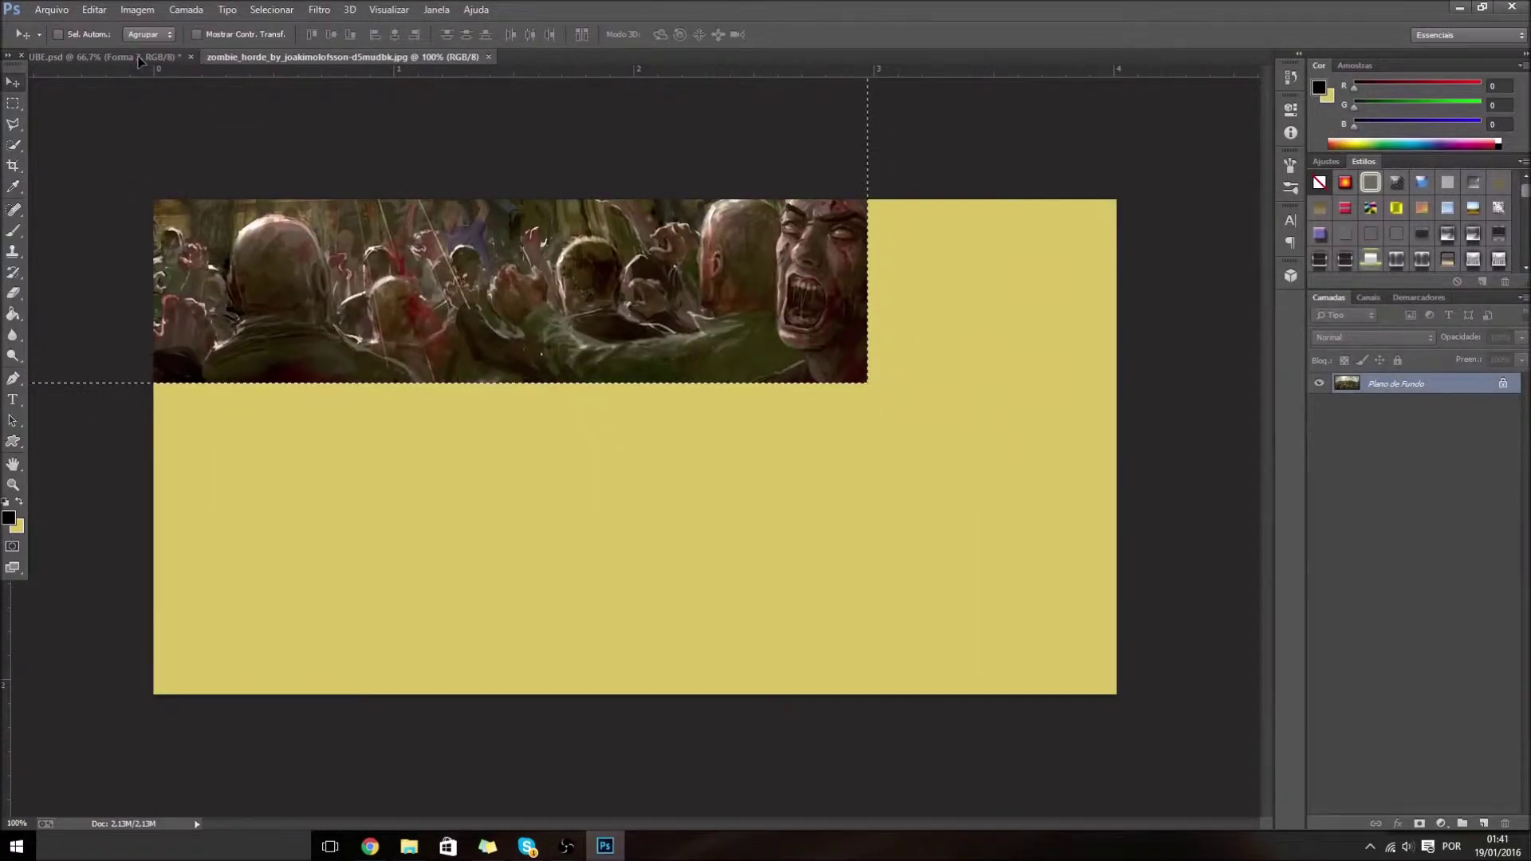
# - Scale the pasted zombie horde image, move Camada 3 beneath Camada 1, and enlarge it over the left wedge
pyautogui.moveTo(555, 368); pyautogui.dragTo(807, 434)
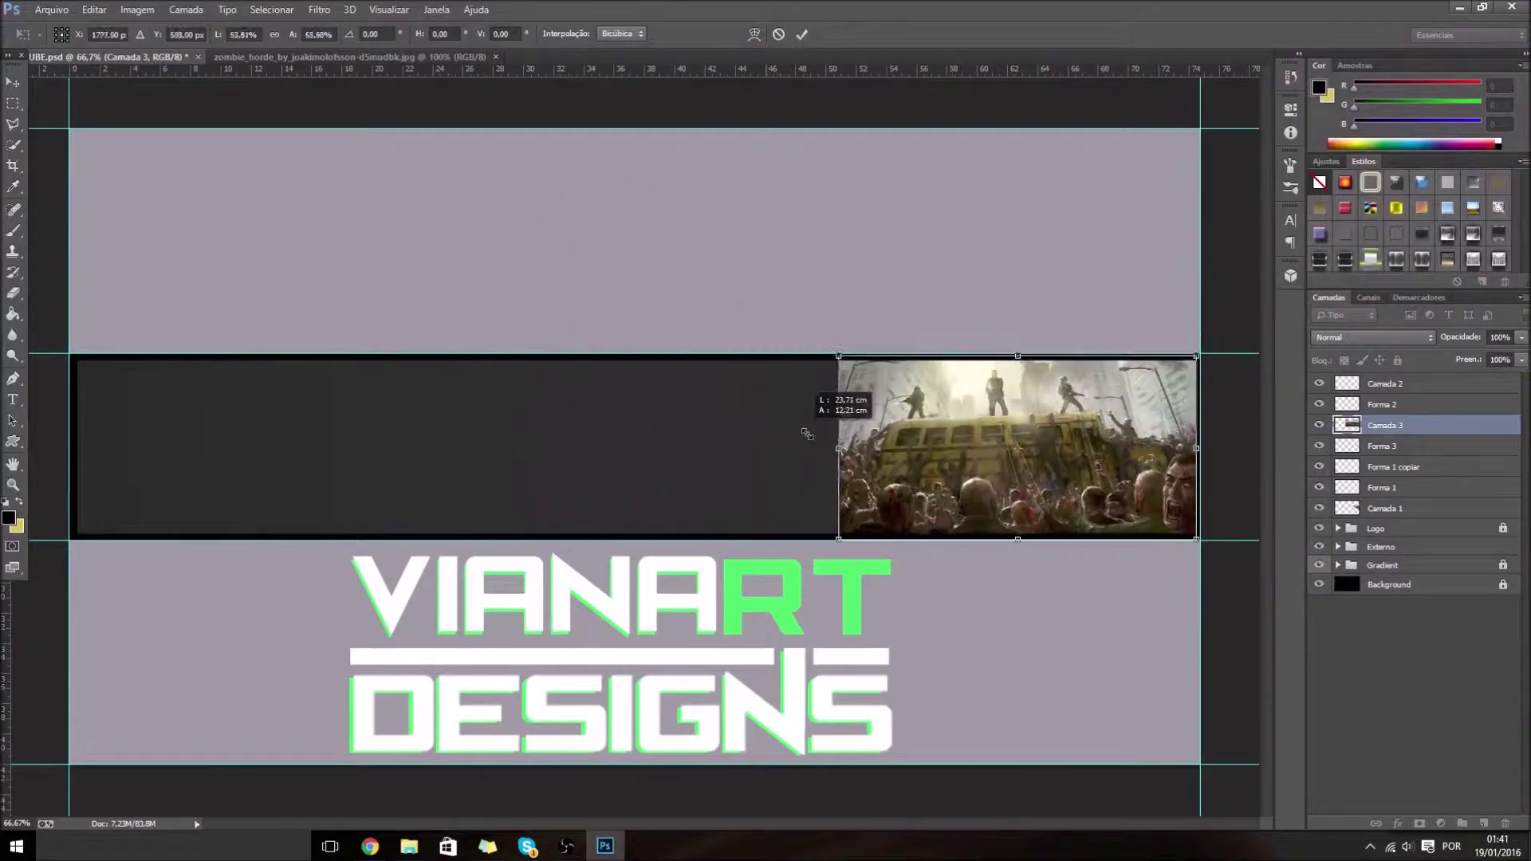
pyautogui.moveTo(949, 440); pyautogui.dragTo(925, 443)
pyautogui.press('Return')
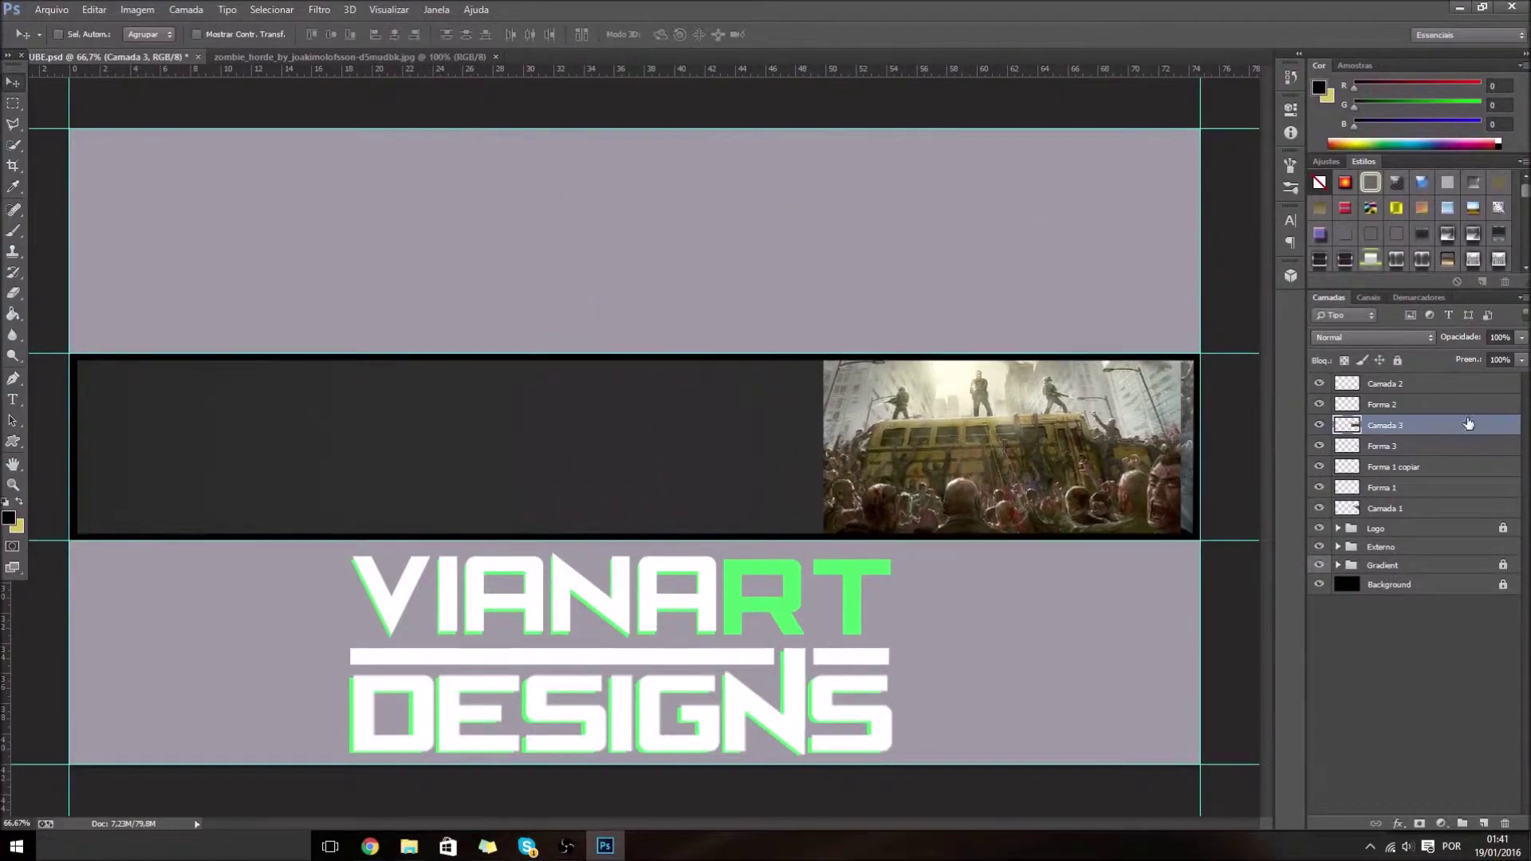
pyautogui.moveTo(1385, 425); pyautogui.dragTo(1385, 514)
pyautogui.moveTo(1000, 492)
pyautogui.mouseDown()
pyautogui.moveTo(877, 488)
pyautogui.moveTo(978, 442)
pyautogui.mouseUp()
pyautogui.hotkey('ctrl', 't')
pyautogui.moveTo(758, 536); pyautogui.dragTo(695, 611)
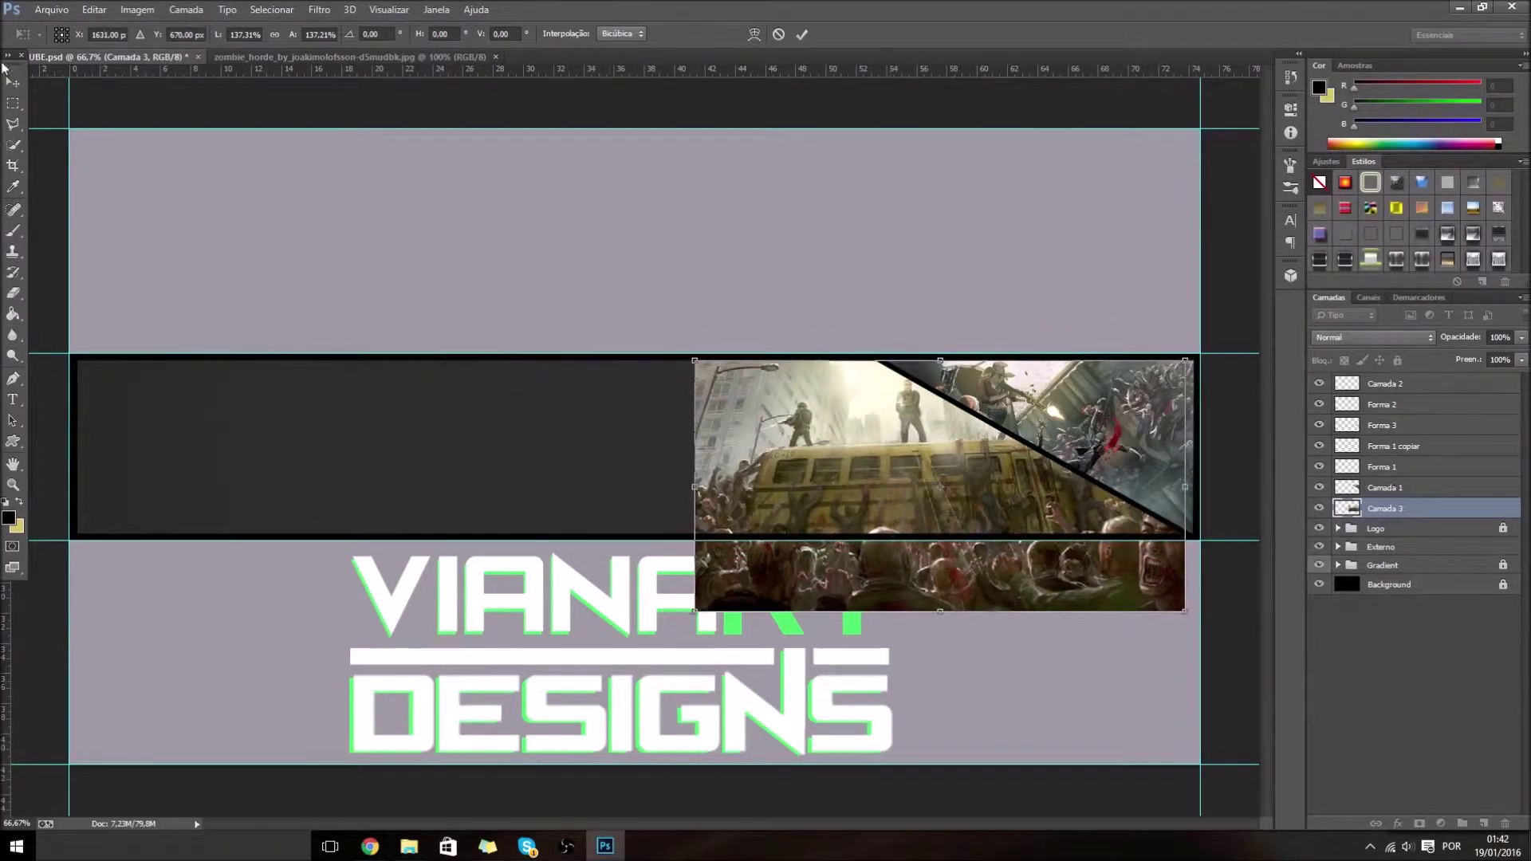
# - Commit the zombie enlargement and duplicate the diagonal shape as a rotated stripe further left
pyautogui.press('Return')
pyautogui.click(1406, 383)
pyautogui.hotkey('ctrl', 't')
pyautogui.press('Escape')
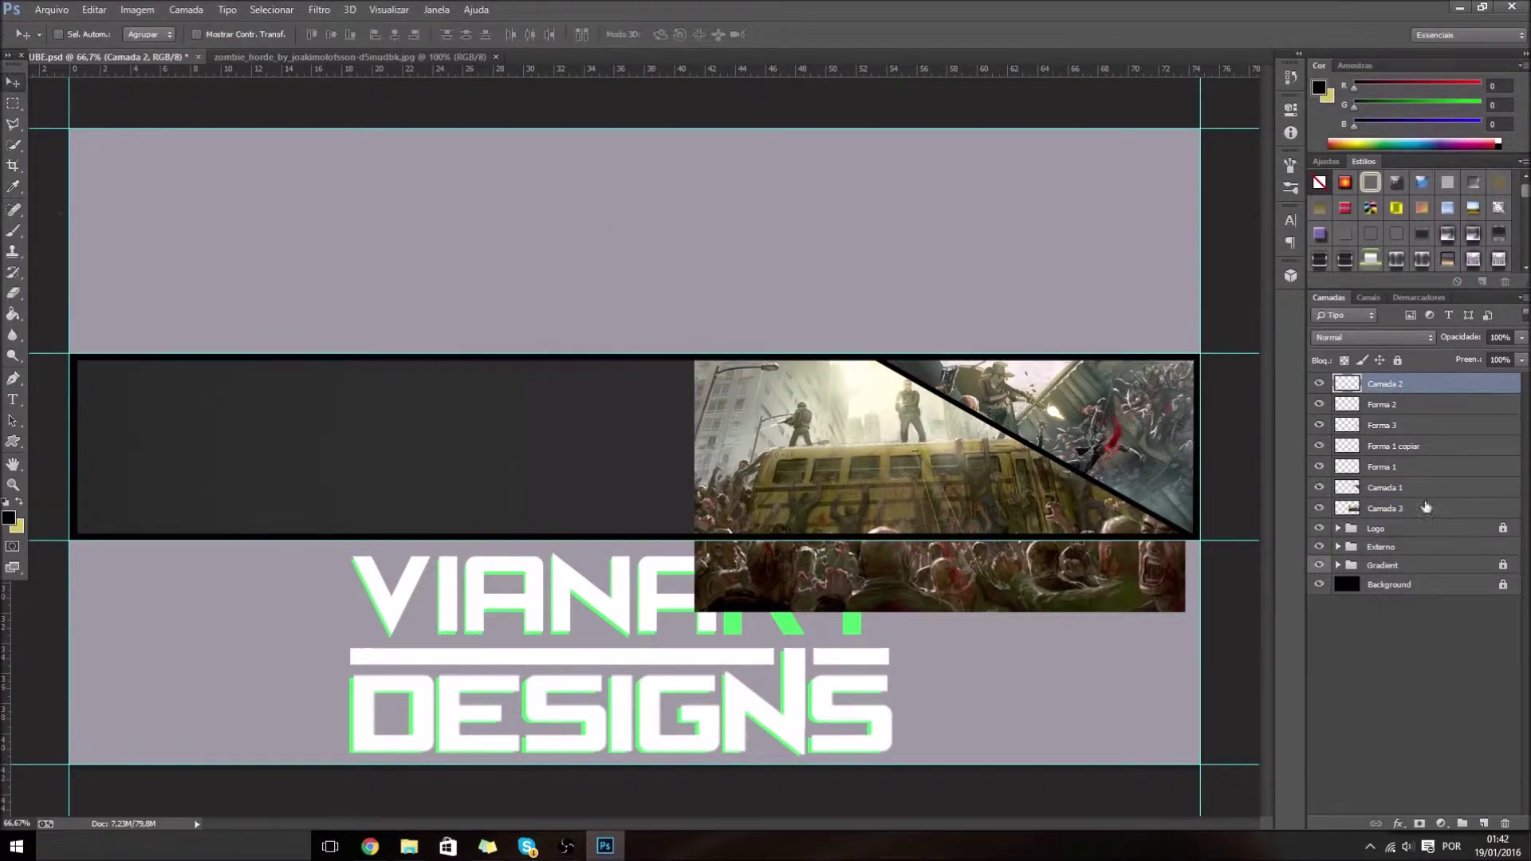
pyautogui.click(1381, 425)
pyautogui.hotkey('ctrl', 't')
pyautogui.hotkey('ctrl', 'alt', 't')
pyautogui.moveTo(864, 318); pyautogui.dragTo(888, 256)
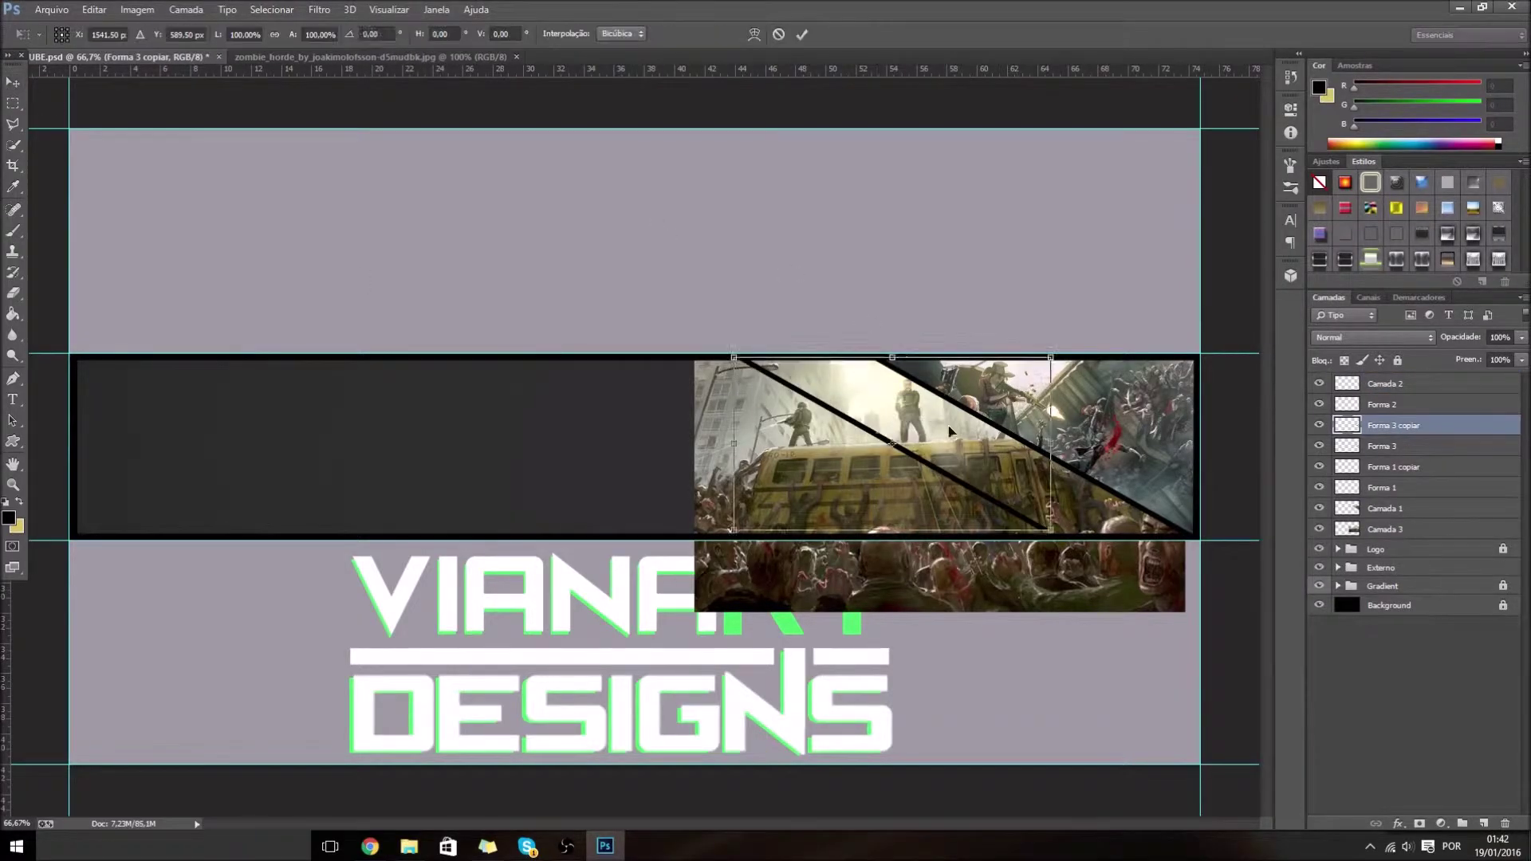
pyautogui.moveTo(1101, 396); pyautogui.dragTo(799, 402)
pyautogui.hotkey('ctrl', '+')
pyautogui.moveTo(864, 561); pyautogui.dragTo(861, 550)
pyautogui.click(12, 82)
pyautogui.press('Return')
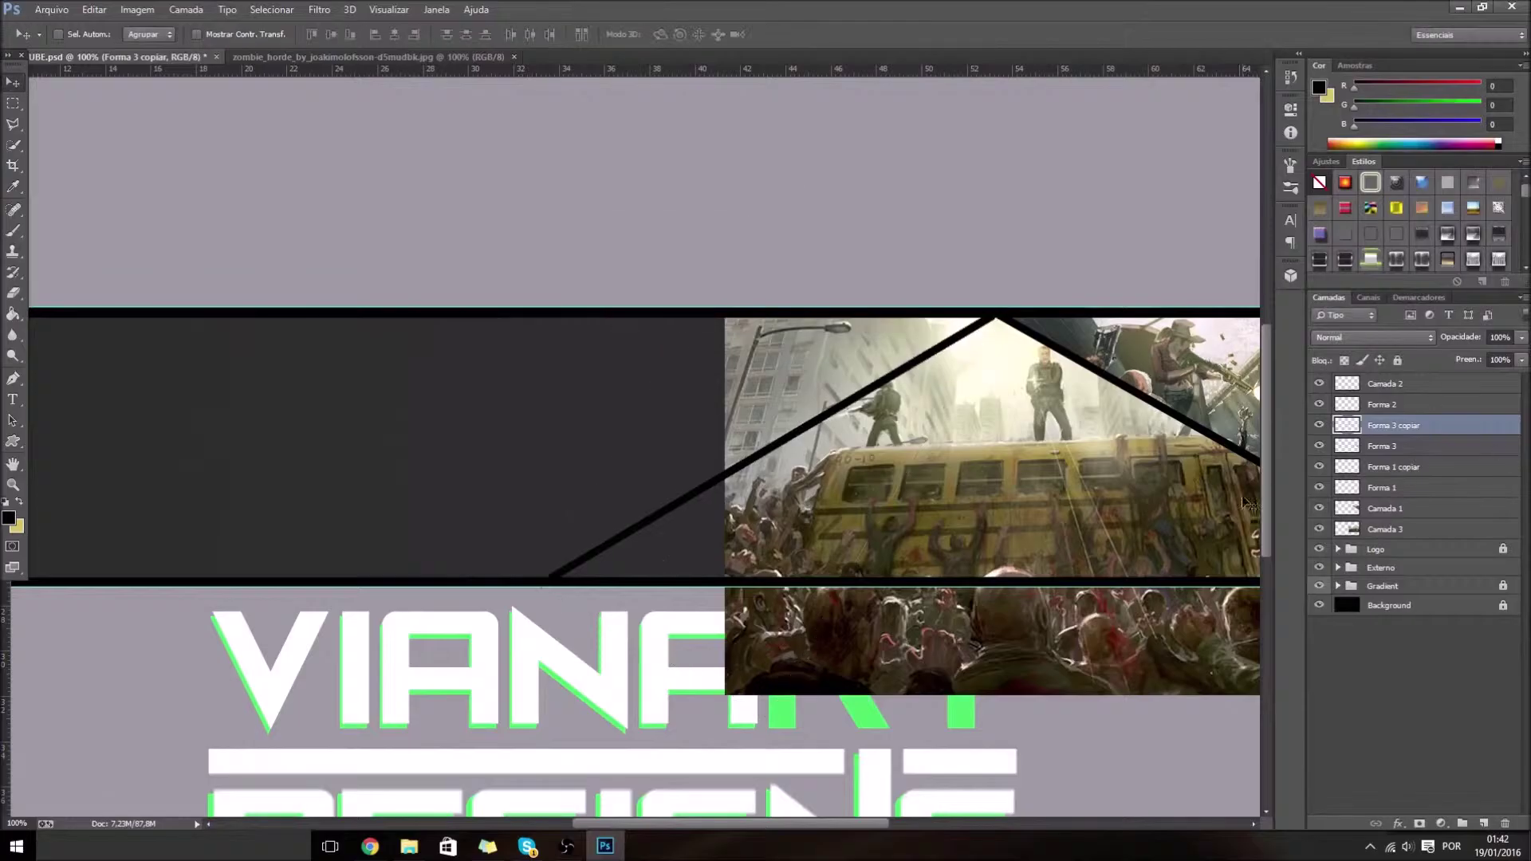
# - Stretch the diagonal stripe copy so it reaches the bottom border
pyautogui.hotkey('ctrl', 't')
pyautogui.moveTo(936, 356); pyautogui.dragTo(930, 362)
pyautogui.moveTo(913, 300); pyautogui.dragTo(889, 343)
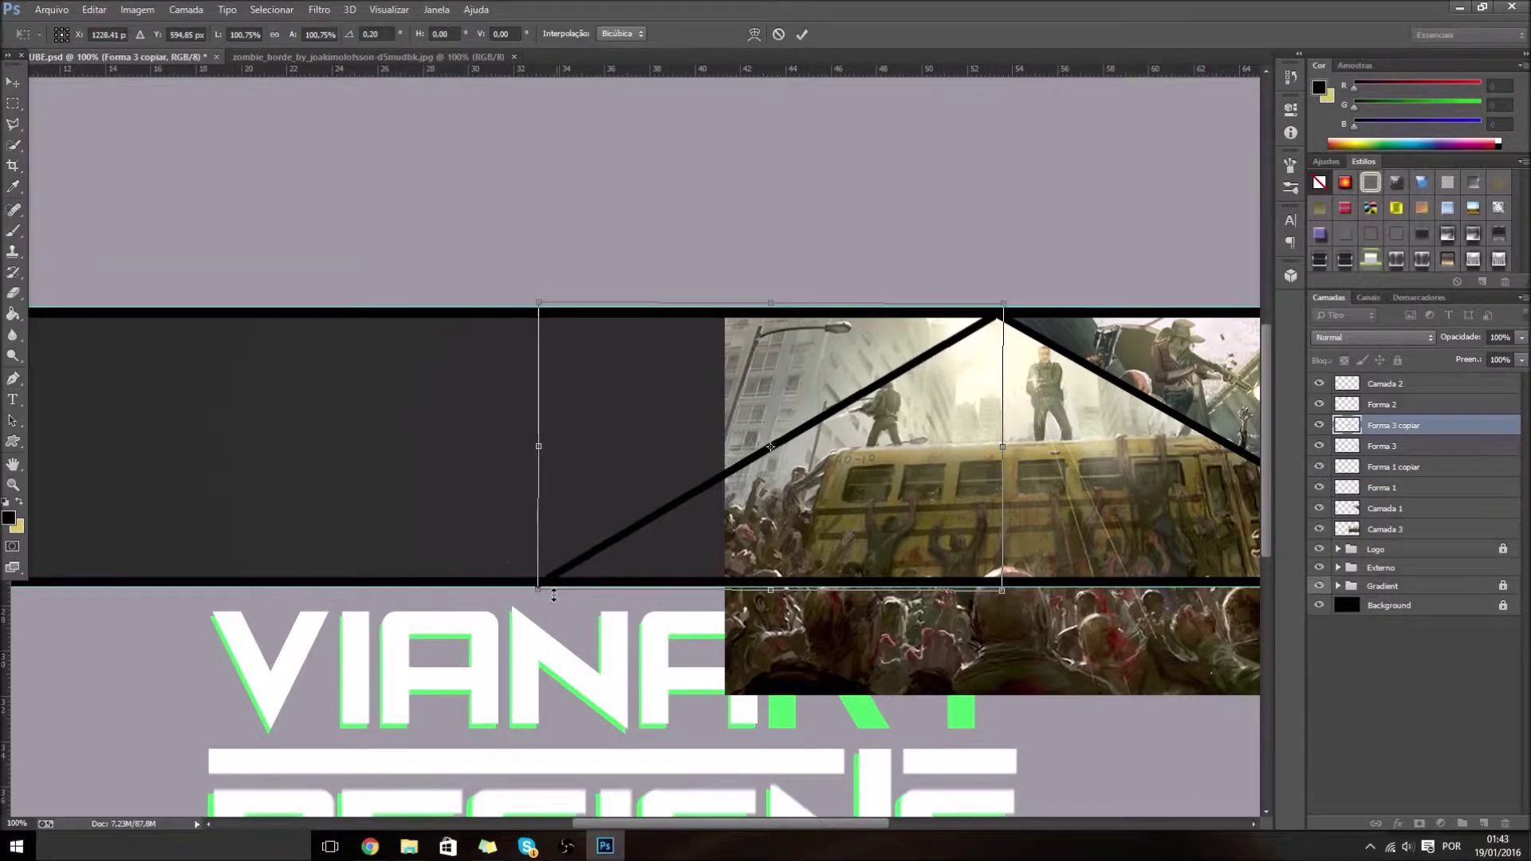
pyautogui.click(1385, 529)
pyautogui.press('Return')
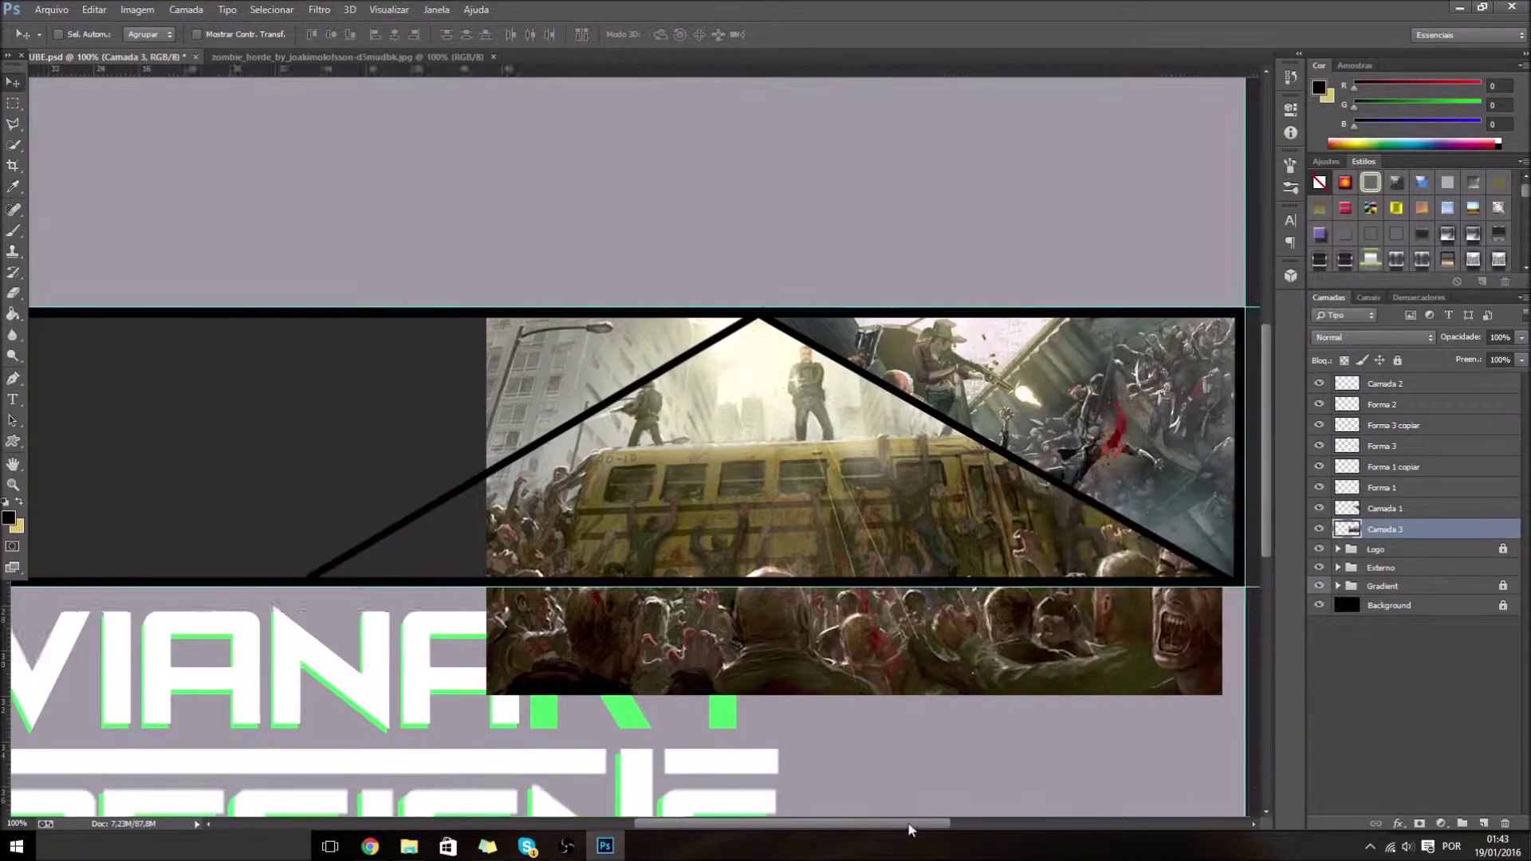
# - Enlarge the zombie horde image to about 124% and move it up to fill the strip
pyautogui.hscroll(5, 325, 702)
pyautogui.hotkey('ctrl', 't')
pyautogui.moveTo(325, 702); pyautogui.dragTo(160, 767)
pyautogui.moveTo(606, 510); pyautogui.dragTo(590, 487)
pyautogui.moveTo(1045, 746); pyautogui.dragTo(1066, 755)
pyautogui.moveTo(600, 488); pyautogui.dragTo(600, 373)
pyautogui.click(13, 80)
pyautogui.press('Return')
# - Delete the zombie horde art spilling above and below the strip
pyautogui.press('p')
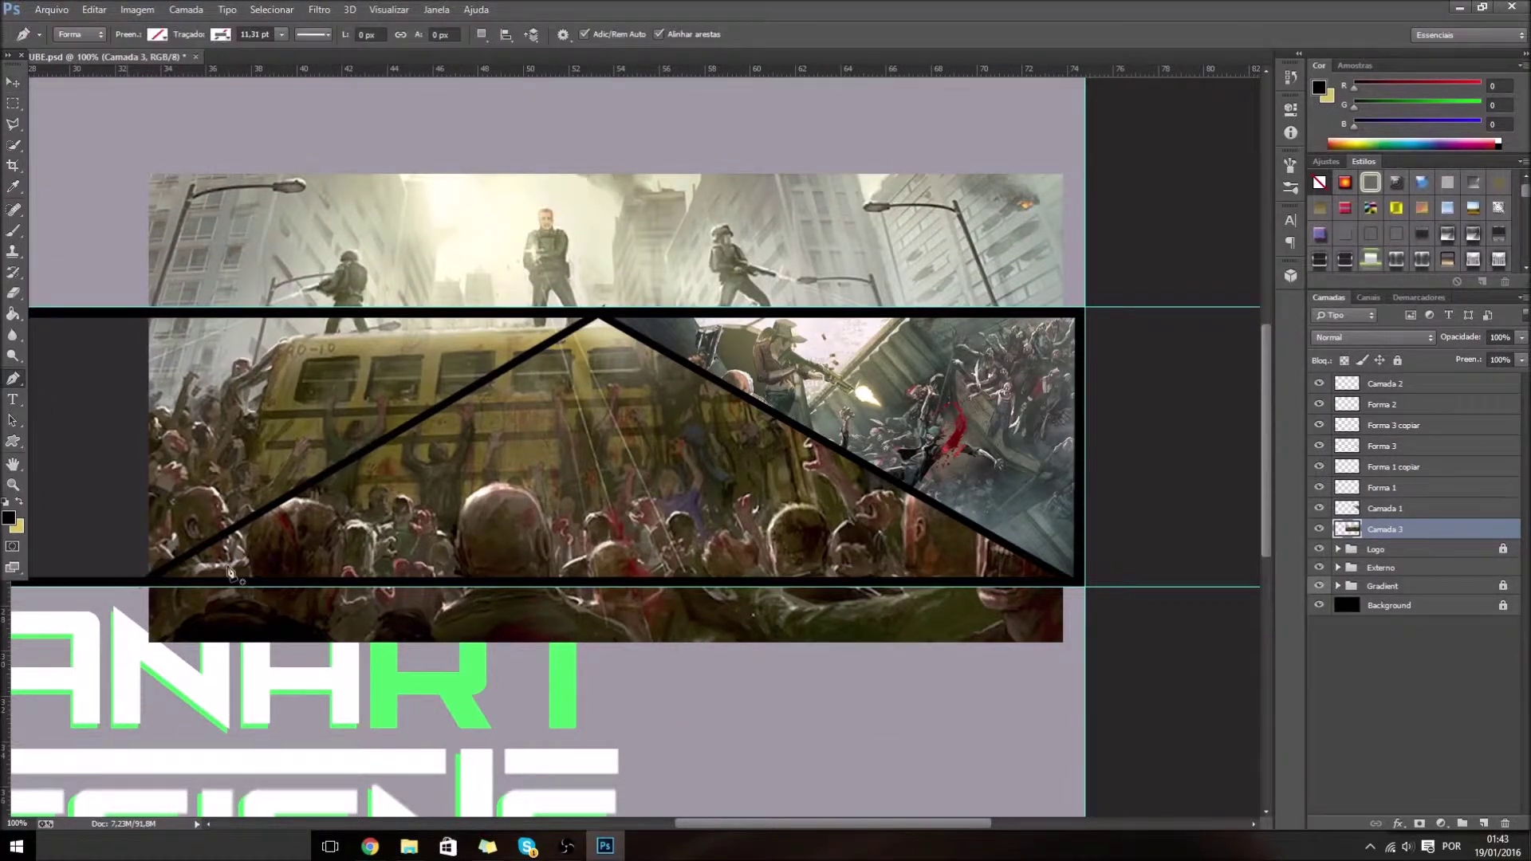
pyautogui.click(127, 573)
pyautogui.click(604, 309)
pyautogui.press('Delete')
pyautogui.press('m')
pyautogui.moveTo(32, 79); pyautogui.dragTo(1084, 307)
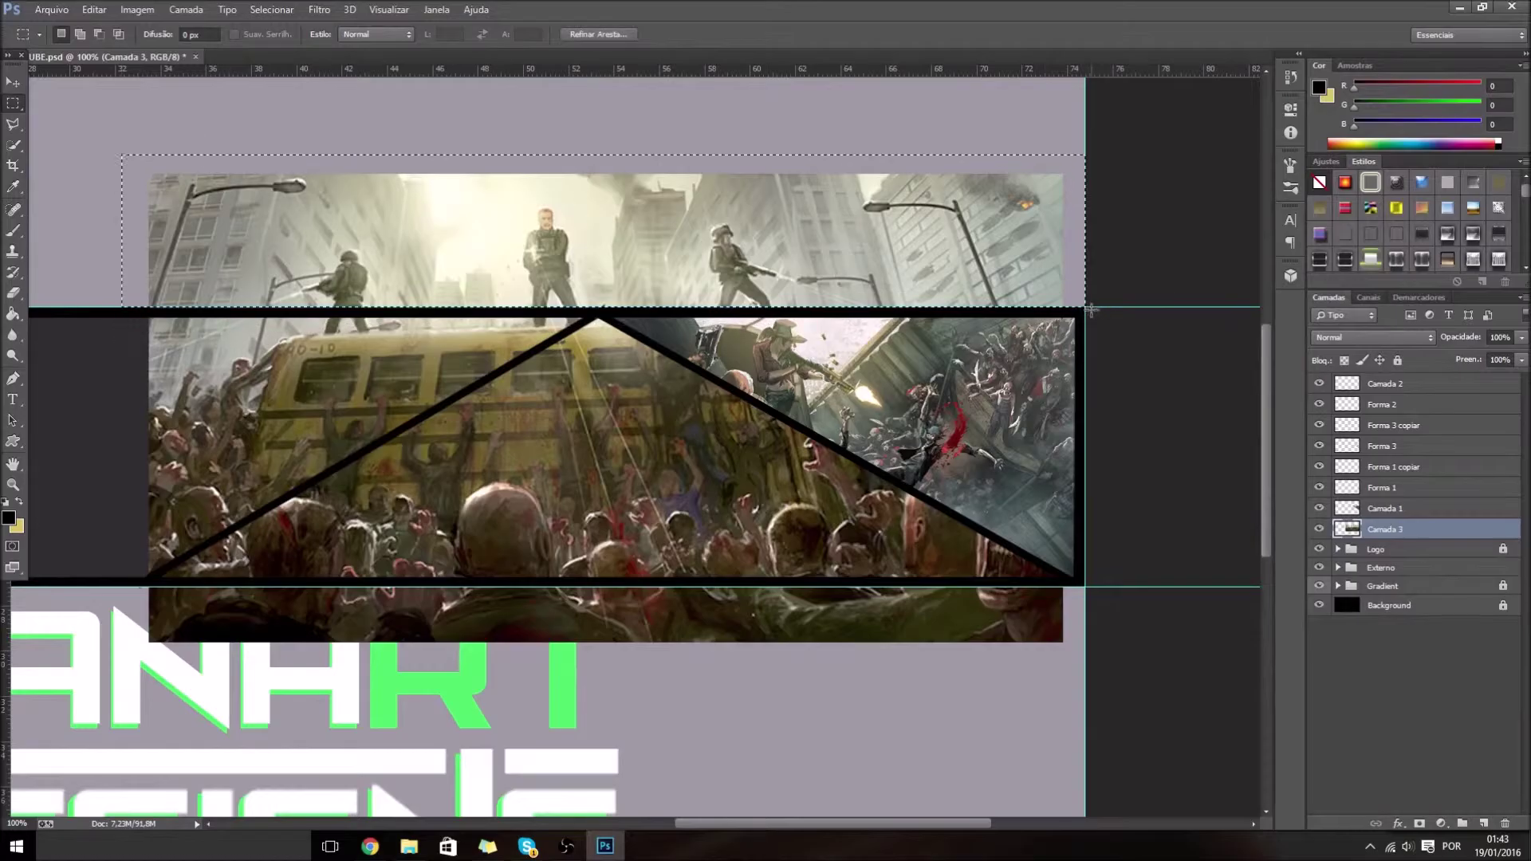
pyautogui.press('Delete')
pyautogui.moveTo(1085, 676); pyautogui.dragTo(28, 588)
pyautogui.press('Delete')
pyautogui.click(51, 9)
# - Marquee the character in gta-4.jpg and drag it into the banner
pyautogui.moveTo(567, 186); pyautogui.dragTo(980, 538)
pyautogui.moveTo(505, 181)
pyautogui.mouseDown()
pyautogui.moveTo(1100, 734)
pyautogui.moveTo(399, 409)
pyautogui.mouseUp()
pyautogui.press('v')
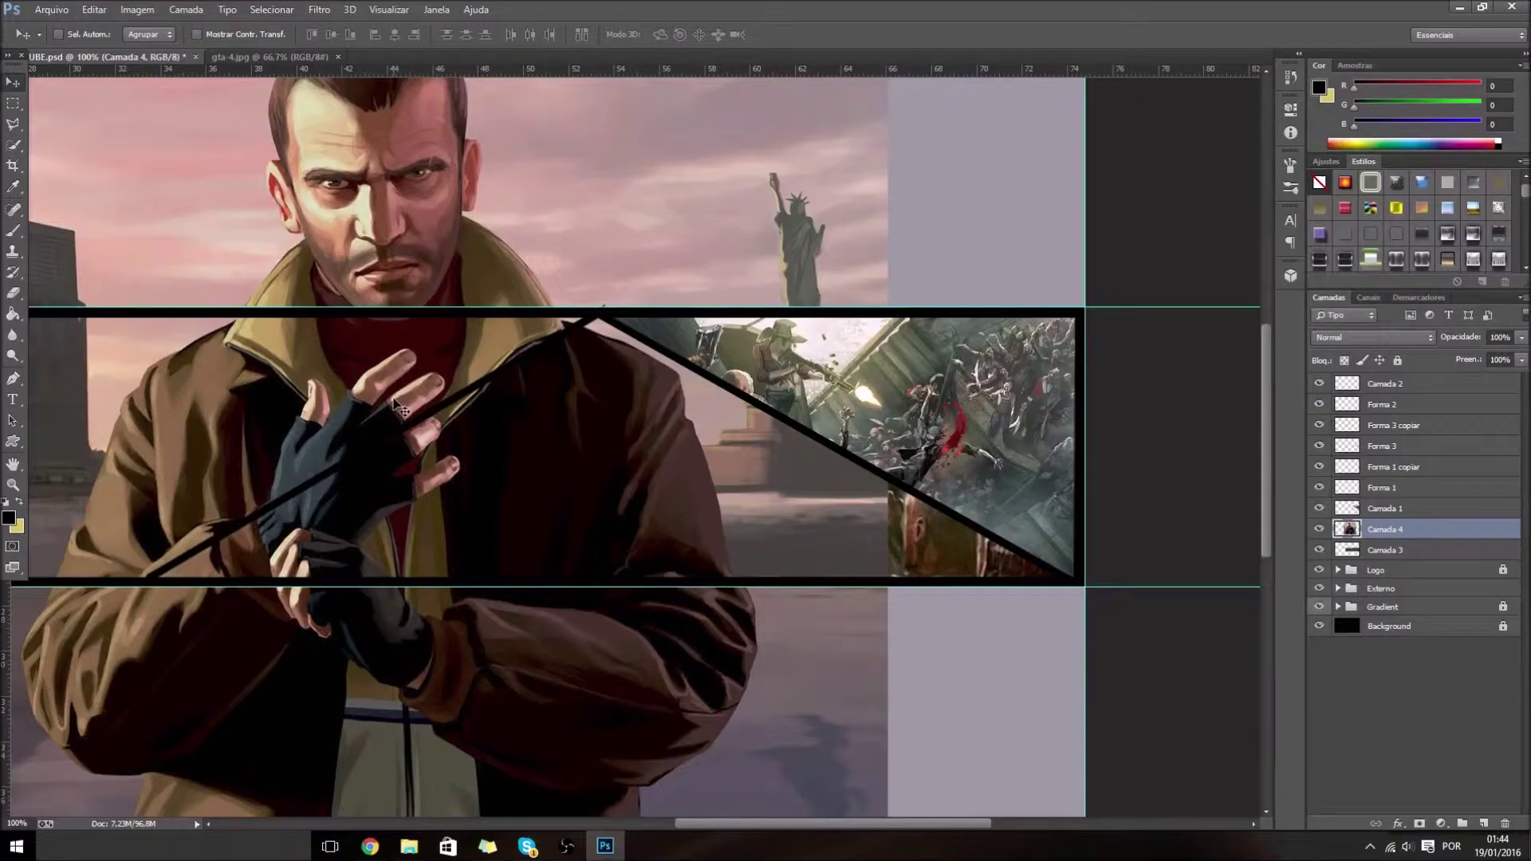
pyautogui.hotkey('ctrl', '-')
# - Scale the GTA character to about 37% and fit it into the strip's middle
pyautogui.hotkey('ctrl', 't')
pyautogui.moveTo(1067, 151)
pyautogui.mouseDown()
pyautogui.moveTo(854, 319)
pyautogui.moveTo(800, 397)
pyautogui.mouseUp()
pyautogui.moveTo(781, 464); pyautogui.dragTo(827, 405)
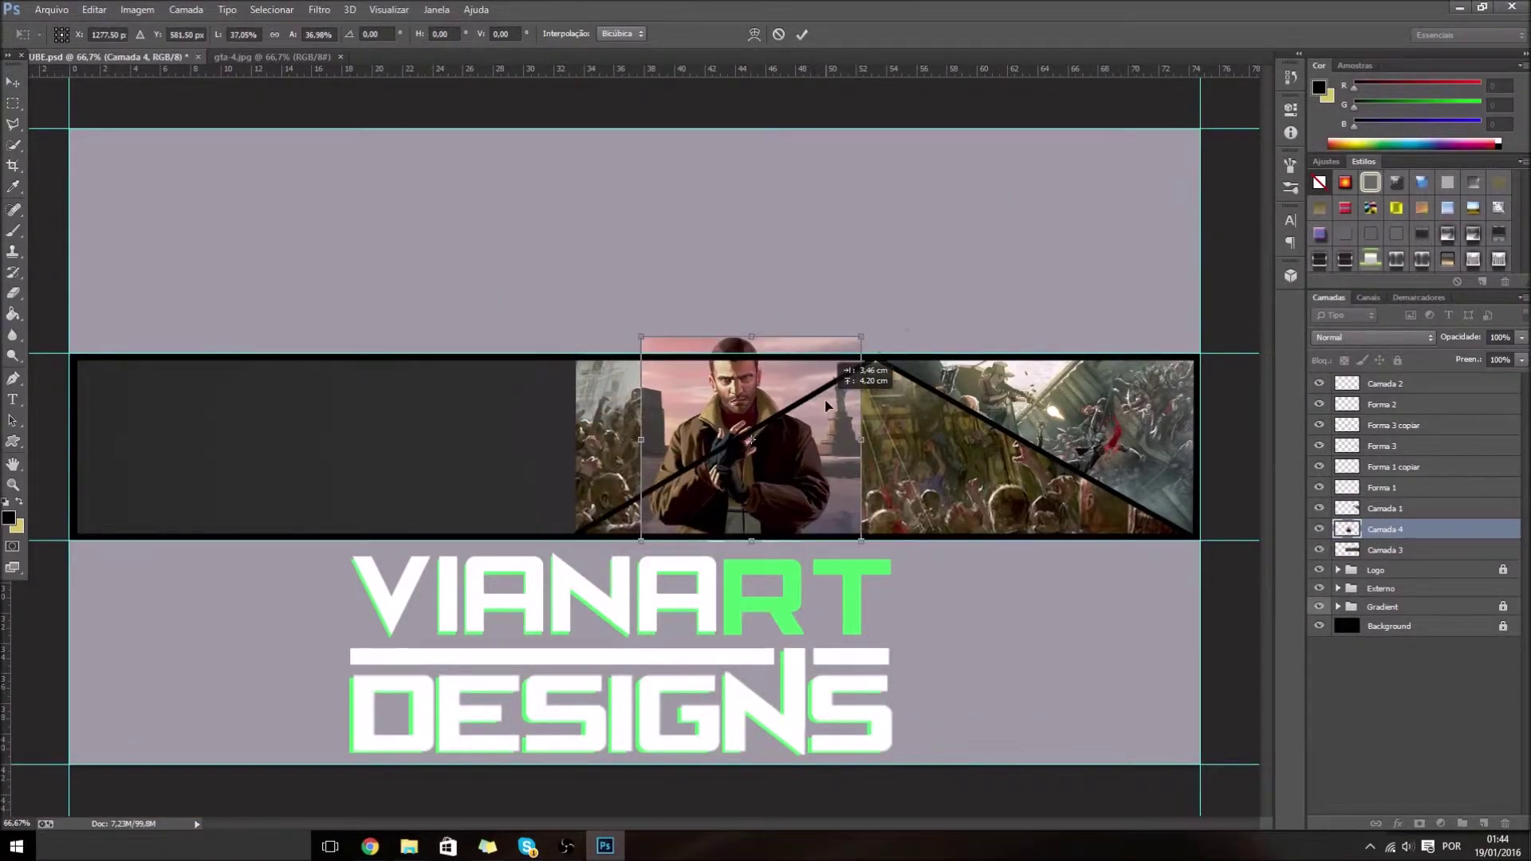
pyautogui.press('v')
pyautogui.press('Return')
pyautogui.moveTo(1380, 548); pyautogui.dragTo(1380, 552)
pyautogui.hotkey('ctrl', 'z')
# - Delete the GTA image overflow above the strip
pyautogui.hotkey('ctrl', '+')
pyautogui.press('m')
pyautogui.moveTo(627, 254)
pyautogui.mouseDown()
pyautogui.moveTo(1146, 322)
pyautogui.moveTo(1162, 306)
pyautogui.mouseUp()
pyautogui.press('Delete')
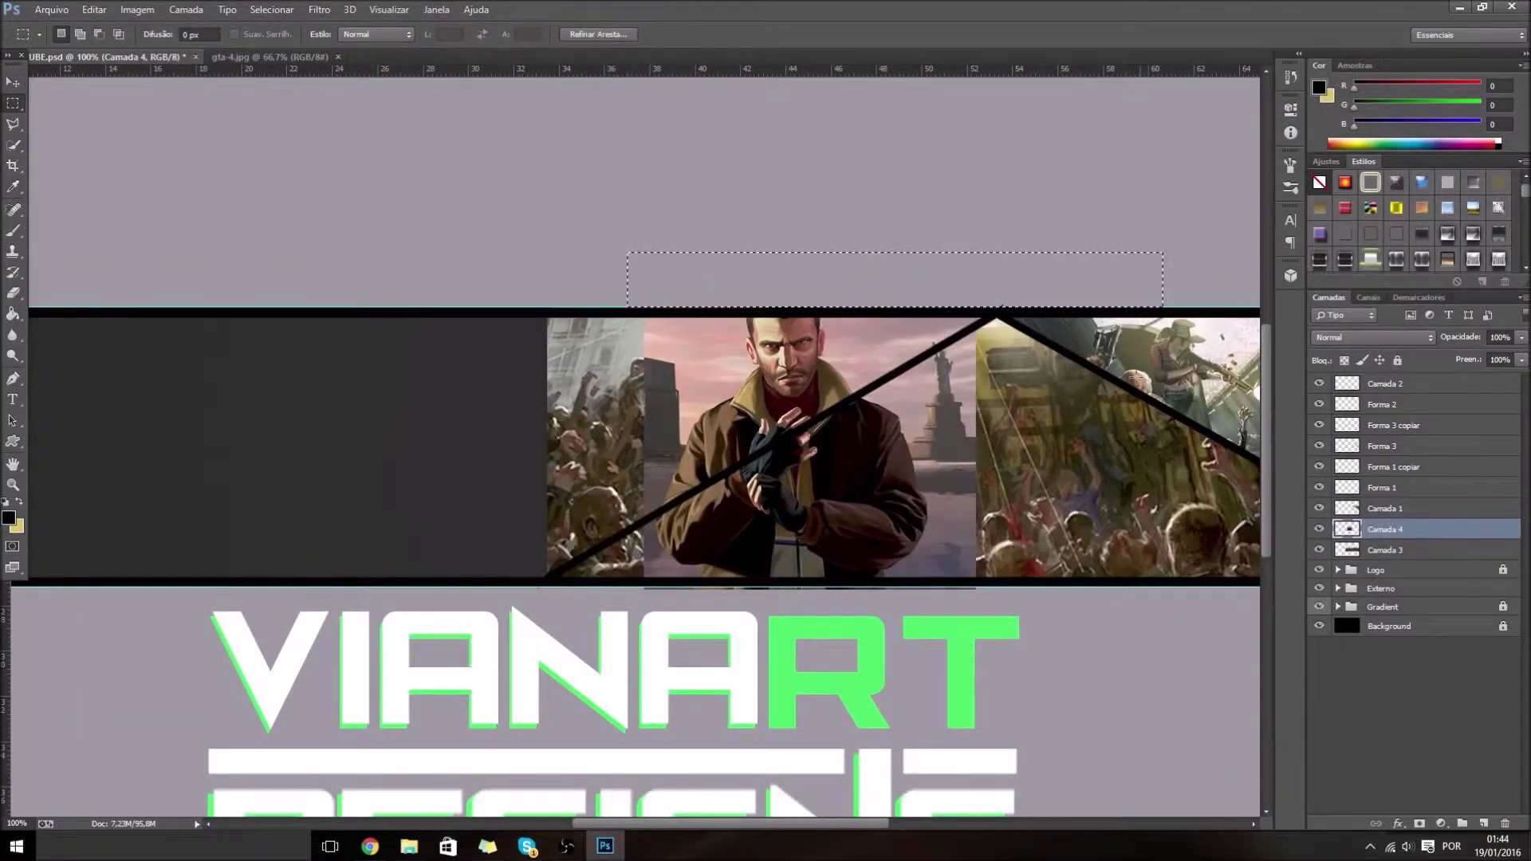
# - Trim the GTA character image along the diagonal stripe using a Pen-path selection
pyautogui.click(13, 378)
pyautogui.click(640, 522)
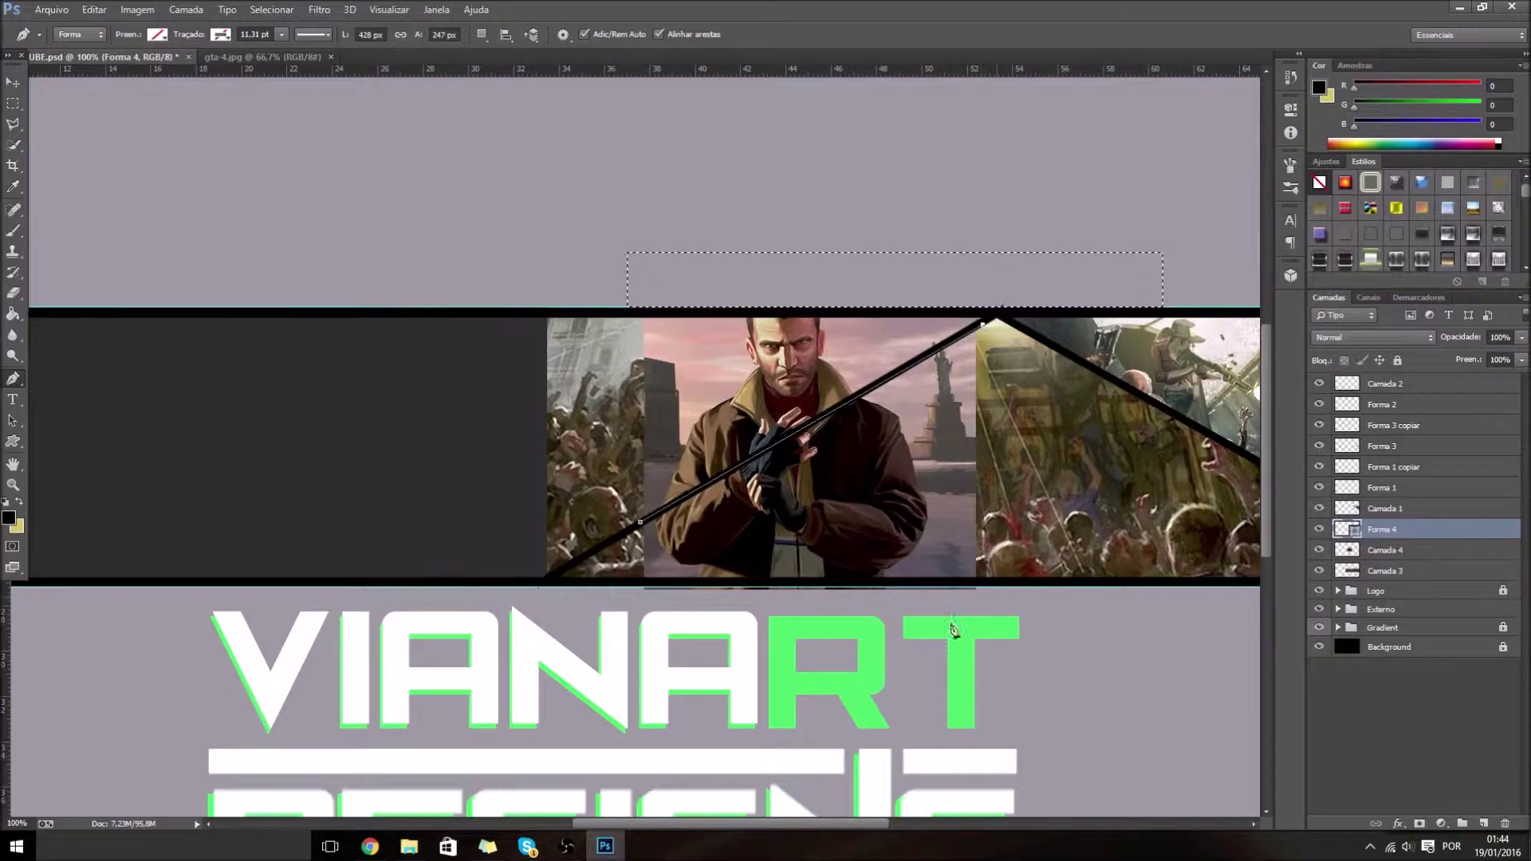
pyautogui.hotkey('ctrl', 'z')
pyautogui.click(638, 532)
pyautogui.rightClick(650, 540)
pyautogui.click(862, 250)
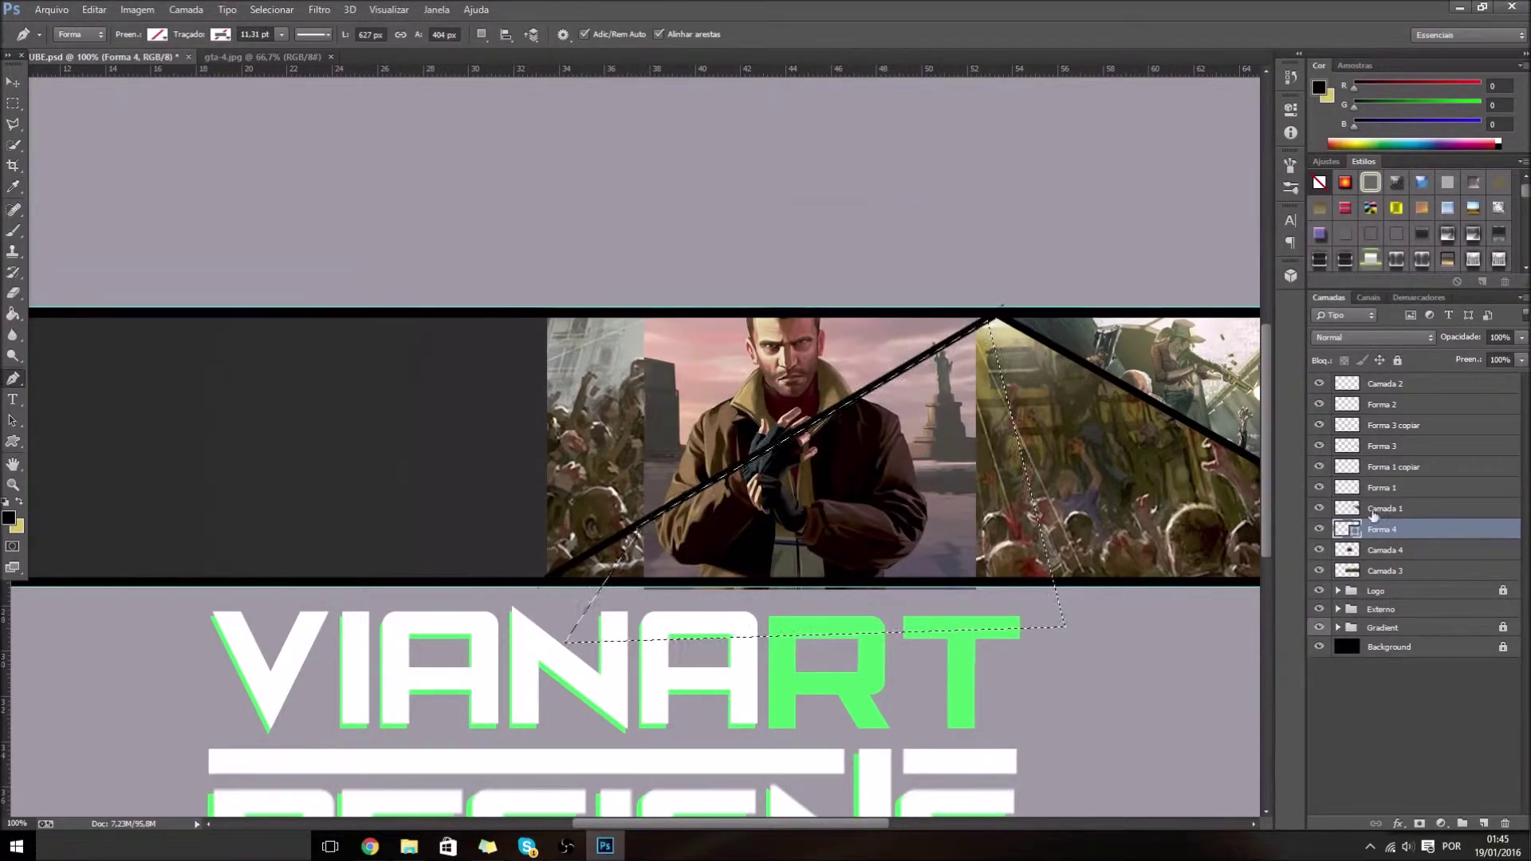
pyautogui.hotkey('ctrl', 'd')
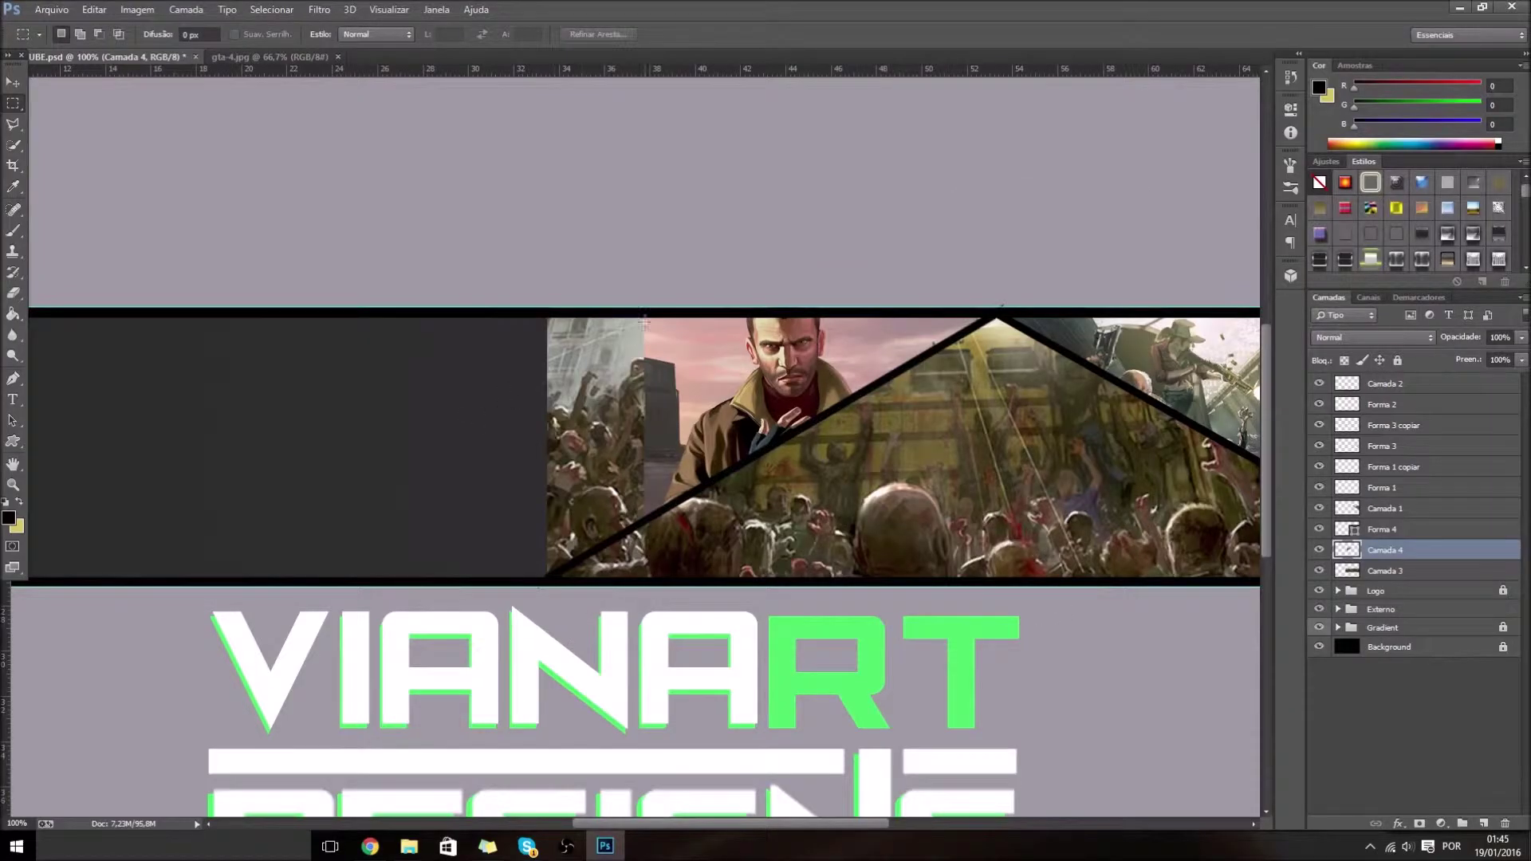
# - Remove the zombie horde art showing left of the GTA picture
pyautogui.click(1389, 569)
pyautogui.press('p')
pyautogui.click(551, 577)
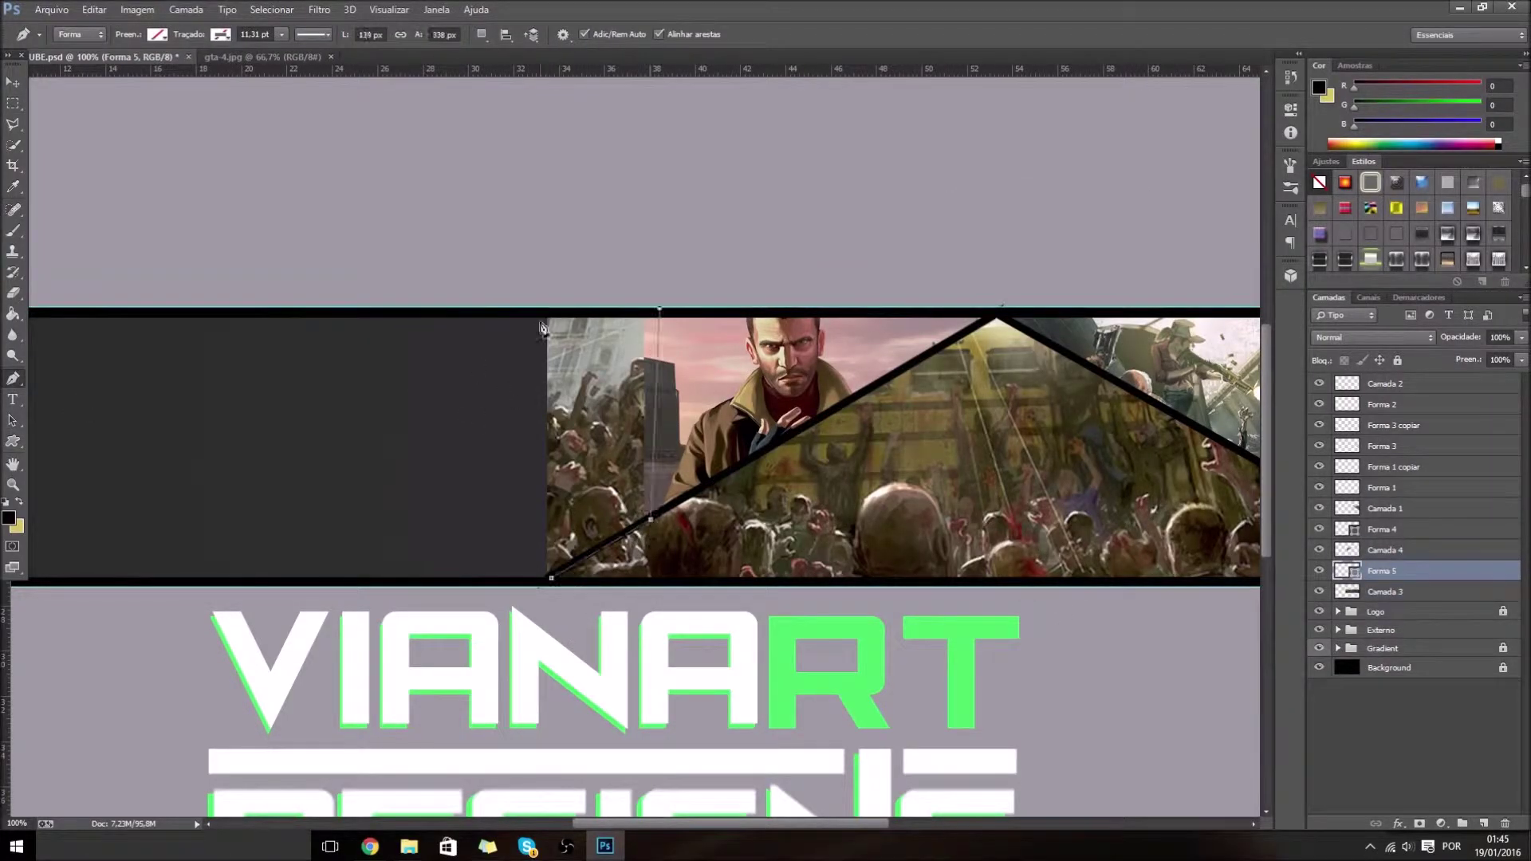
pyautogui.click(551, 577)
pyautogui.rightClick(581, 491)
pyautogui.click(766, 263)
pyautogui.click(1385, 591)
pyautogui.press('Delete')
# - Deselect and delete the leftover path layer, dismissing the error message
pyautogui.press('m')
pyautogui.hotkey('ctrl', 'd')
pyautogui.press('Delete')
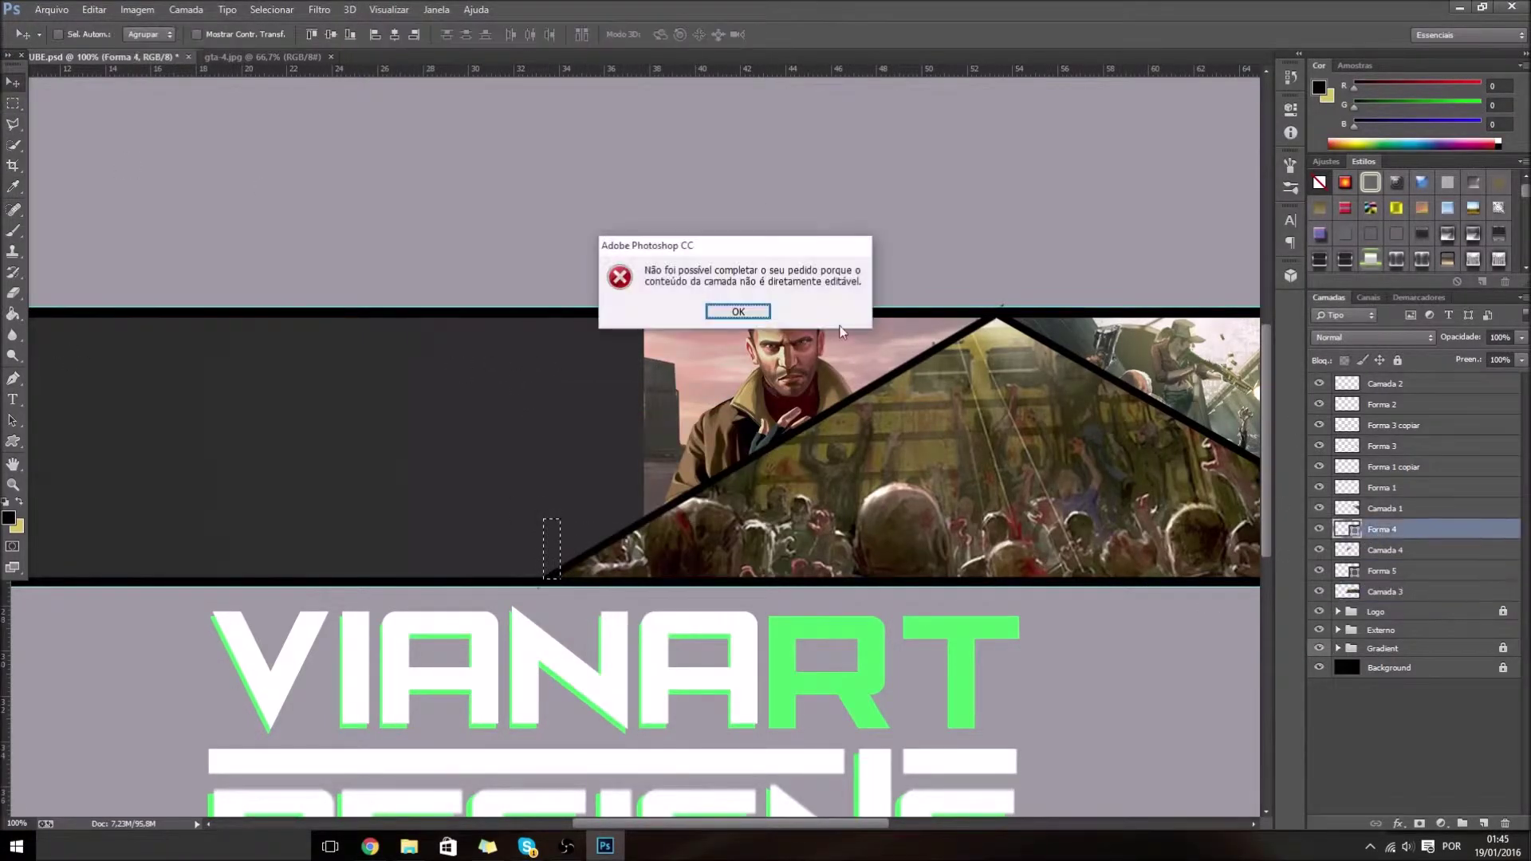
pyautogui.press('Return')
pyautogui.click(1396, 529)
# - Duplicate the black stripe and rotate the copy upright at the GTA image's left edge
pyautogui.press('Delete')
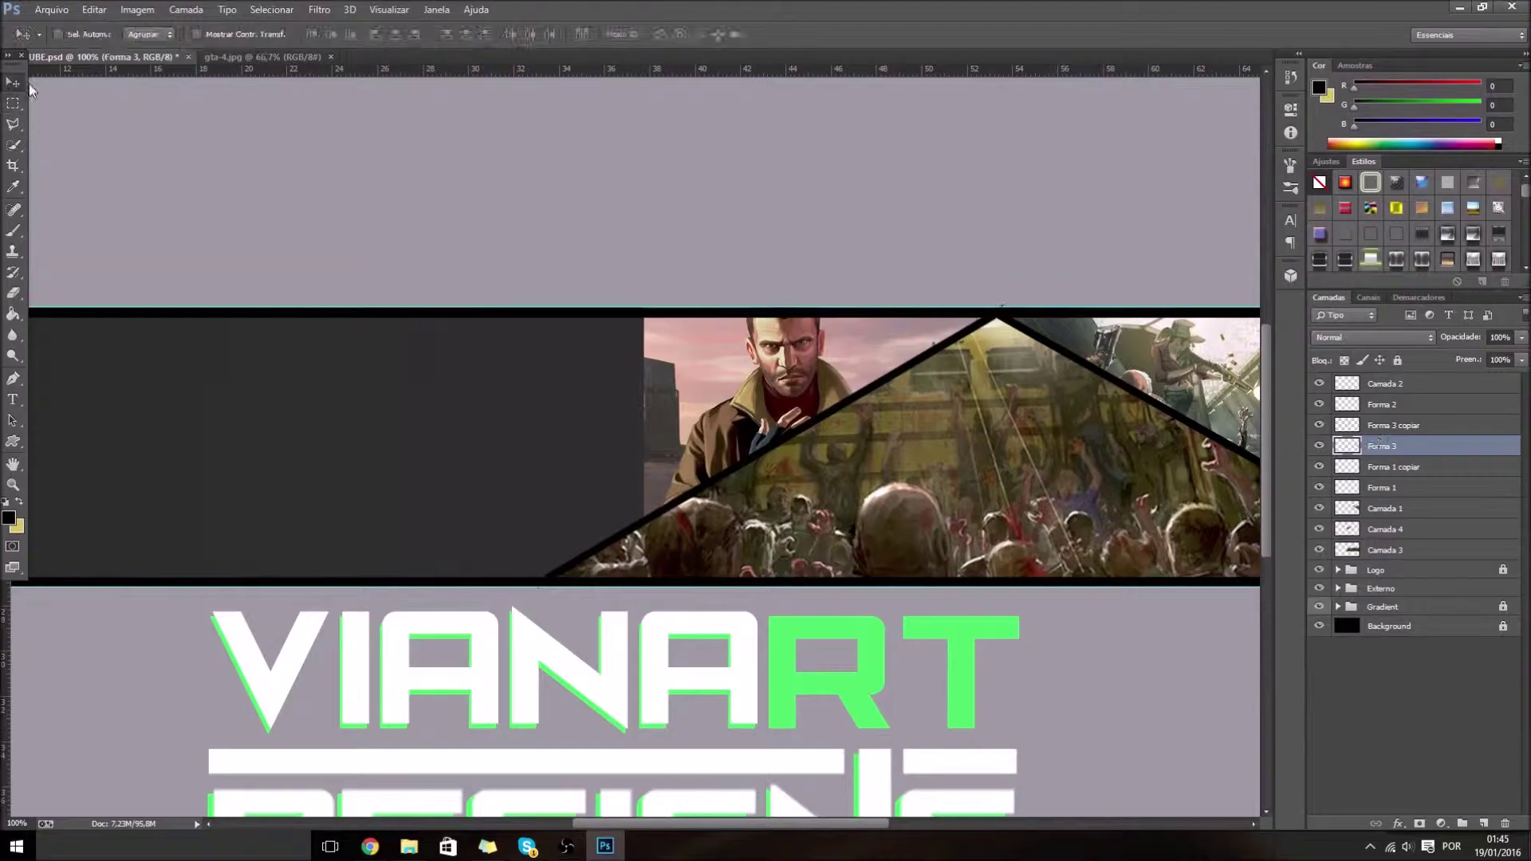
pyautogui.hotkey('ctrl', 't')
pyautogui.moveTo(467, 246); pyautogui.dragTo(738, 208)
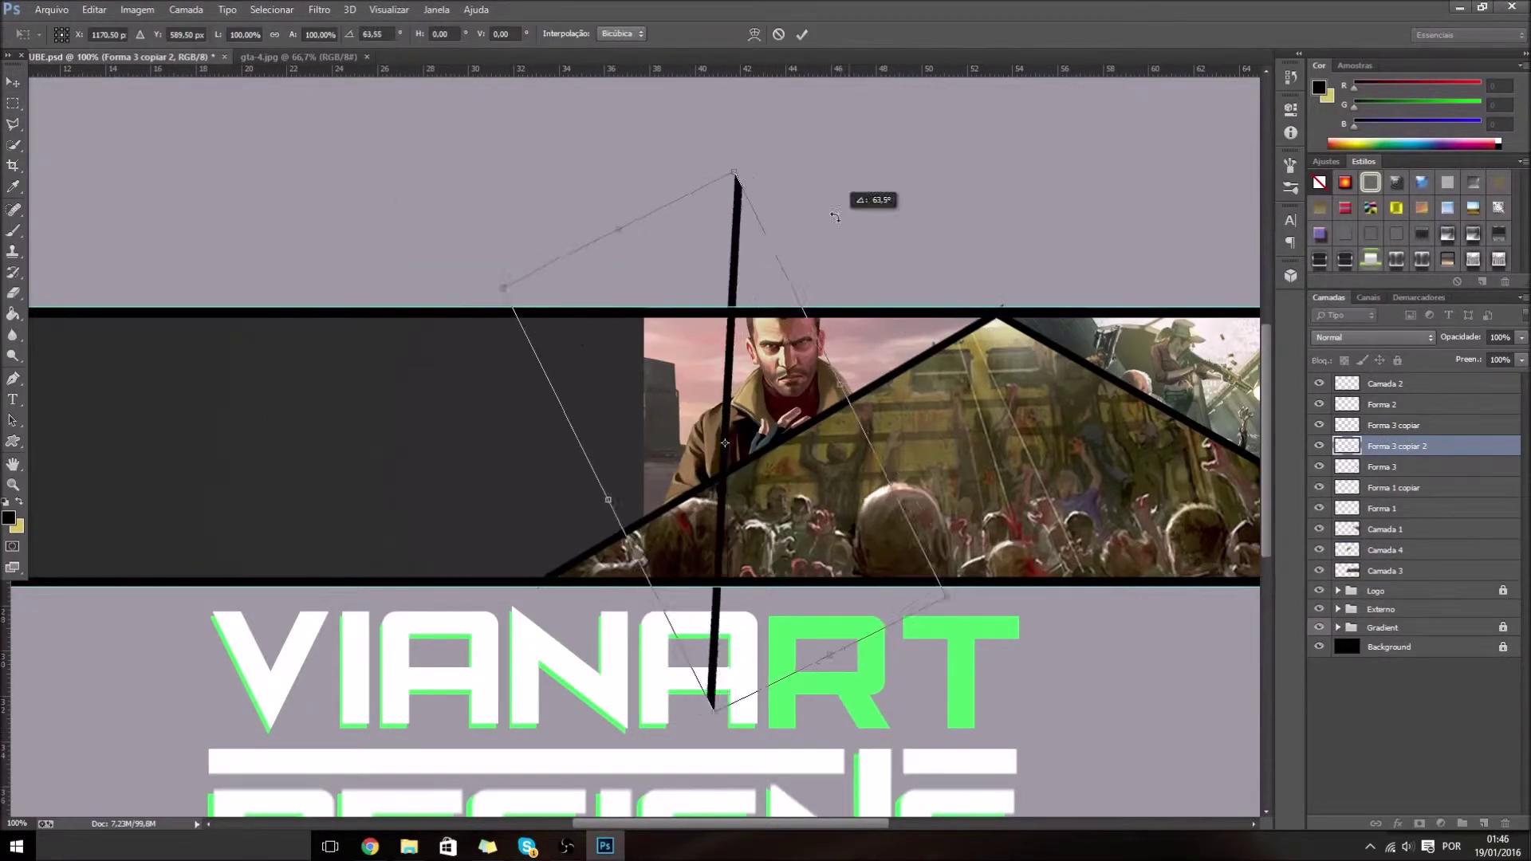
pyautogui.click(13, 104)
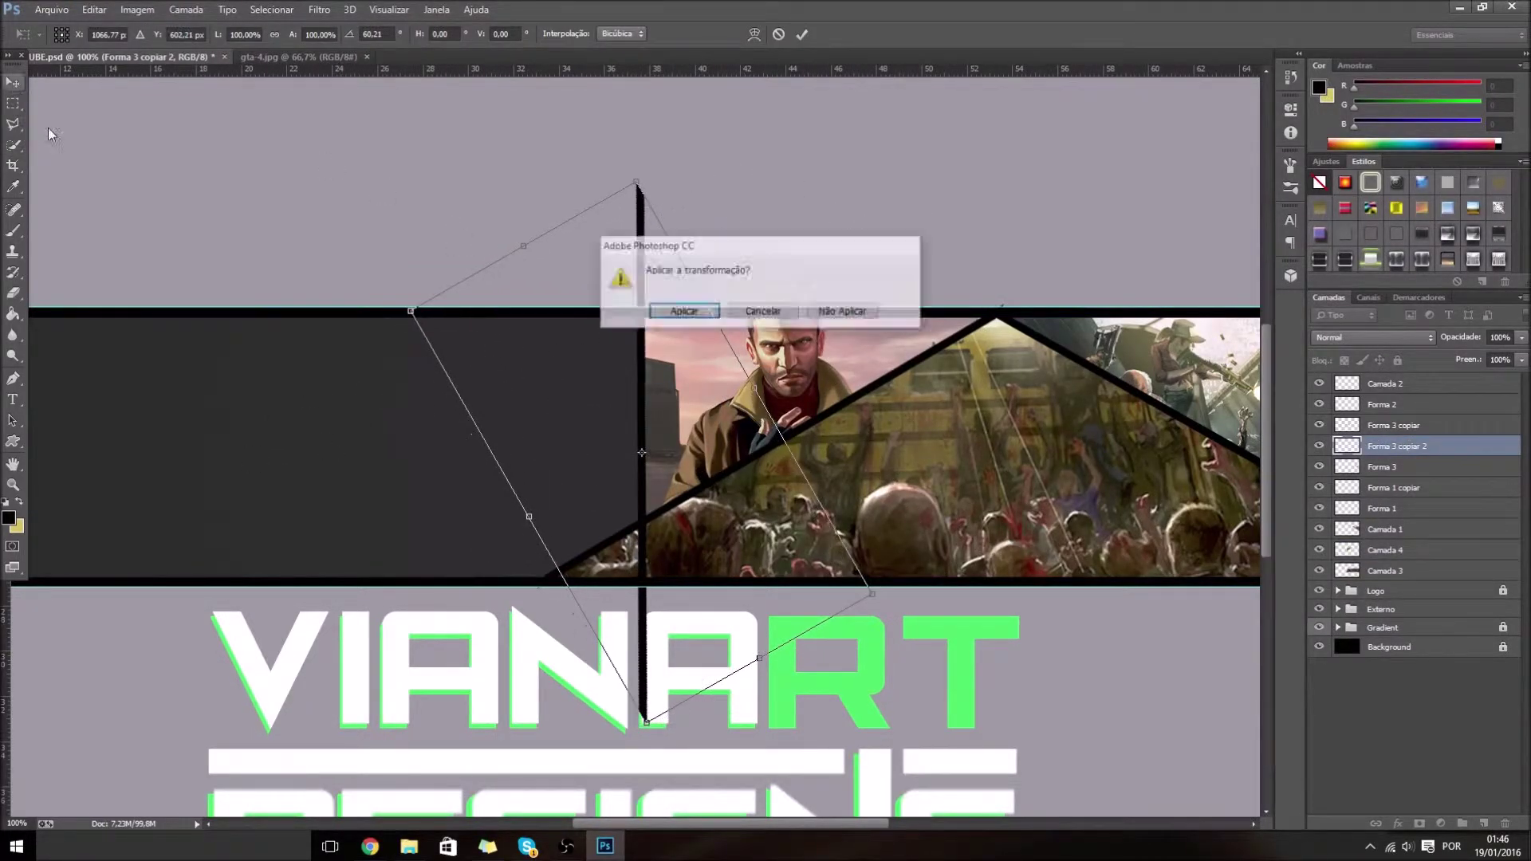
pyautogui.press('Return')
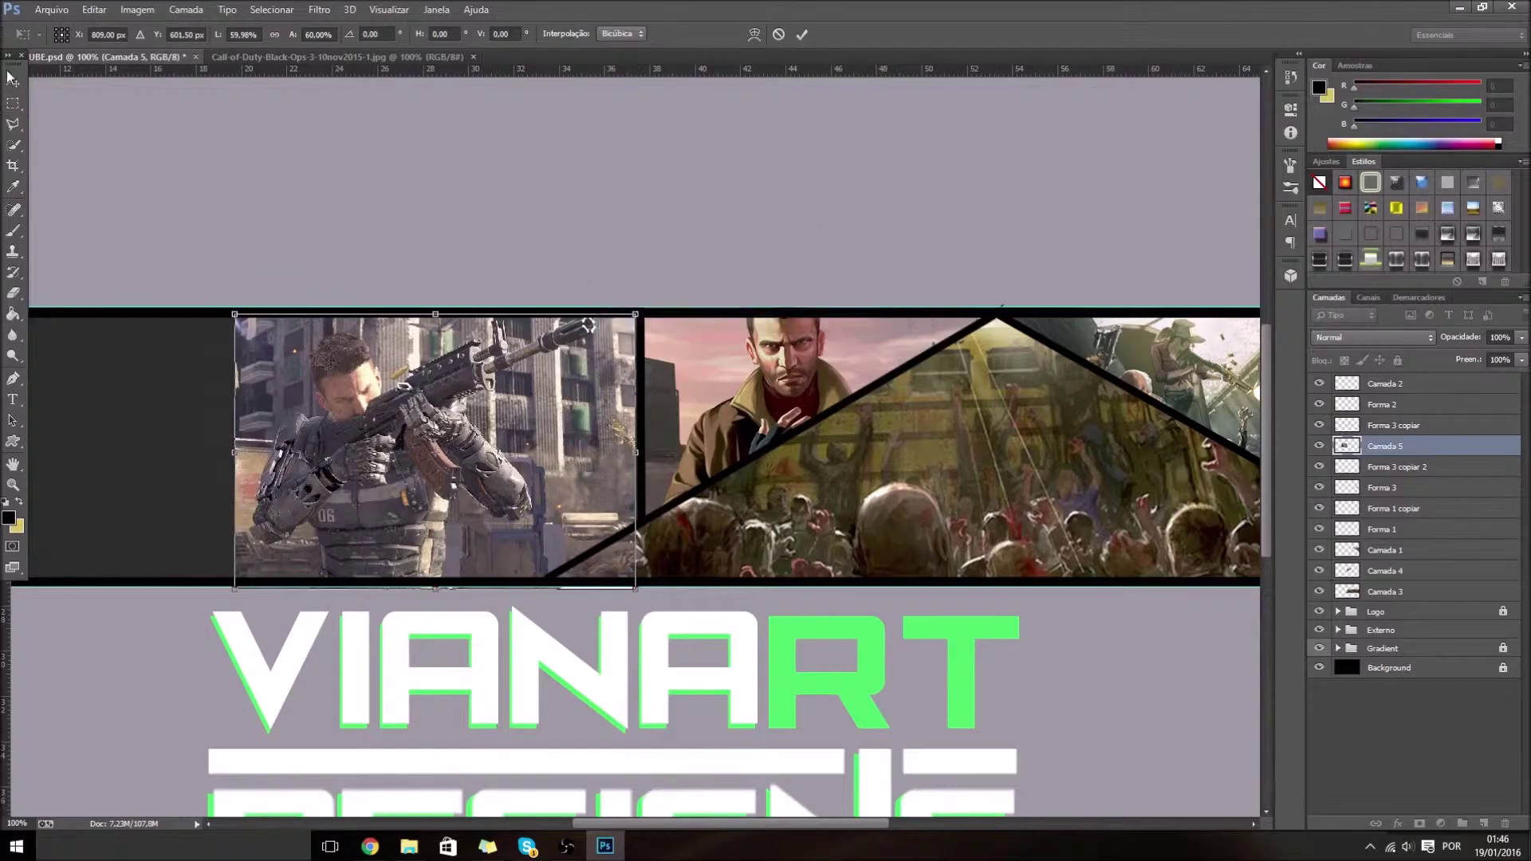
# - Make another copy of the black stripe layer (Forma 3) for the soldier image
pyautogui.moveTo(239, 582); pyautogui.dragTo(232, 583)
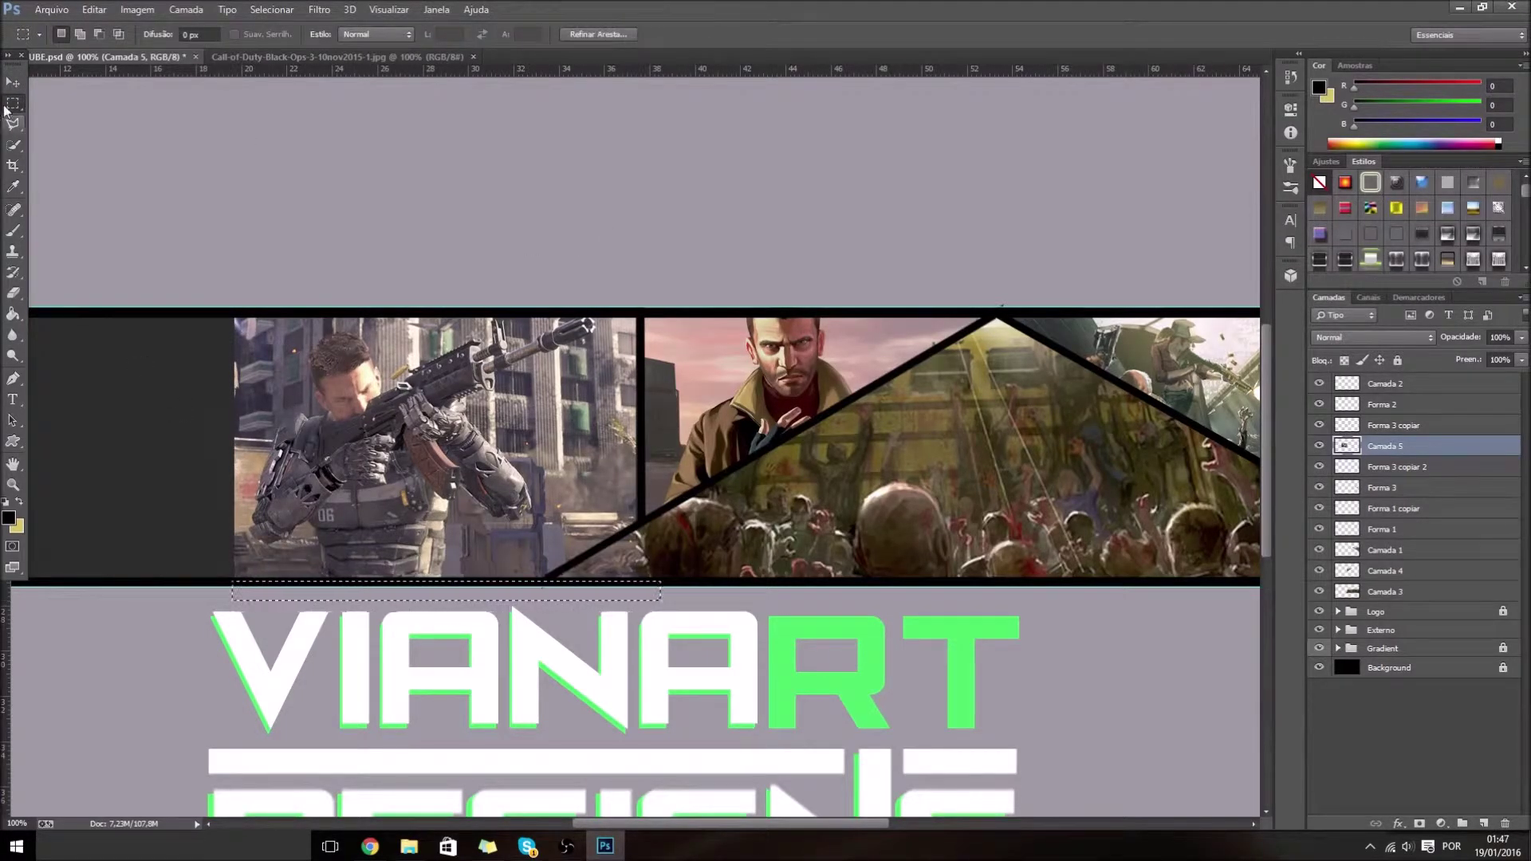
pyautogui.click(1381, 488)
pyautogui.rightClick(471, 253)
pyautogui.click(548, 263)
pyautogui.hotkey('ctrl', 'j')
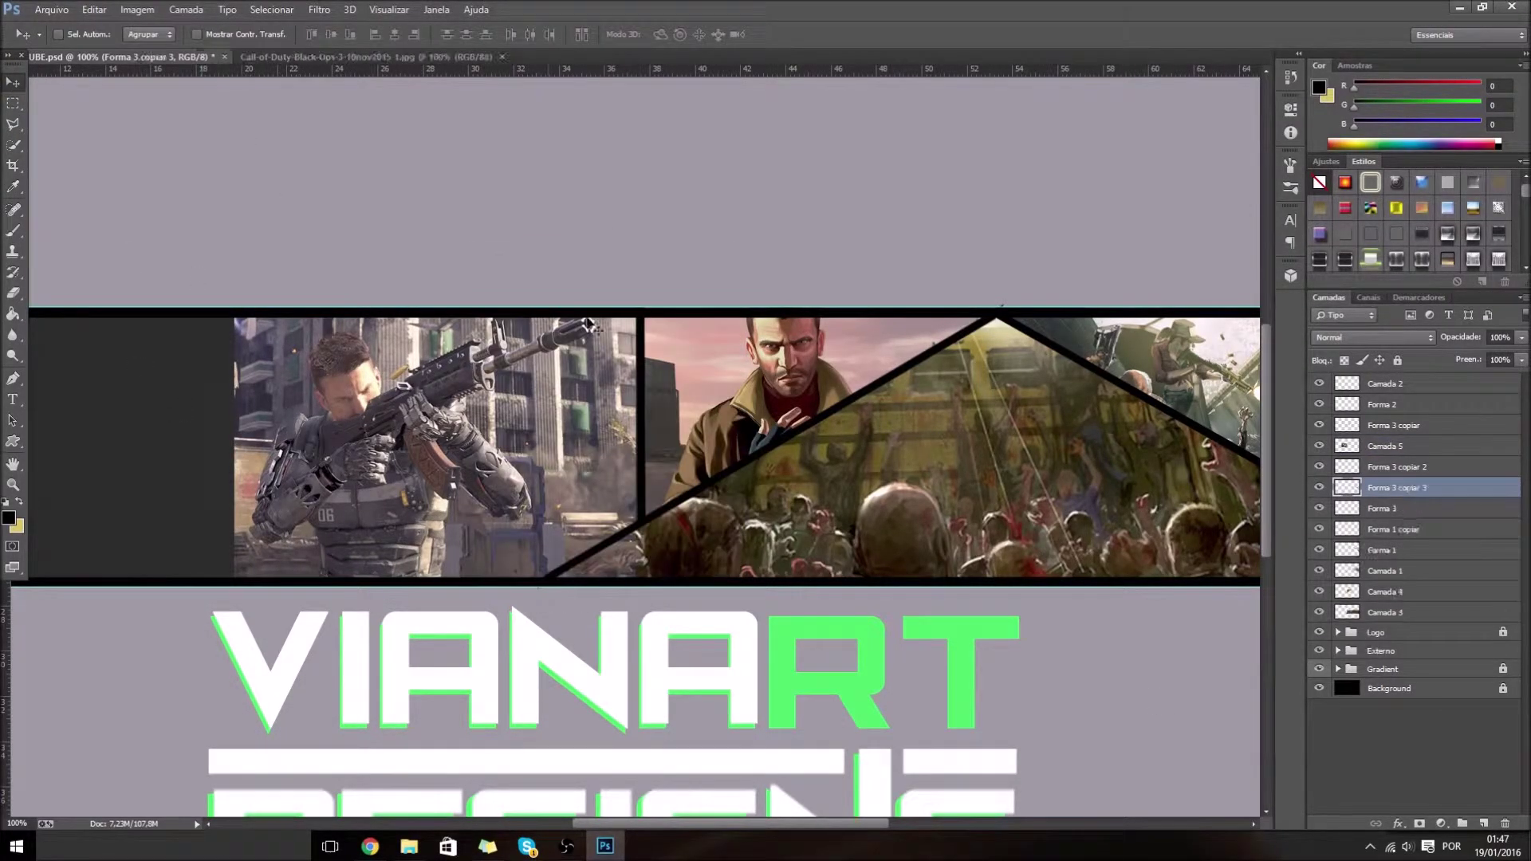
pyautogui.hotkey('ctrl', 't')
# - Align the upright bar precisely with the soldier image's left edge
pyautogui.moveTo(383, 222)
pyautogui.mouseDown()
pyautogui.moveTo(247, 486)
pyautogui.moveTo(268, 410)
pyautogui.mouseUp()
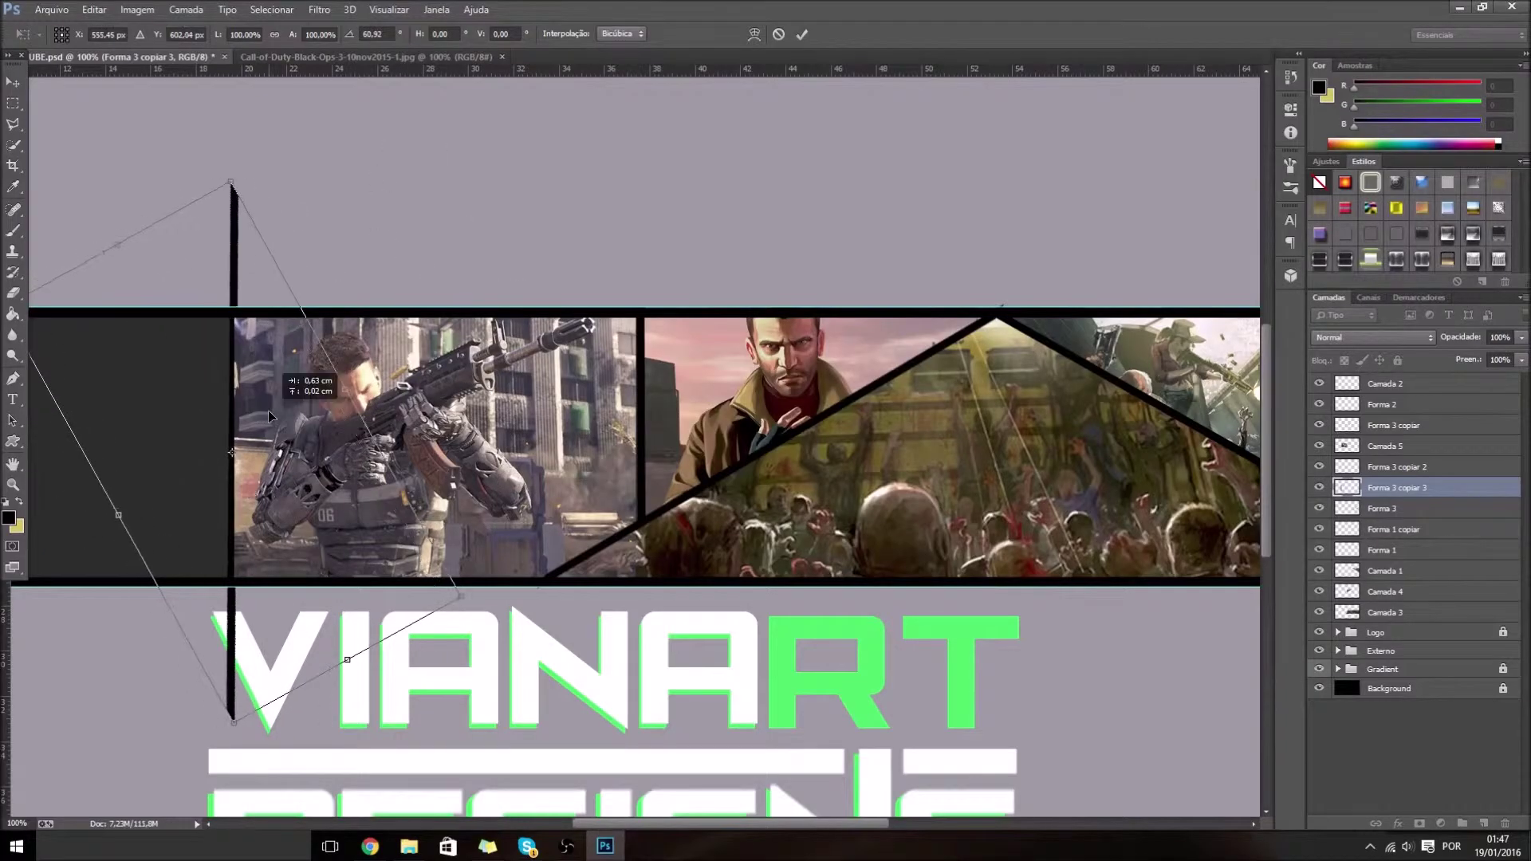
pyautogui.hotkey('ctrl', '+')
pyautogui.hscroll(-10, 527, 447)
pyautogui.moveTo(513, 175); pyautogui.dragTo(533, 175)
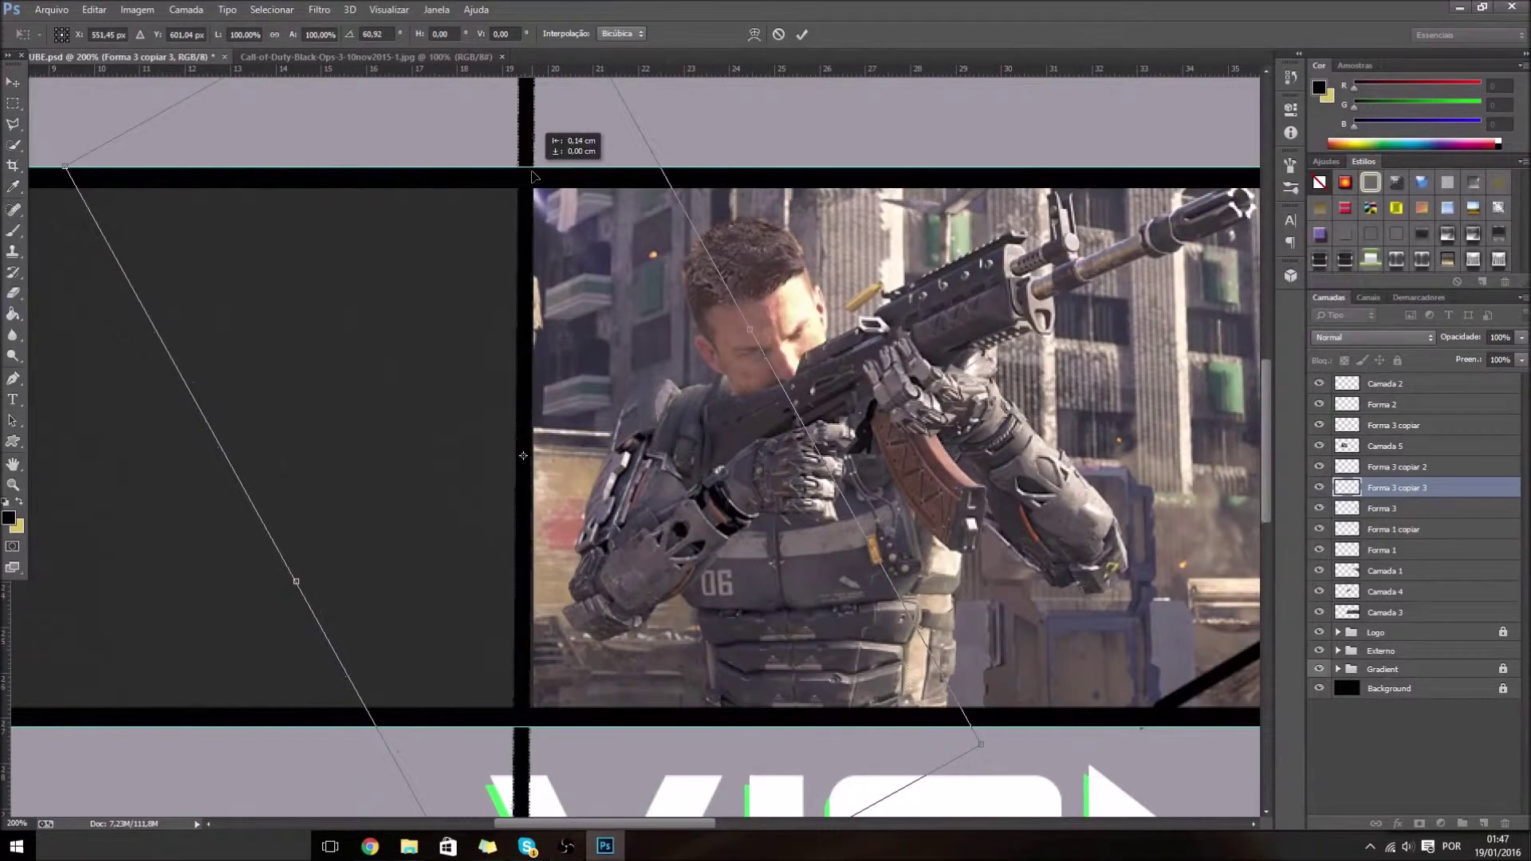
pyautogui.hotkey('ctrl', '-')
pyautogui.press('Return')
# - Select the soldier image's overflow below the strip and zoom out
pyautogui.press('m')
pyautogui.moveTo(519, 173); pyautogui.dragTo(630, 300)
pyautogui.hotkey('ctrl', '-')
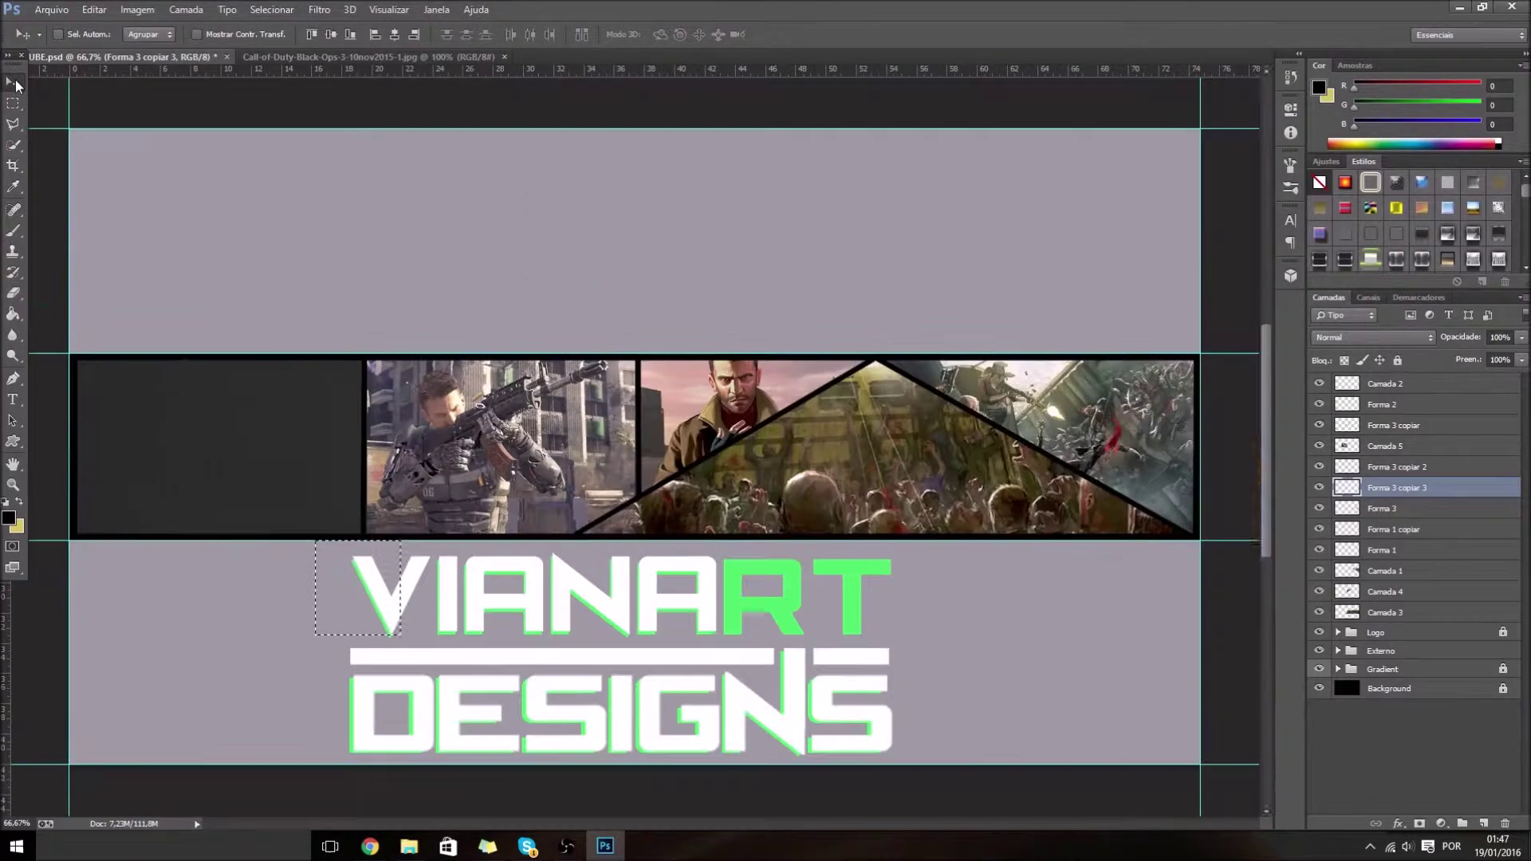
# - Open the glowing-eyed zombie JPG and paste it into UBE.psd as Camada 6
pyautogui.hotkey('ctrl', 'd')
pyautogui.click(52, 10)
pyautogui.click(58, 41)
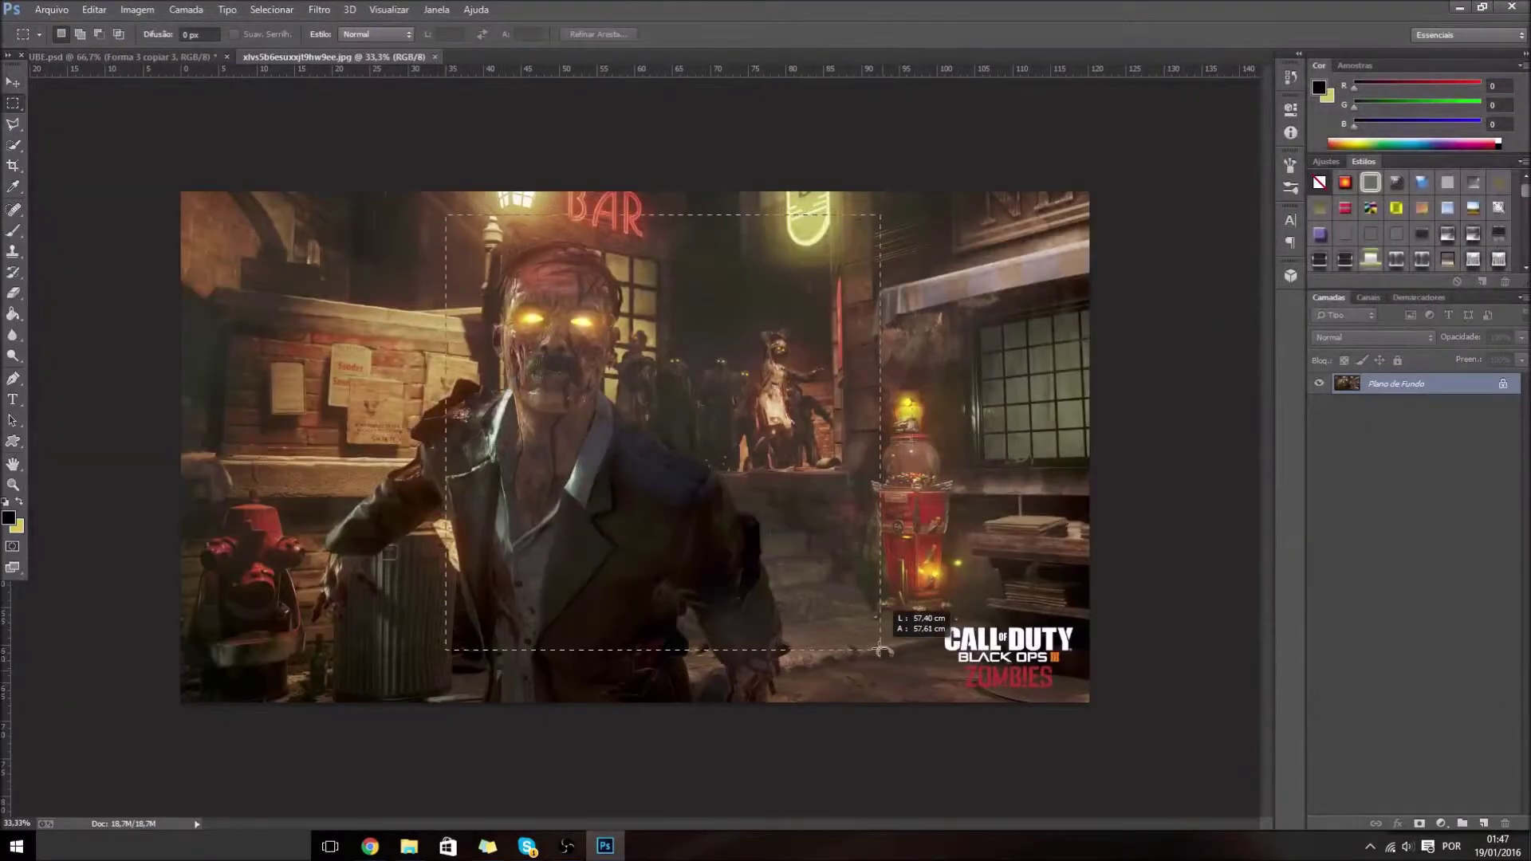
pyautogui.hotkey('ctrl', 'c')
pyautogui.click(120, 57)
pyautogui.hotkey('ctrl', 'v')
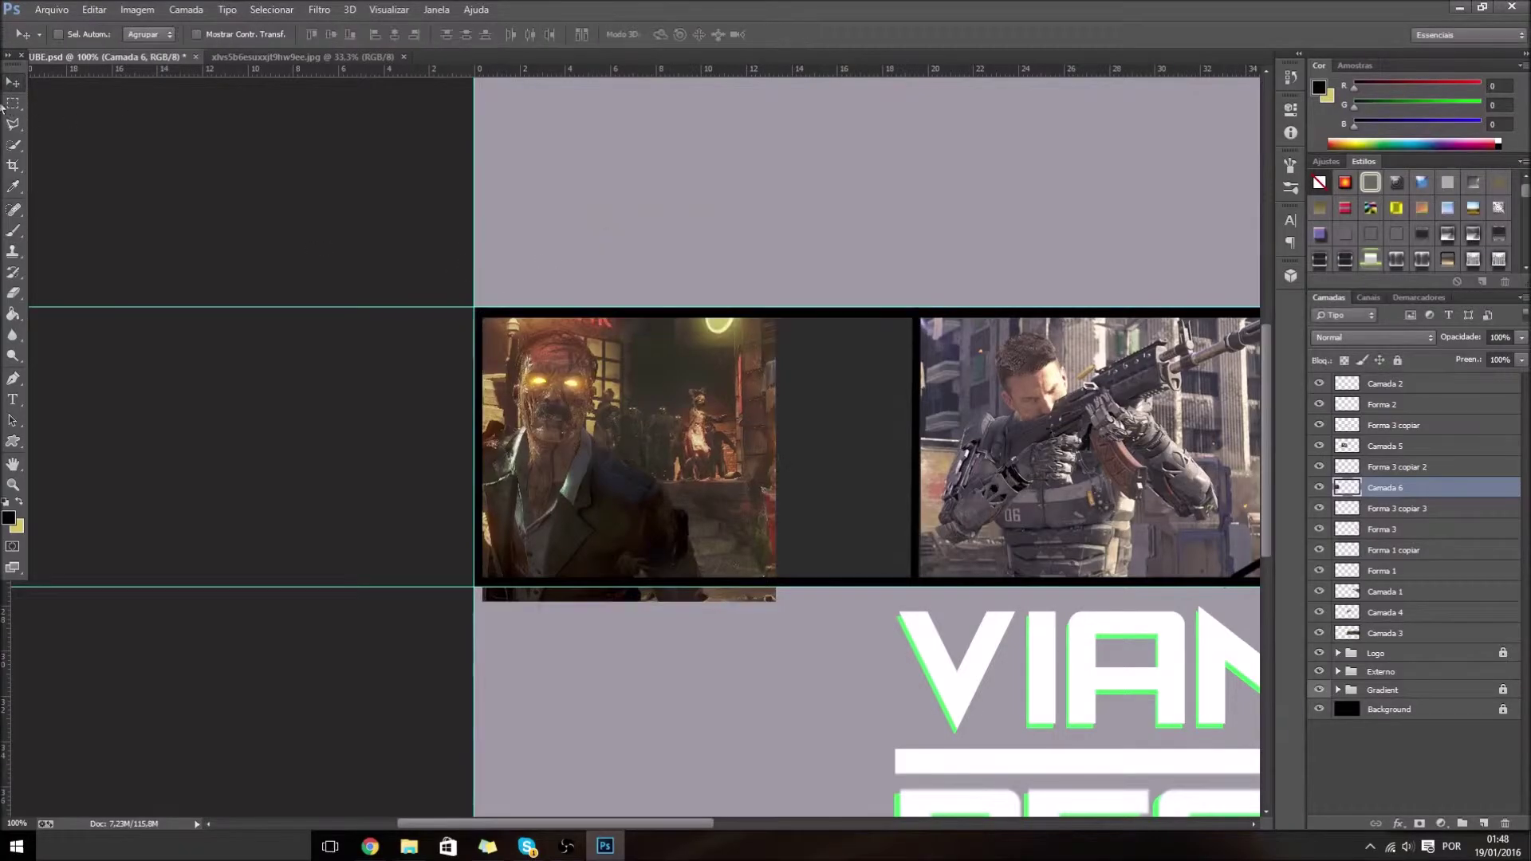
# - Delete the part of the zombie picture hanging below the strip
pyautogui.moveTo(788, 633); pyautogui.dragTo(531, 592)
pyautogui.hscroll(5, 532, 592)
pyautogui.rightClick(430, 249)
pyautogui.press('Delete')
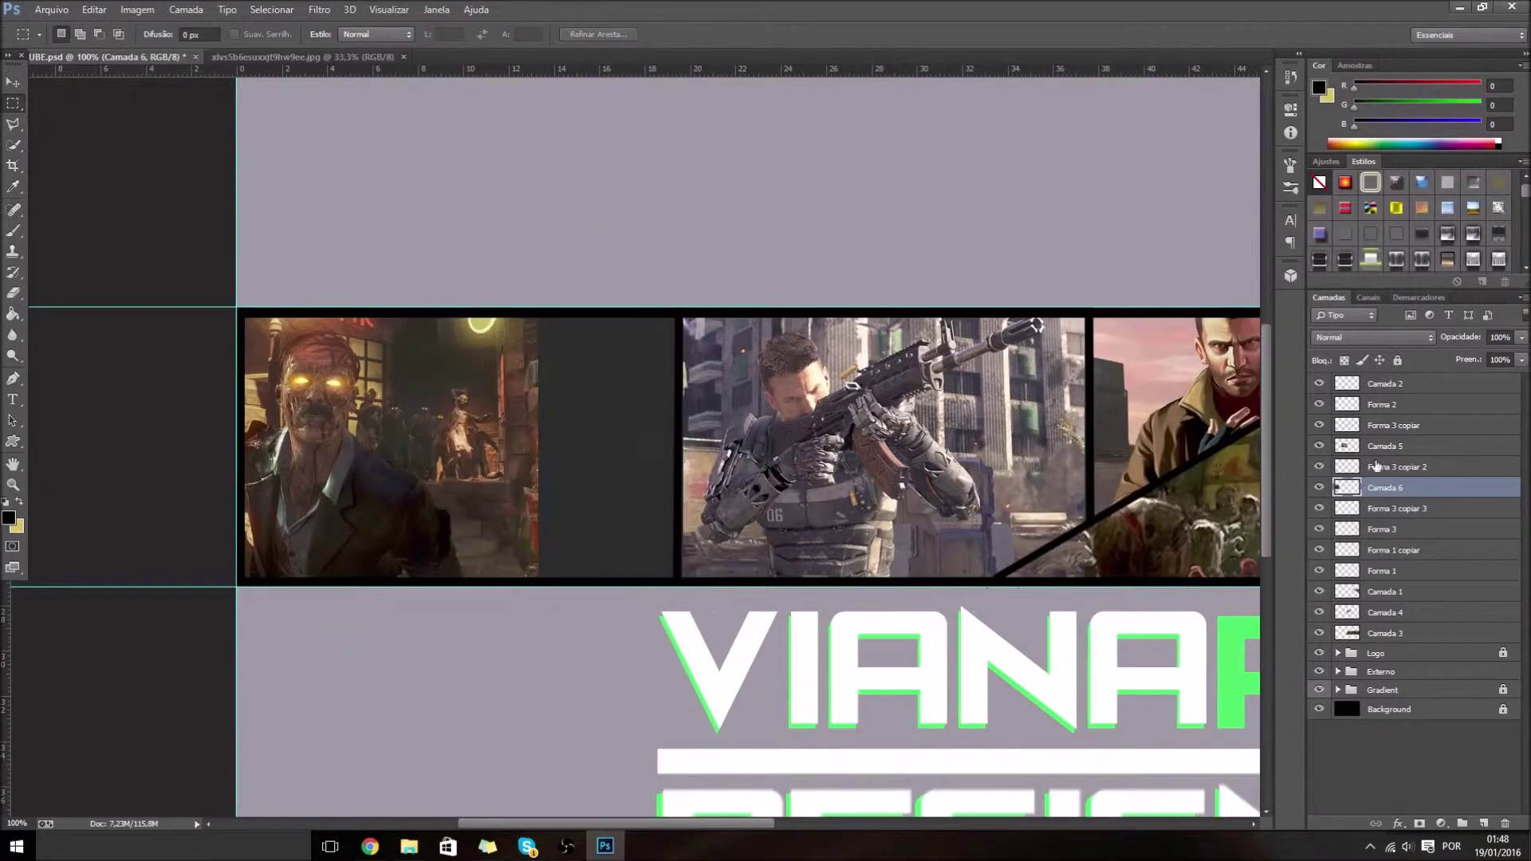
# - Duplicate the black stripe layer for the zombie panel
pyautogui.click(1382, 528)
pyautogui.hotkey('ctrl', 'j')
pyautogui.rightClick(603, 462)
pyautogui.press('Escape')
# - Place the stripe copy above the zombie layer and rotate it diagonally across the picture
pyautogui.press('v')
pyautogui.moveTo(411, 446); pyautogui.dragTo(526, 535)
pyautogui.hotkey('ctrl', ']')
pyautogui.hotkey('ctrl', 't')
pyautogui.moveTo(478, 263); pyautogui.dragTo(534, 167)
pyautogui.moveTo(510, 398)
pyautogui.mouseDown()
pyautogui.moveTo(520, 421)
pyautogui.moveTo(562, 433)
pyautogui.mouseUp()
pyautogui.moveTo(614, 291); pyautogui.dragTo(594, 275)
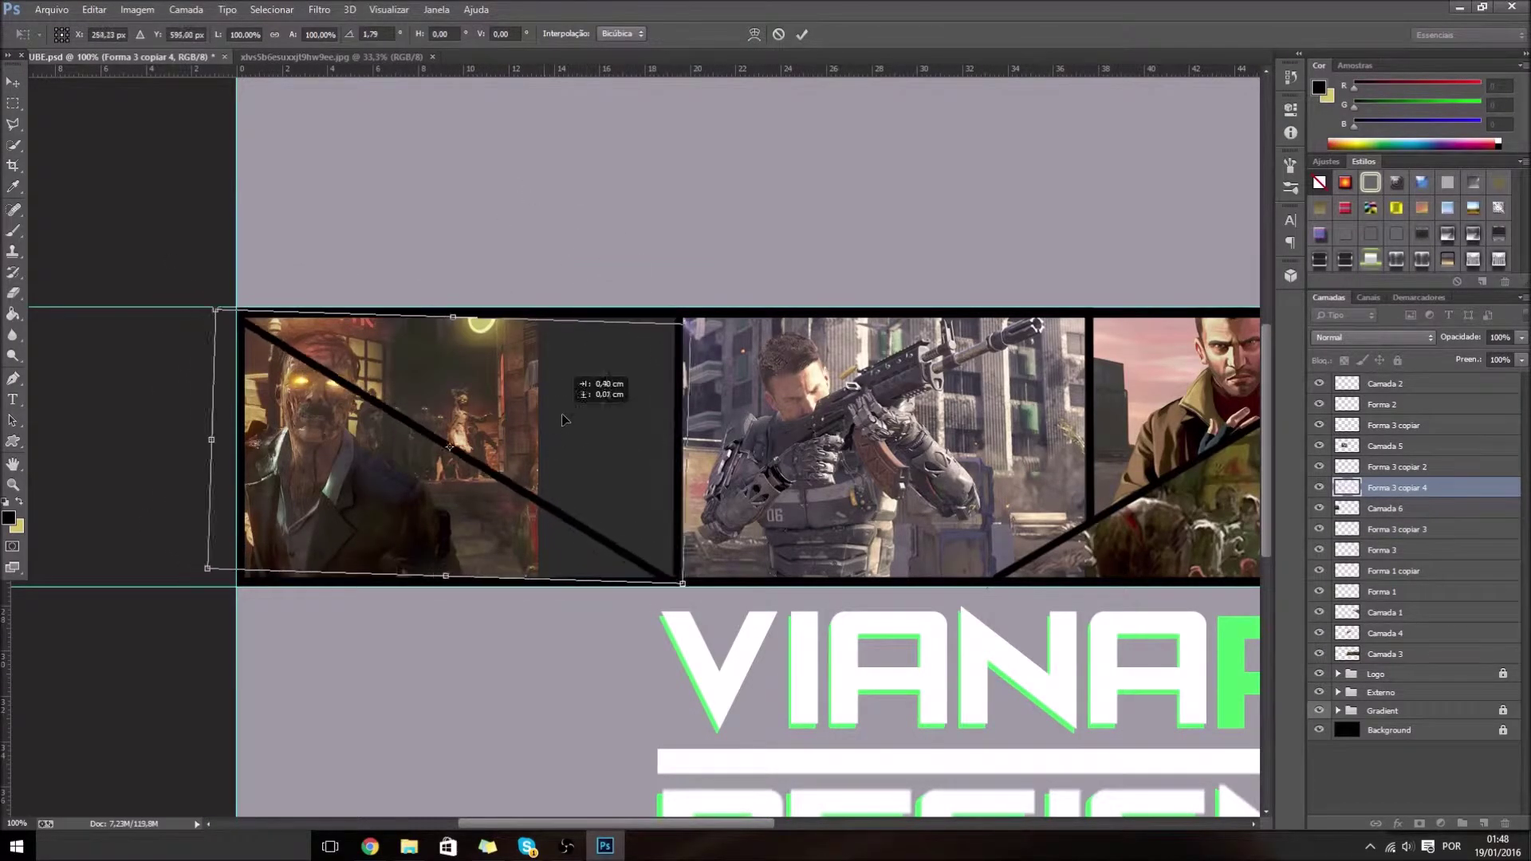
pyautogui.moveTo(450, 447); pyautogui.dragTo(460, 446)
pyautogui.moveTo(430, 239); pyautogui.dragTo(454, 291)
pyautogui.press('v')
pyautogui.press('Return')
# - Enlarge the zombie image to fill the first panel and delete the overflow below the strip
pyautogui.click(1347, 516)
pyautogui.hotkey('ctrl', 't')
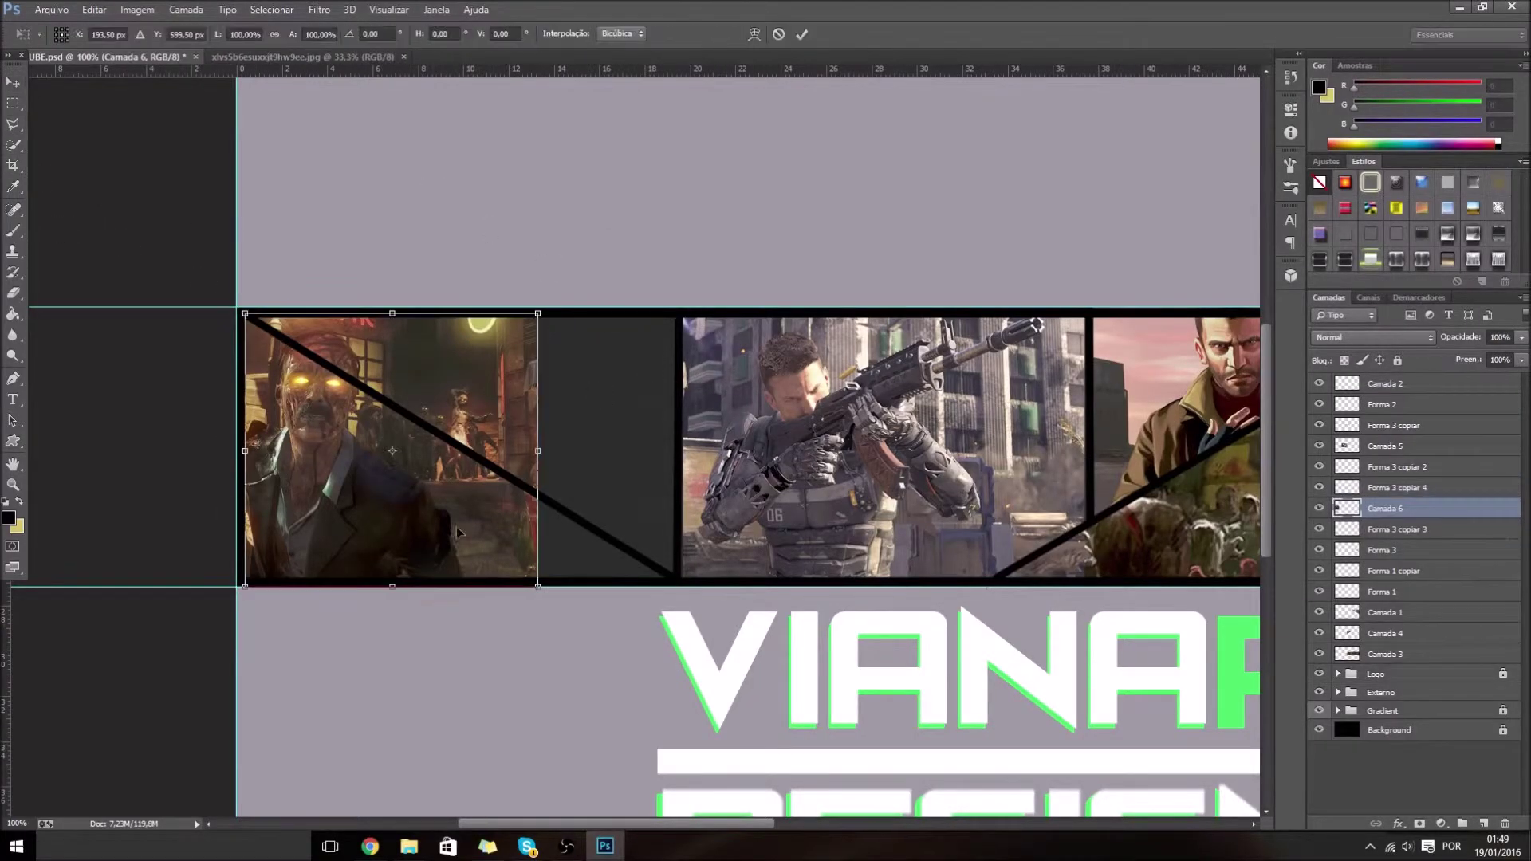
pyautogui.moveTo(539, 587); pyautogui.dragTo(670, 710)
pyautogui.press('v')
pyautogui.press('Return')
pyautogui.press('m')
pyautogui.moveTo(237, 588); pyautogui.dragTo(767, 749)
pyautogui.press('Delete')
# - Make a diagonal Pen-path selection and clear the zombie image above the diagonal
pyautogui.click(9, 380)
pyautogui.click(250, 314)
pyautogui.click(671, 580)
pyautogui.rightClick(678, 584)
pyautogui.click(670, 185)
pyautogui.click(860, 250)
pyautogui.press('v')
pyautogui.click(1385, 528)
pyautogui.press('Delete')
# - Deselect, close the other open image, and bring up File > Open
pyautogui.press('m')
pyautogui.rightClick(550, 411)
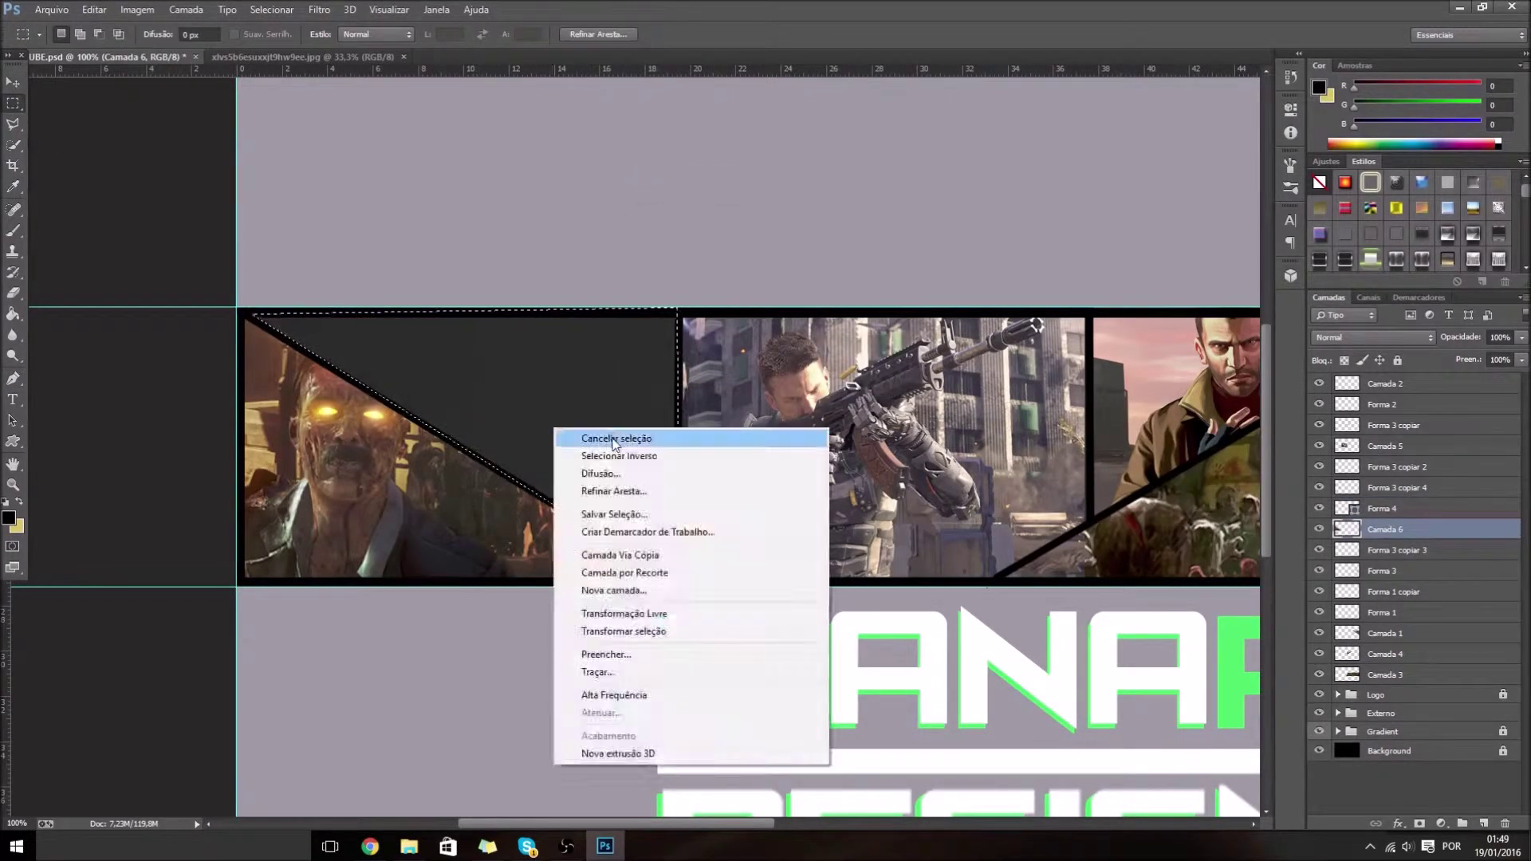
pyautogui.click(574, 421)
pyautogui.click(403, 57)
pyautogui.click(51, 9)
pyautogui.click(32, 37)
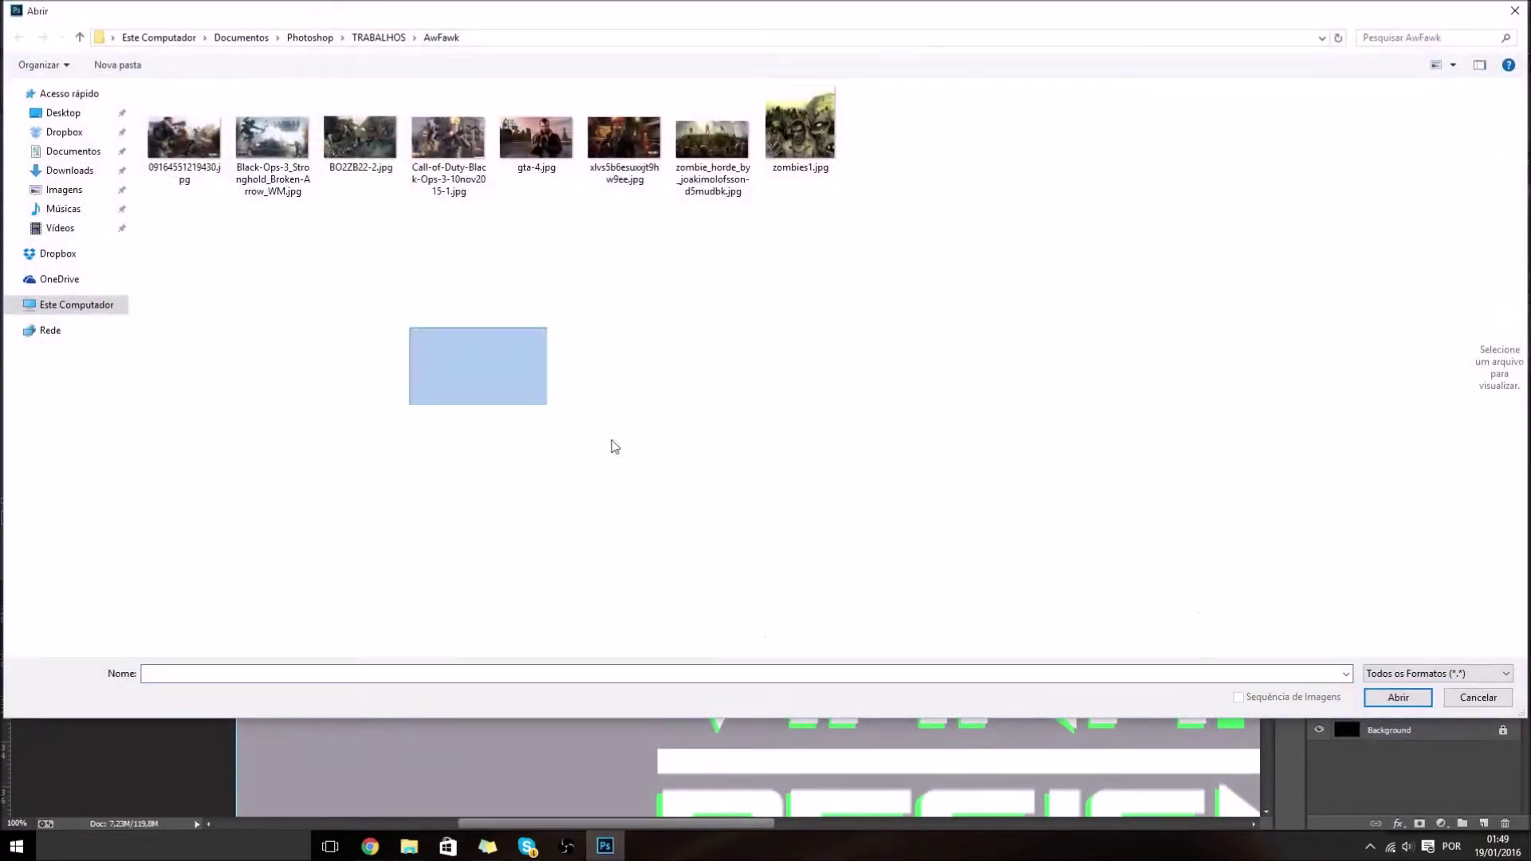
# - Open 09164551219430.jpg, copy the soldier area and paste it into the banner
pyautogui.doubleClick(182, 158)
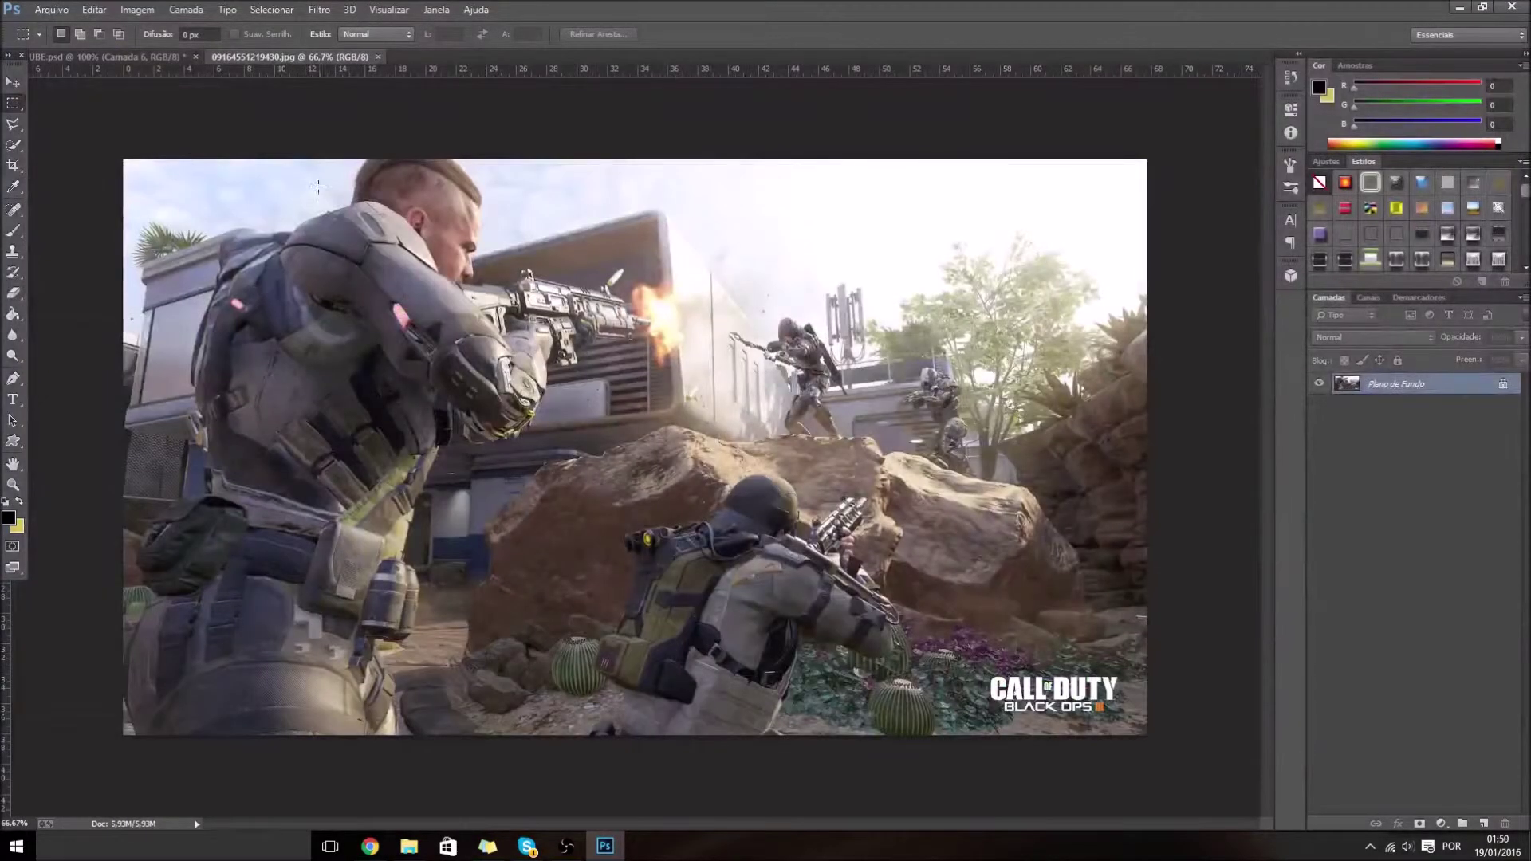
pyautogui.moveTo(822, 478); pyautogui.dragTo(779, 479)
pyautogui.moveTo(220, 160); pyautogui.dragTo(249, 194)
pyautogui.hotkey('ctrl', 'c')
pyautogui.click(104, 57)
pyautogui.hotkey('ctrl', 'v')
# - Scale the soldier image into the first panel and turn a diagonal triangle path into a selection
pyautogui.hotkey('ctrl', 't')
pyautogui.click(13, 82)
pyautogui.press('Return')
pyautogui.click(247, 315)
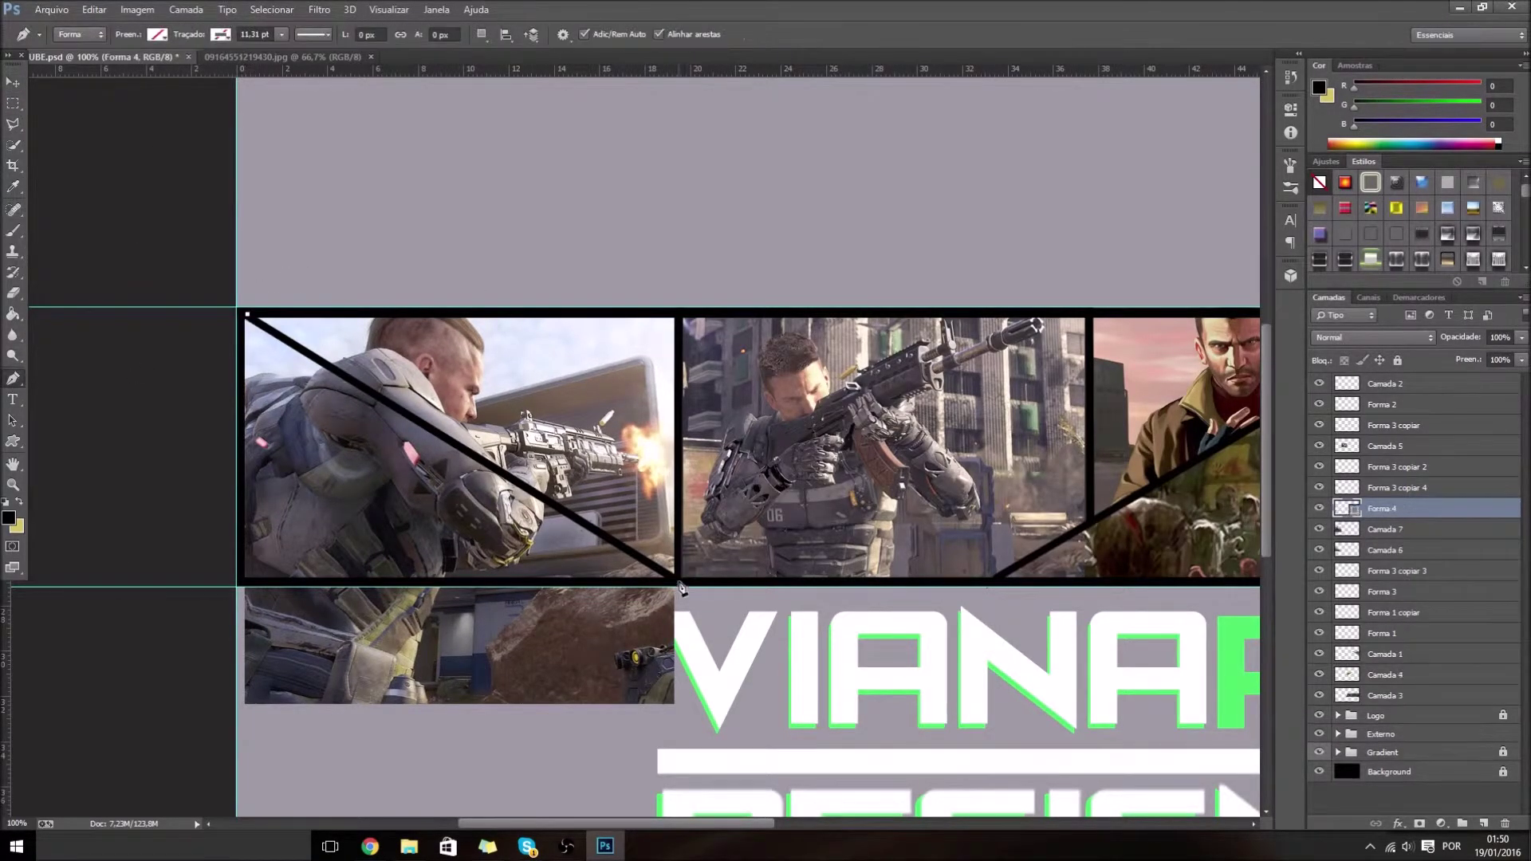
pyautogui.rightClick(267, 406)
pyautogui.click(303, 459)
pyautogui.press('Return')
# - Clear the soldier image below the diagonal and close the soldier source image
pyautogui.press('m')
pyautogui.click(1386, 530)
pyautogui.rightClick(390, 448)
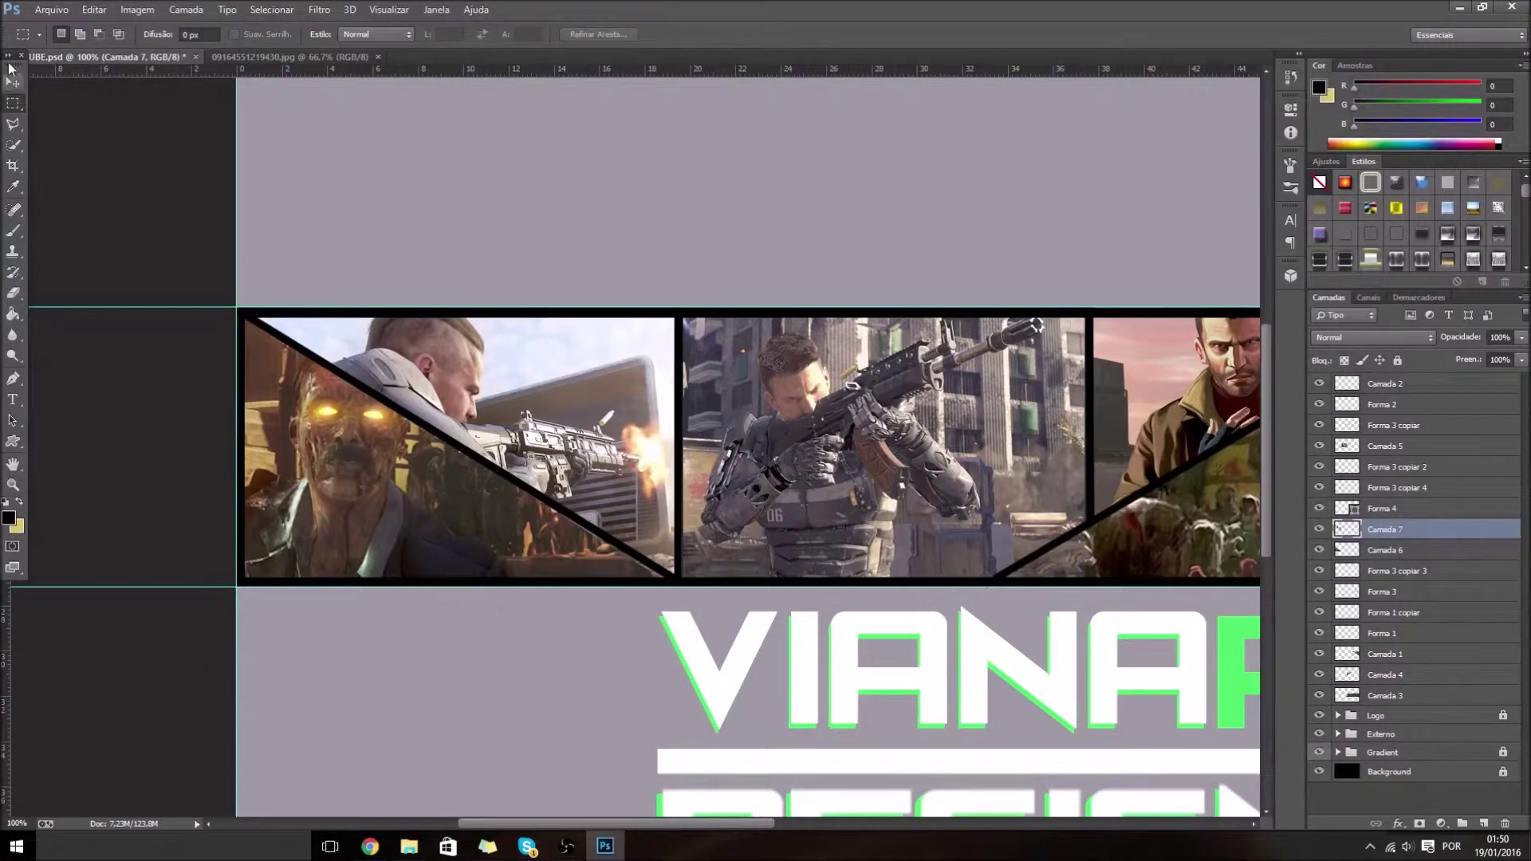
pyautogui.press('v')
pyautogui.click(378, 56)
pyautogui.hotkey('ctrl', '0')
pyautogui.click(51, 9)
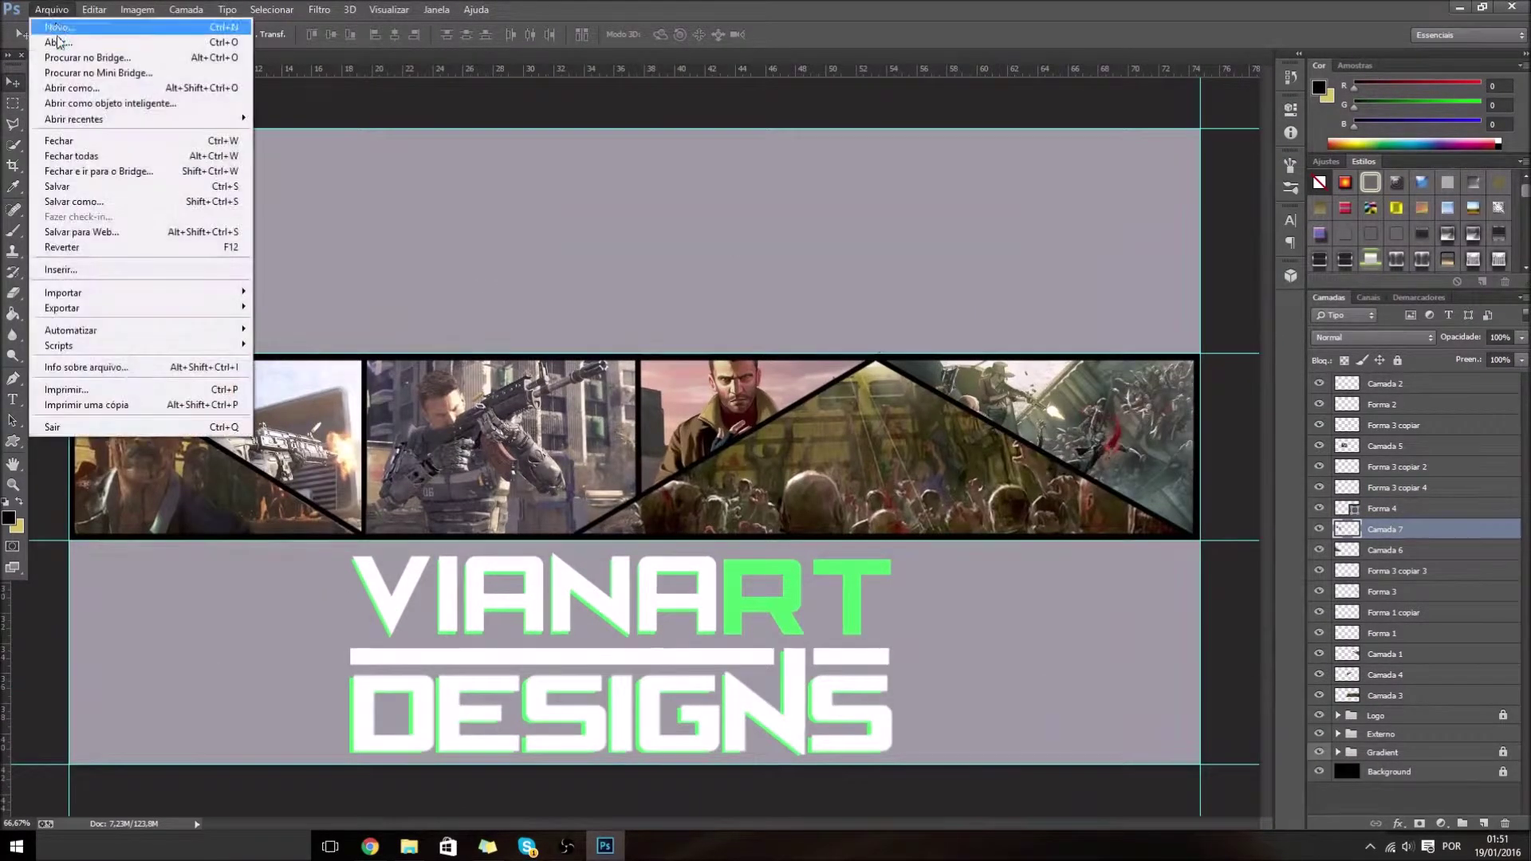
# - Open Pack De GFX.psd and drag its CC's colour-grade group into the banner
pyautogui.click(48, 42)
pyautogui.click(319, 45)
pyautogui.doubleClick(501, 146)
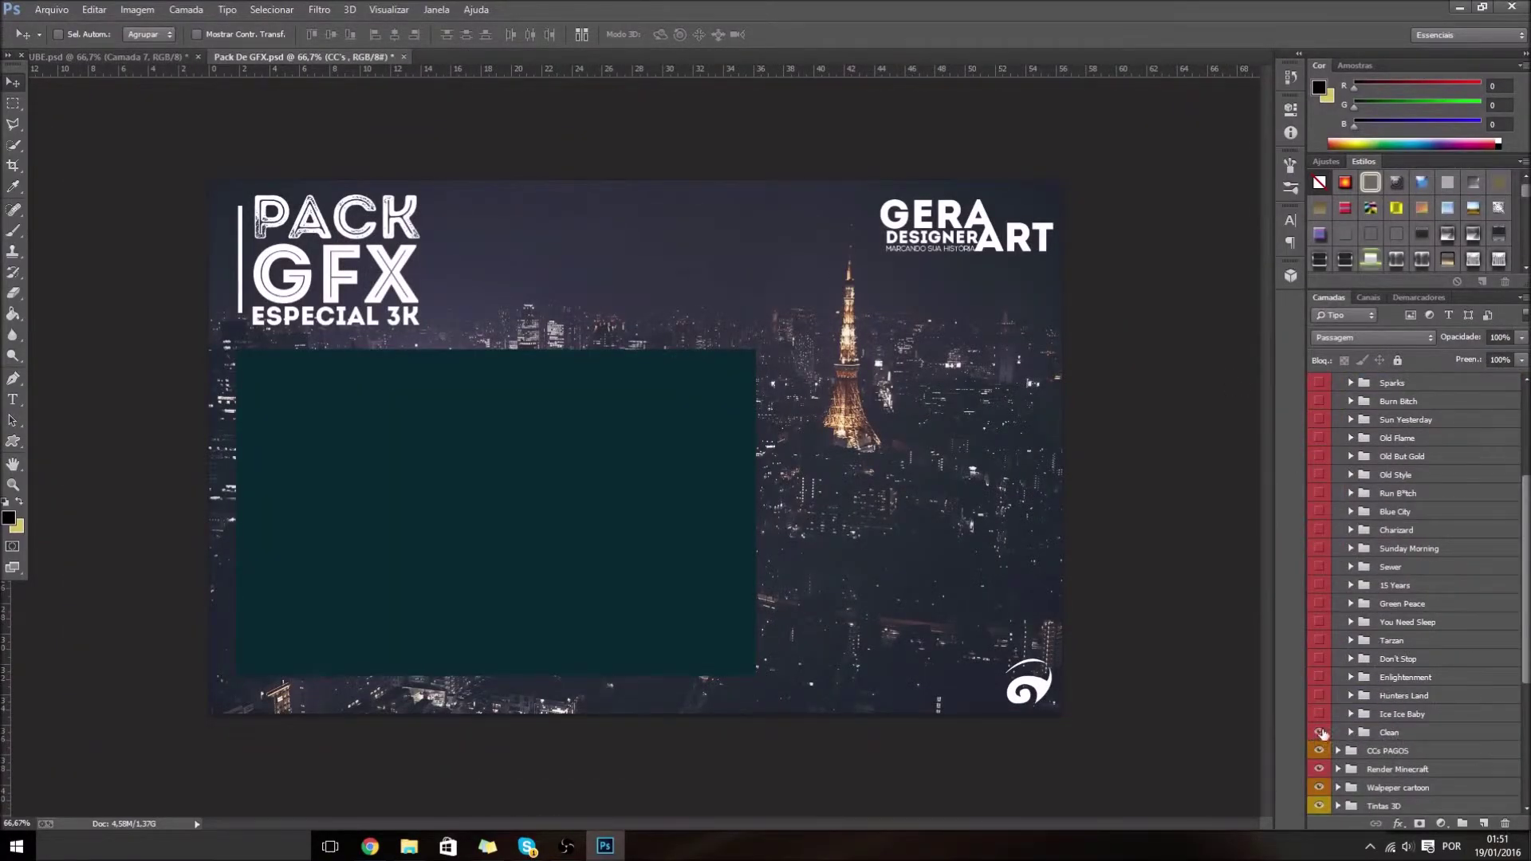
pyautogui.moveTo(606, 275); pyautogui.dragTo(252, 166)
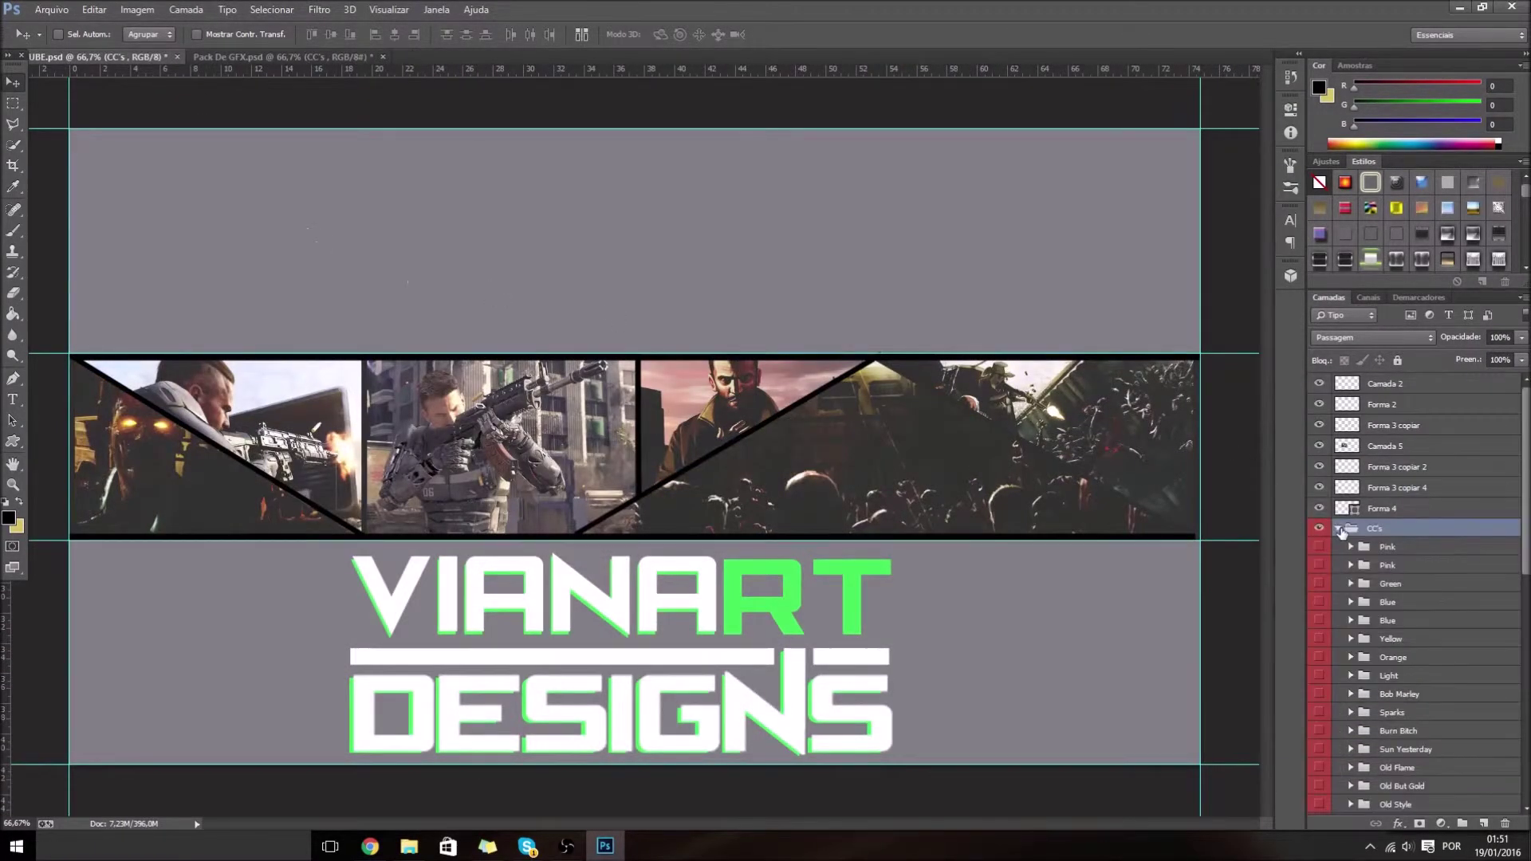
# - Enable Blue City, move CC's below Forma 3 copiar 4 and Forma 1 copiar above Forma 3 copiar 3
pyautogui.scroll(-3, 1355, 614)
pyautogui.scroll(-3, 1370, 697)
pyautogui.click(1320, 592)
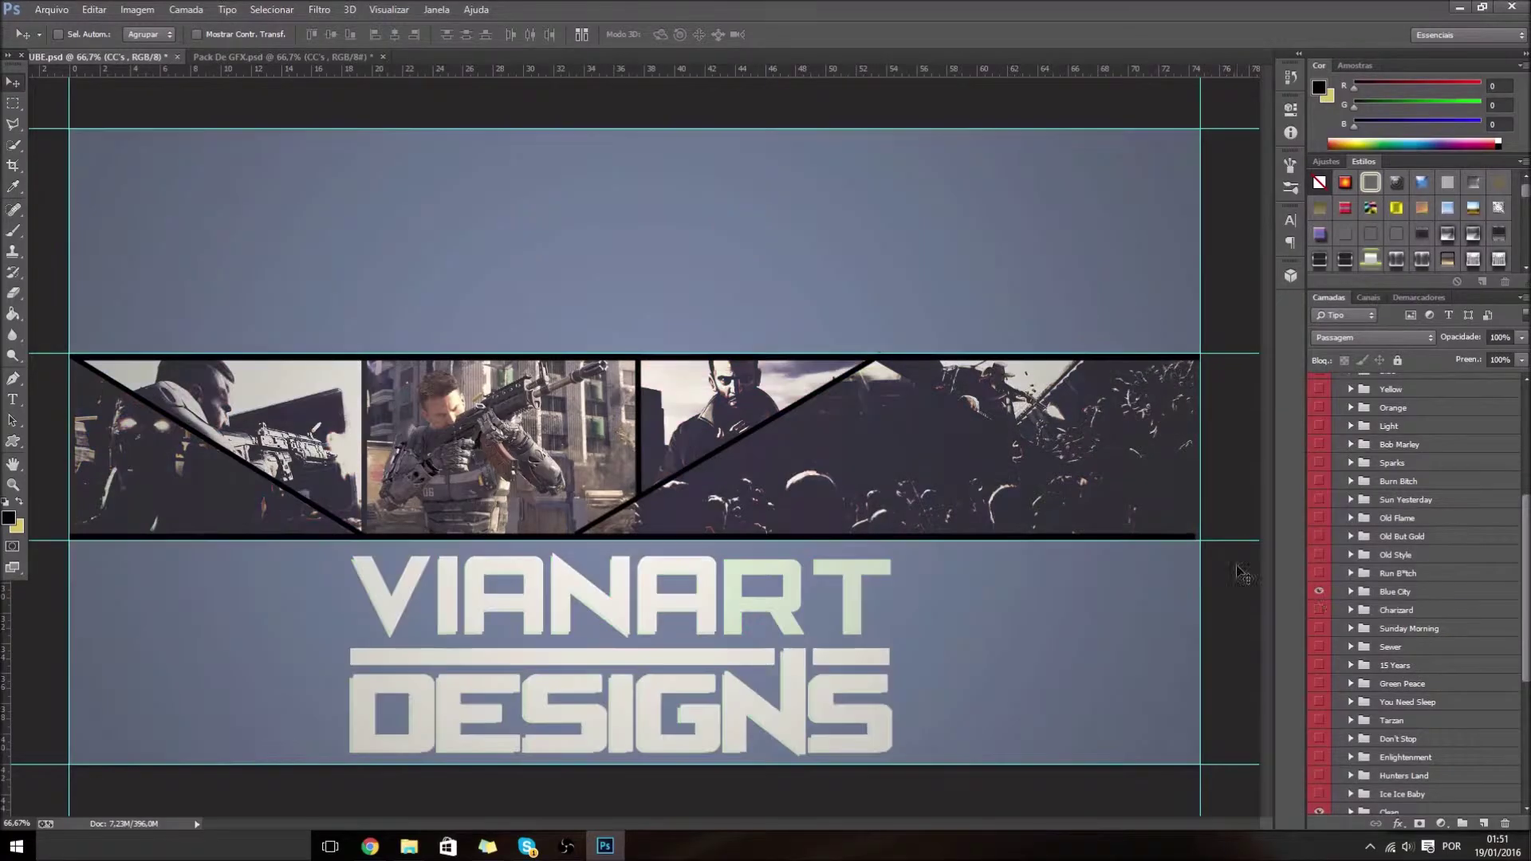
pyautogui.scroll(3, 1356, 598)
pyautogui.scroll(5, 1356, 558)
pyautogui.click(1375, 383)
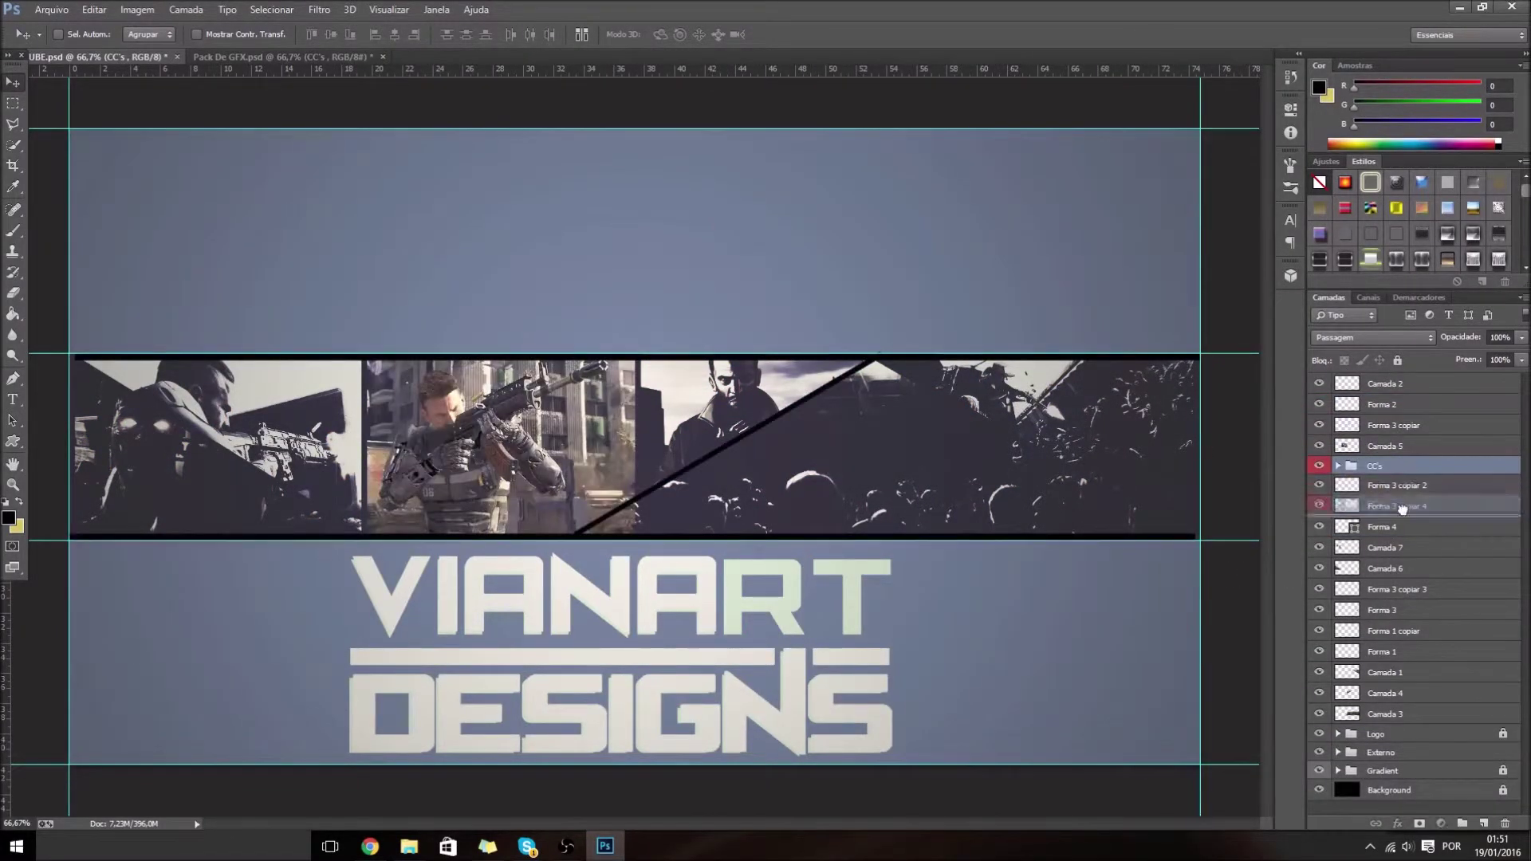
pyautogui.moveTo(1370, 406)
pyautogui.mouseDown()
pyautogui.moveTo(1383, 510)
pyautogui.moveTo(1372, 558)
pyautogui.moveTo(1402, 518)
pyautogui.mouseUp()
pyautogui.moveTo(1412, 610); pyautogui.dragTo(1404, 501)
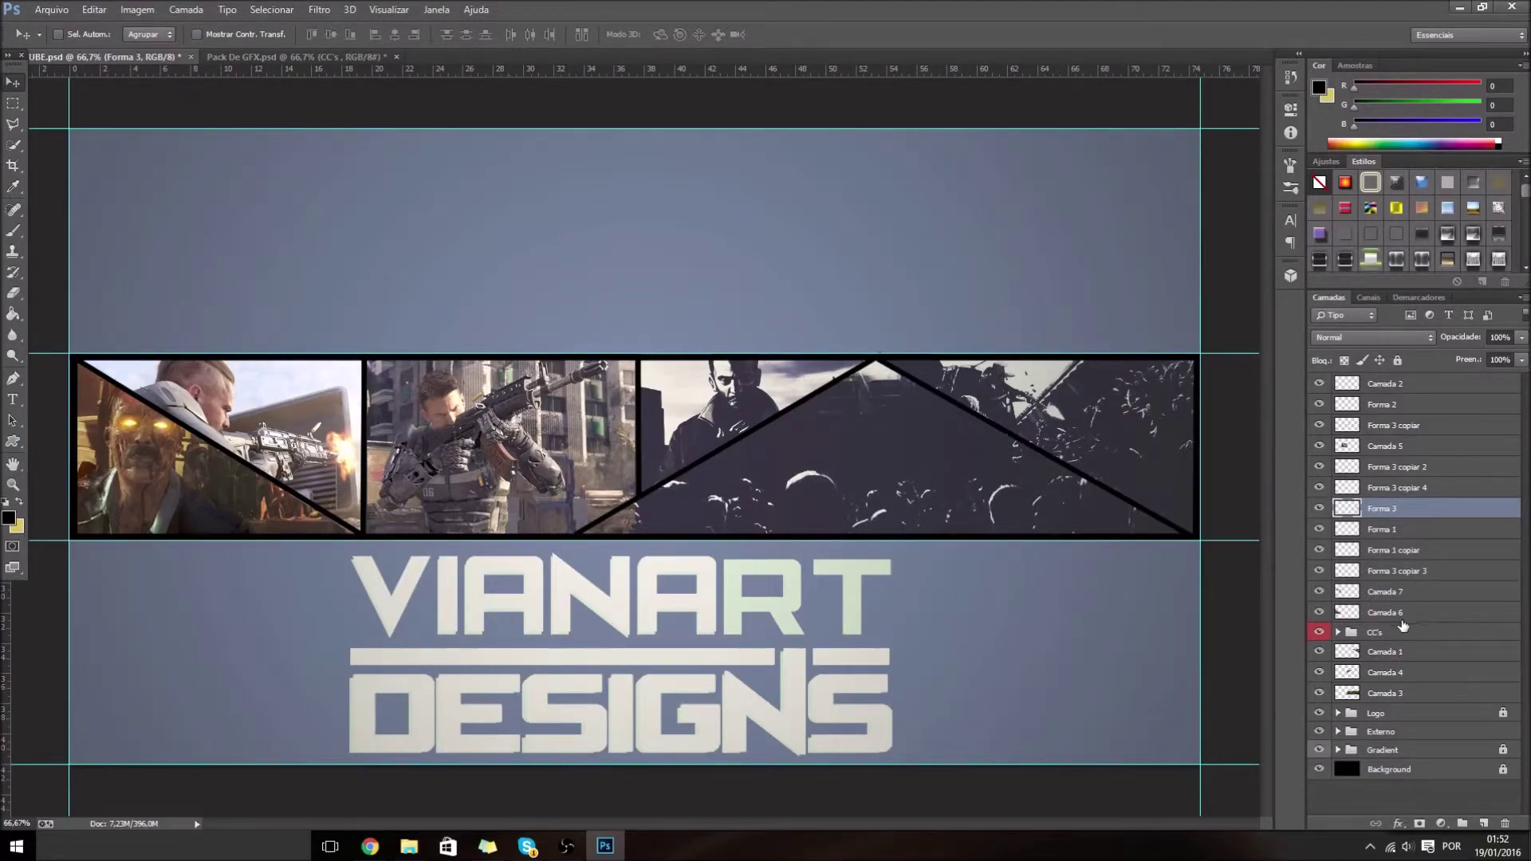
# - Cut Camada 5 along a Pen-path triangle so it follows the diagonal border
pyautogui.click(1385, 446)
pyautogui.hotkey('ctrl', '+')
pyautogui.press('p')
pyautogui.click(546, 579)
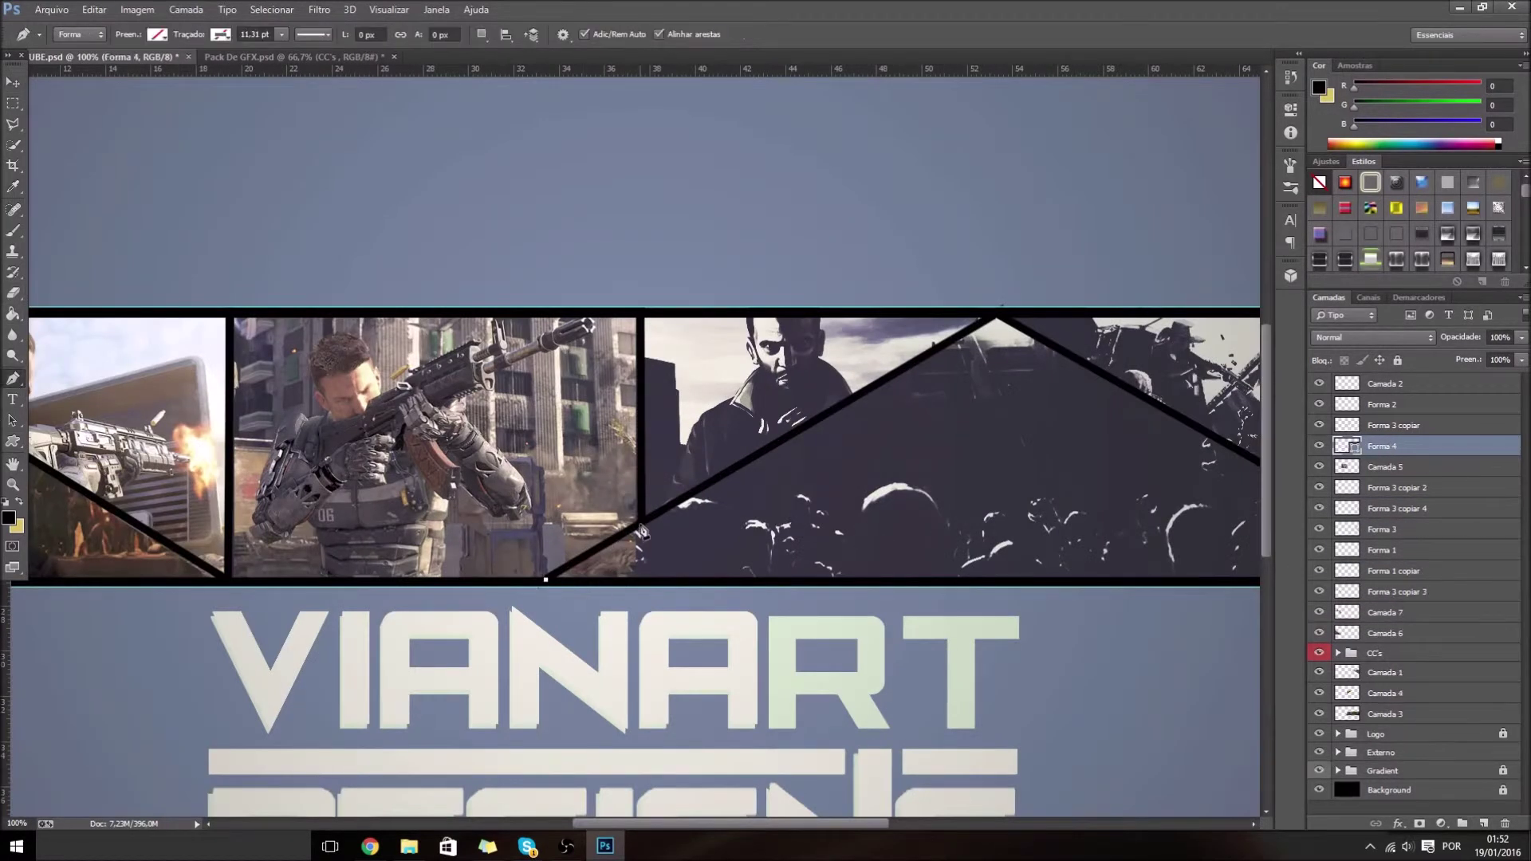
pyautogui.rightClick(606, 576)
pyautogui.click(661, 232)
pyautogui.press('Return')
pyautogui.press('m')
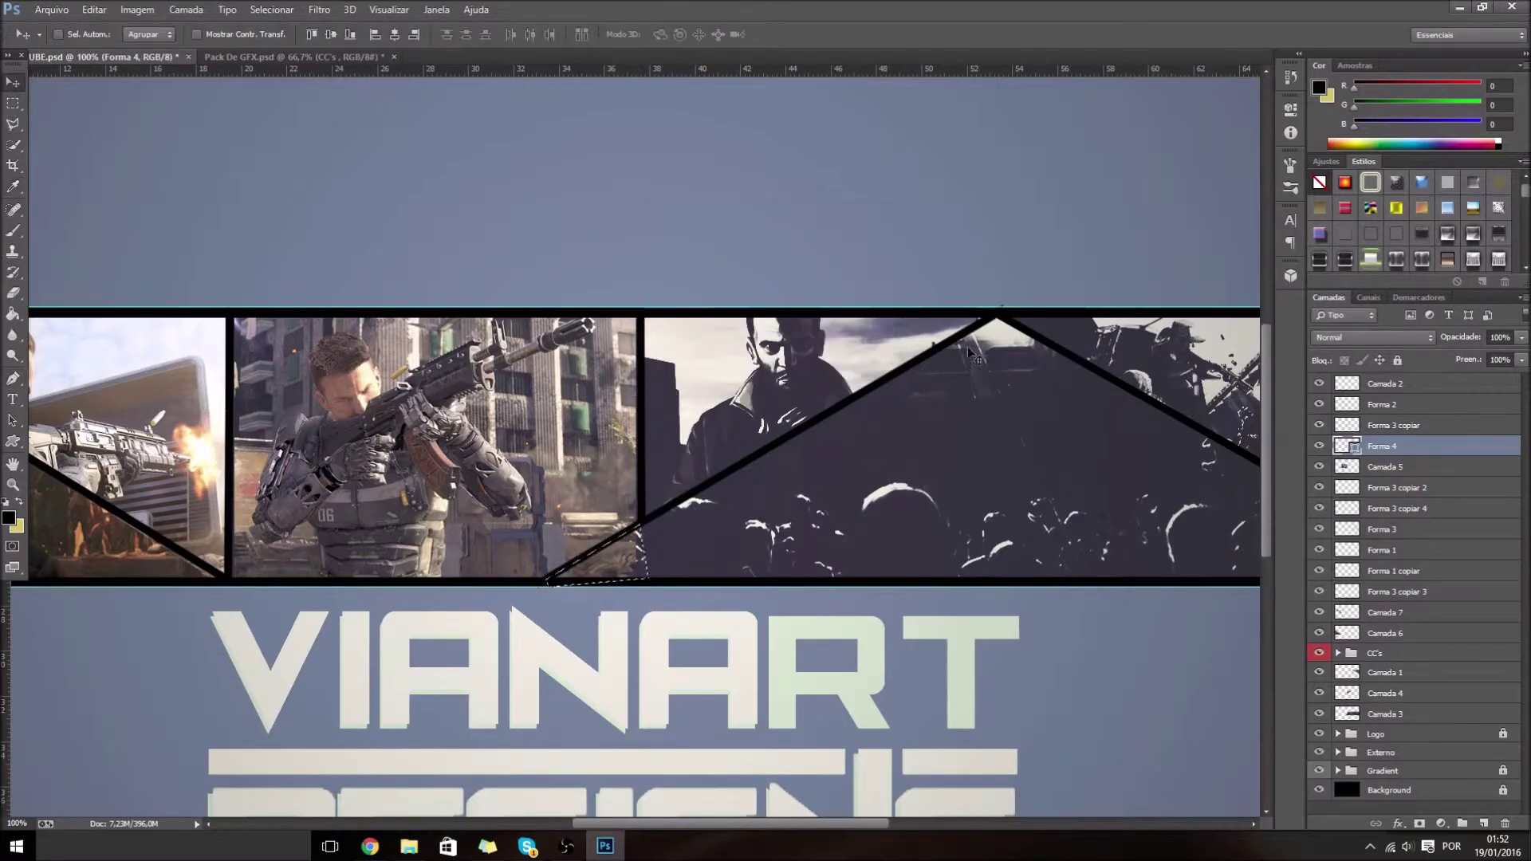
pyautogui.click(1385, 466)
pyautogui.rightClick(638, 509)
pyautogui.click(638, 509)
# - Move Camada 5, 6 and 7 under CC's, close Pack De GFX unsaved, and start a text box
pyautogui.press('v')
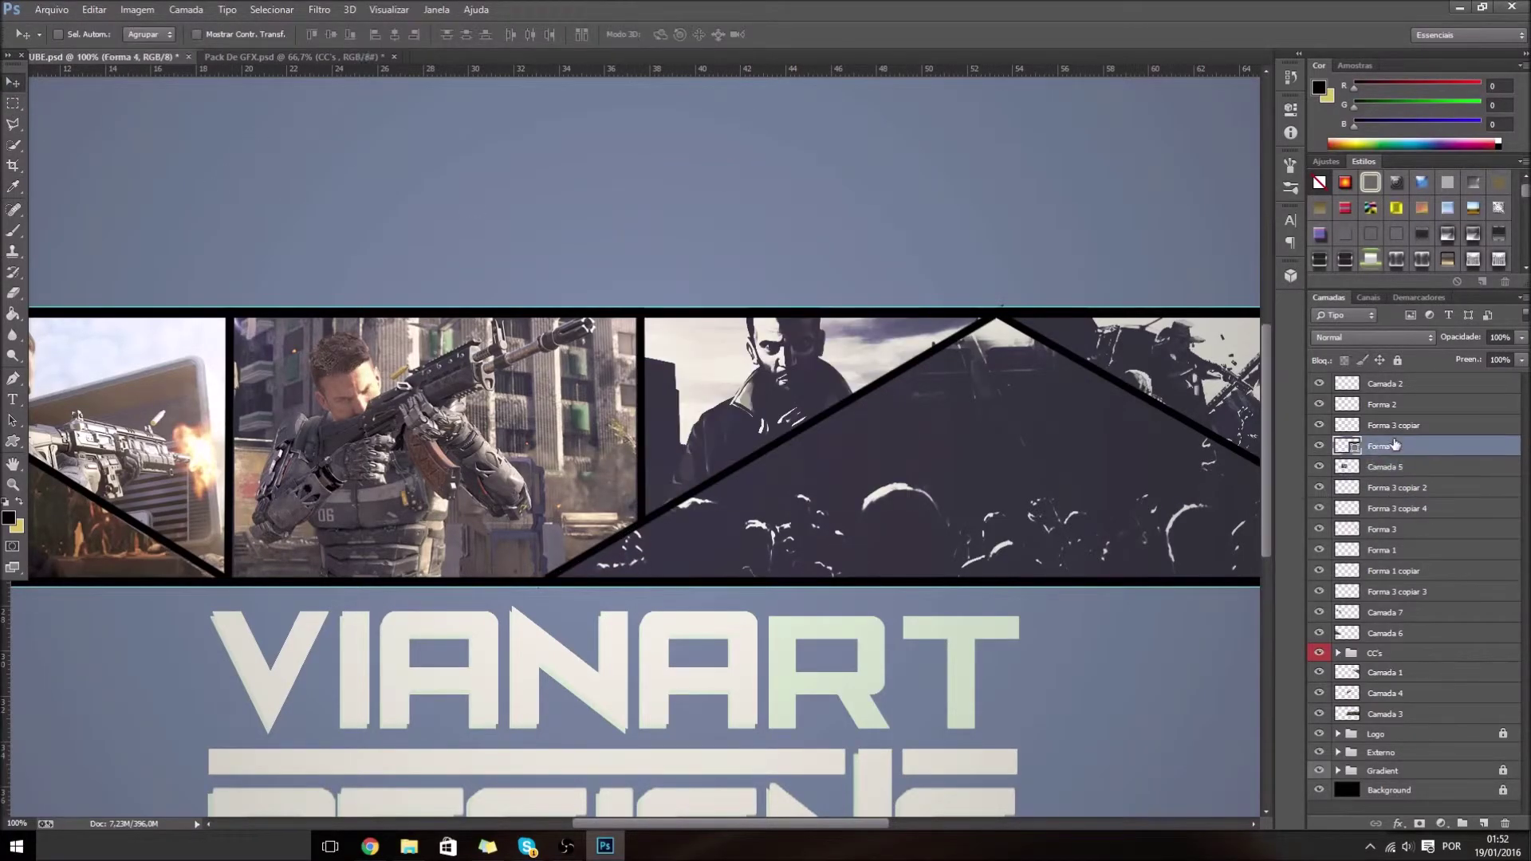
pyautogui.moveTo(1395, 699)
pyautogui.mouseDown()
pyautogui.moveTo(1386, 621)
pyautogui.moveTo(1385, 642)
pyautogui.mouseUp()
pyautogui.hotkey('ctrl', '-')
pyautogui.click(401, 56)
pyautogui.click(768, 311)
pyautogui.click(13, 398)
pyautogui.click(578, 433)
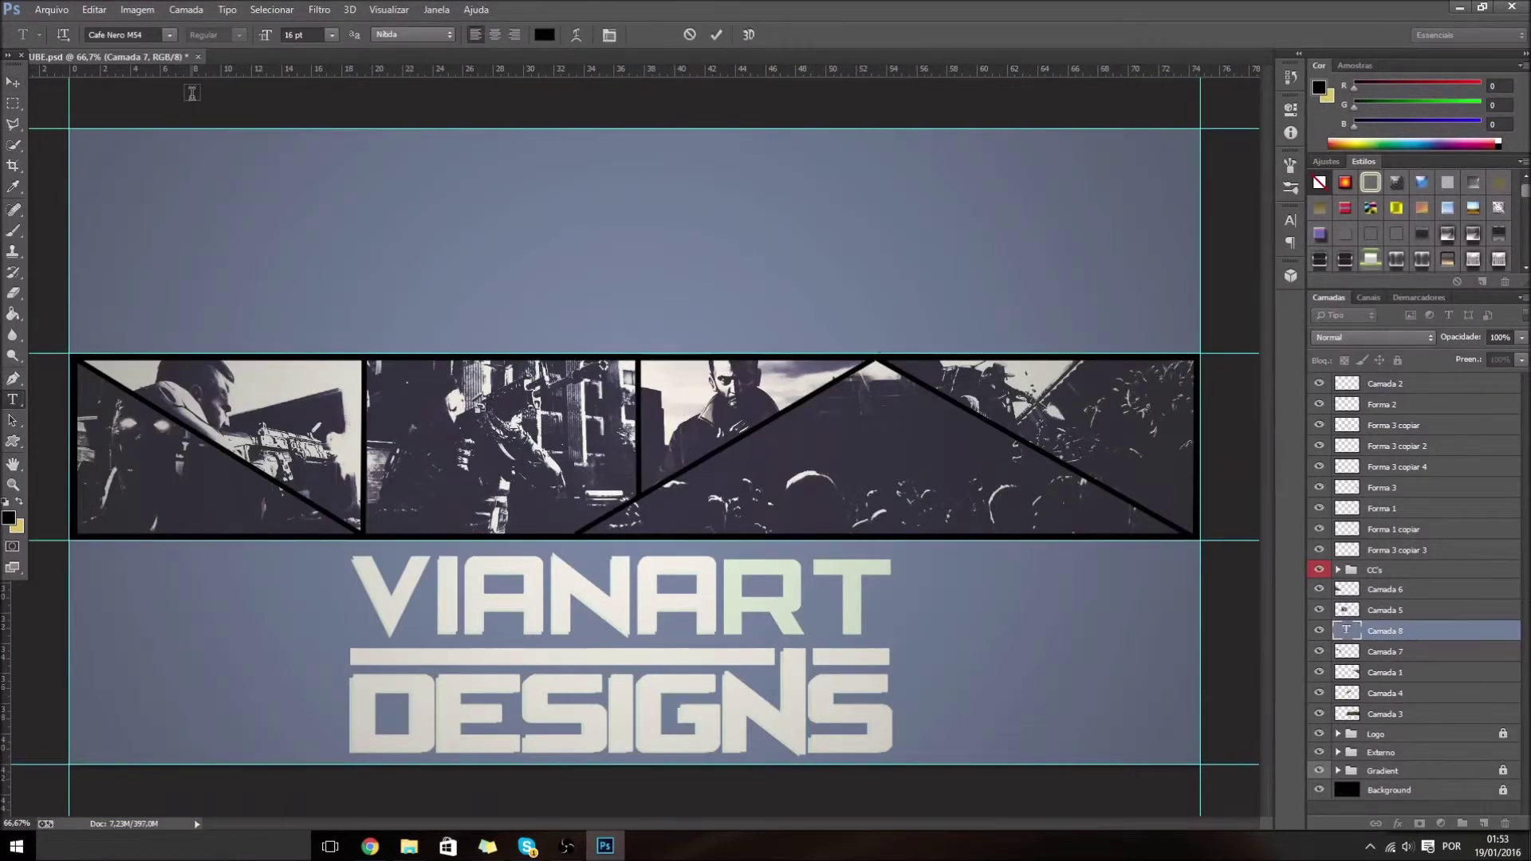
pyautogui.write('AwFawk')
# - Make the AwFawk text white, move it to the top, and enlarge it across the strip
pyautogui.click(545, 34)
pyautogui.click(899, 212)
pyautogui.press('v')
pyautogui.moveTo(1385, 630); pyautogui.dragTo(1397, 383)
pyautogui.hotkey('ctrl', 't')
pyautogui.moveTo(539, 419)
pyautogui.mouseDown()
pyautogui.moveTo(806, 421)
pyautogui.moveTo(868, 470)
pyautogui.mouseUp()
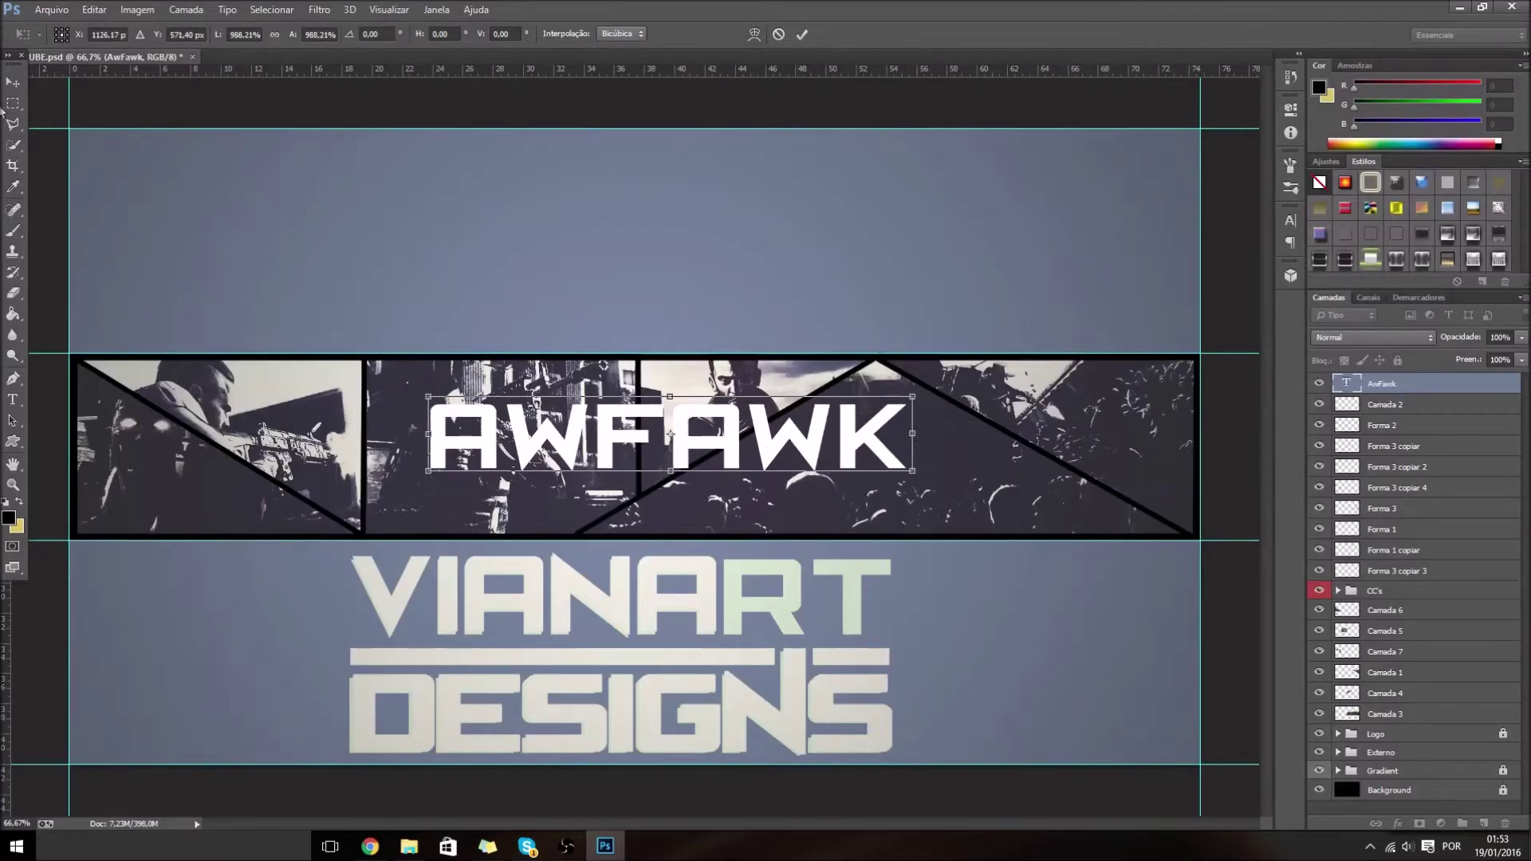
pyautogui.press('Return')
# - Rasterize the title and erase a slanted cut through the AW letters
pyautogui.hotkey('ctrl', '+')
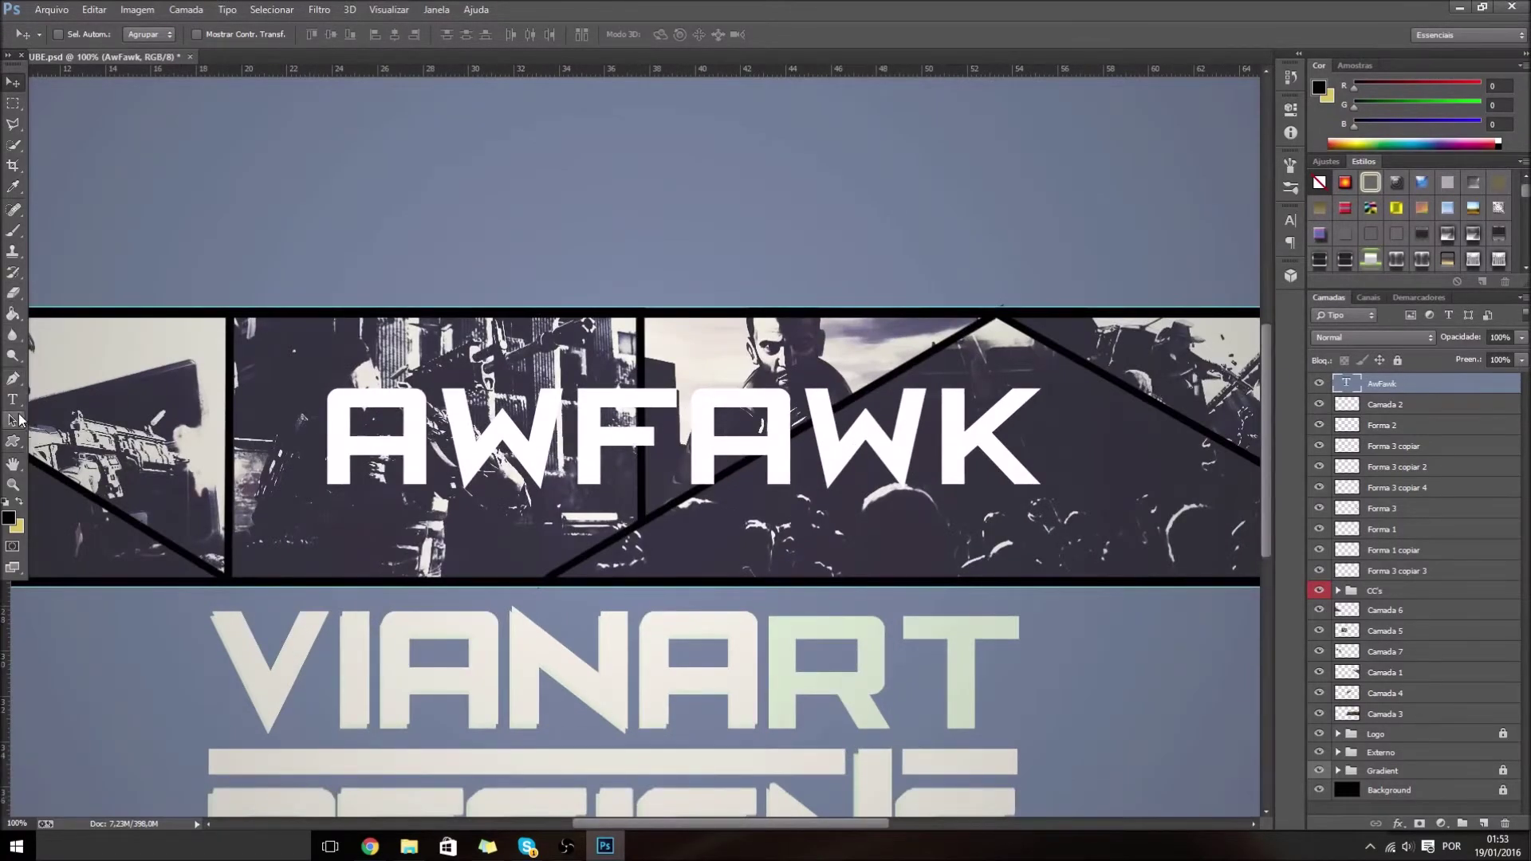
pyautogui.press('e')
pyautogui.click(490, 461)
pyautogui.click(728, 317)
pyautogui.moveTo(337, 437); pyautogui.dragTo(530, 444)
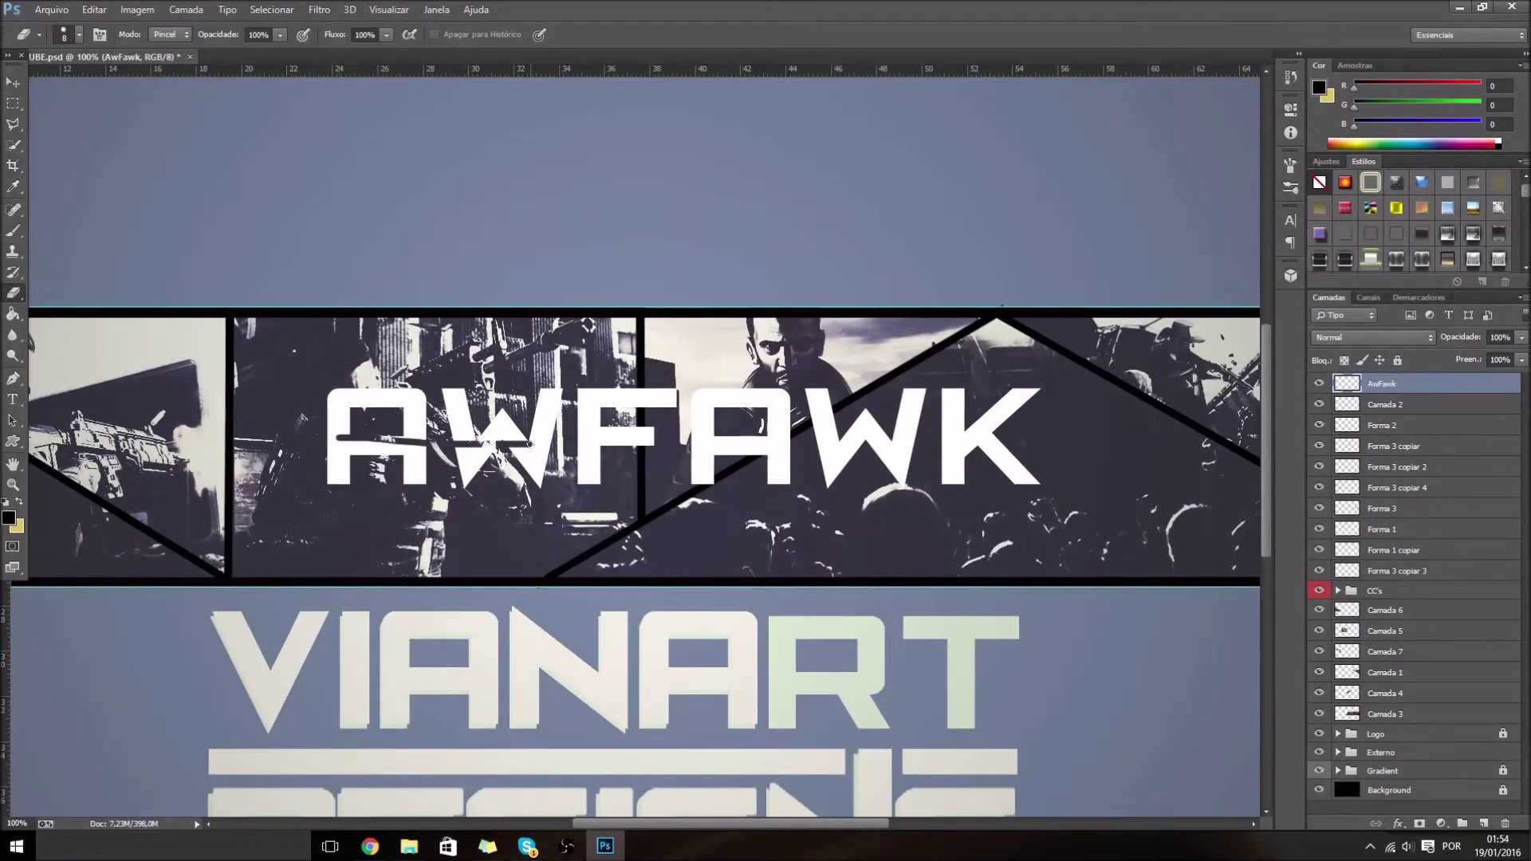
# - Delete a thin rectangular strip across the AWFAWK letters, then deselect
pyautogui.click(10, 102)
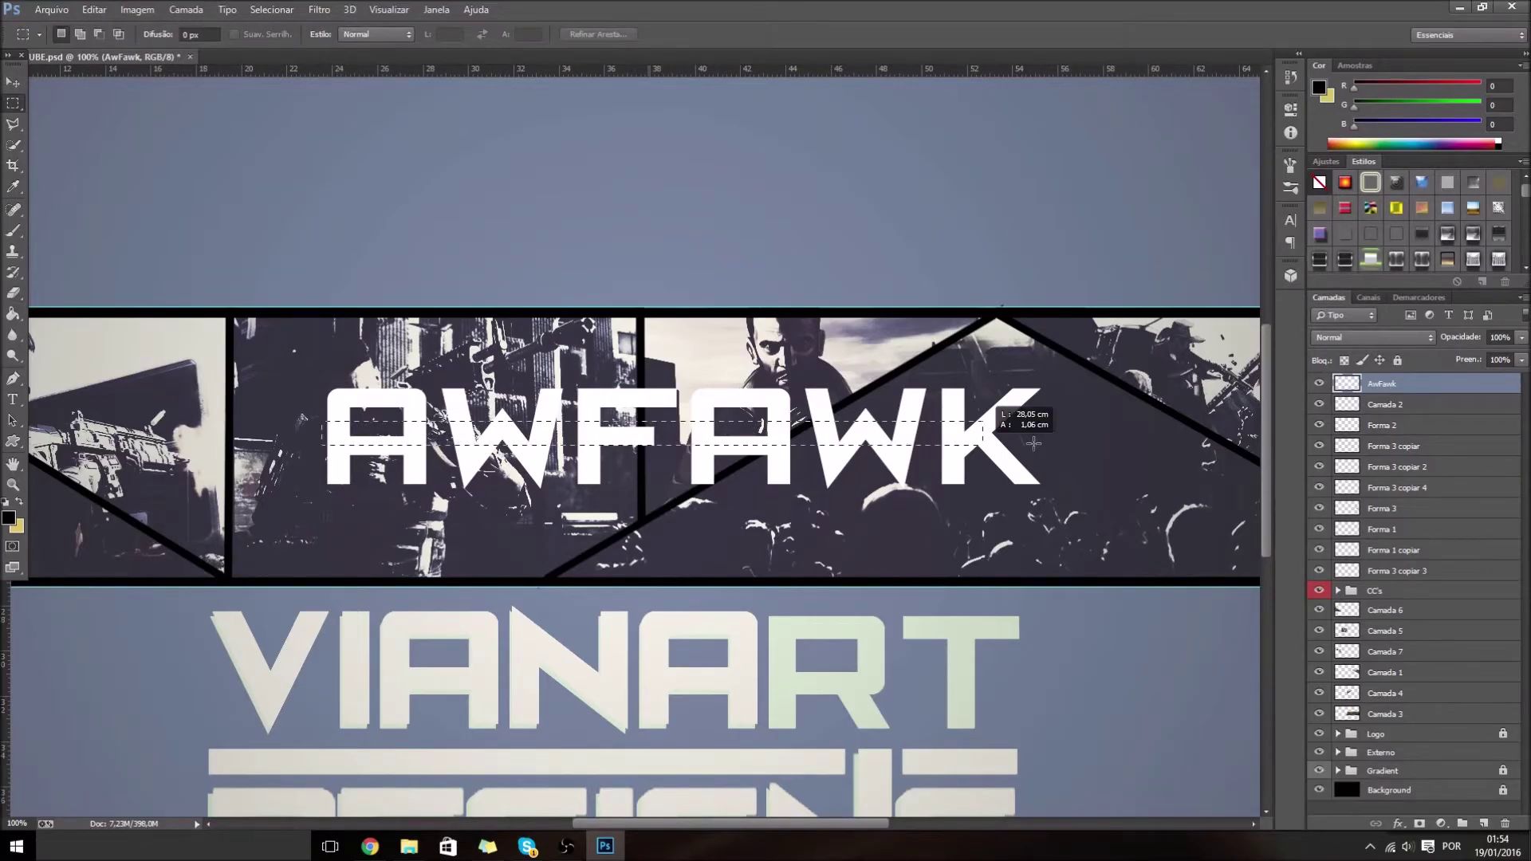
pyautogui.press('Delete')
pyautogui.hotkey('ctrl', 'd')
pyautogui.click(12, 86)
# - Zoom out and back in to check the sliced title across the whole banner
pyautogui.hotkey('ctrl', '0')
pyautogui.hotkey('ctrl', '1')
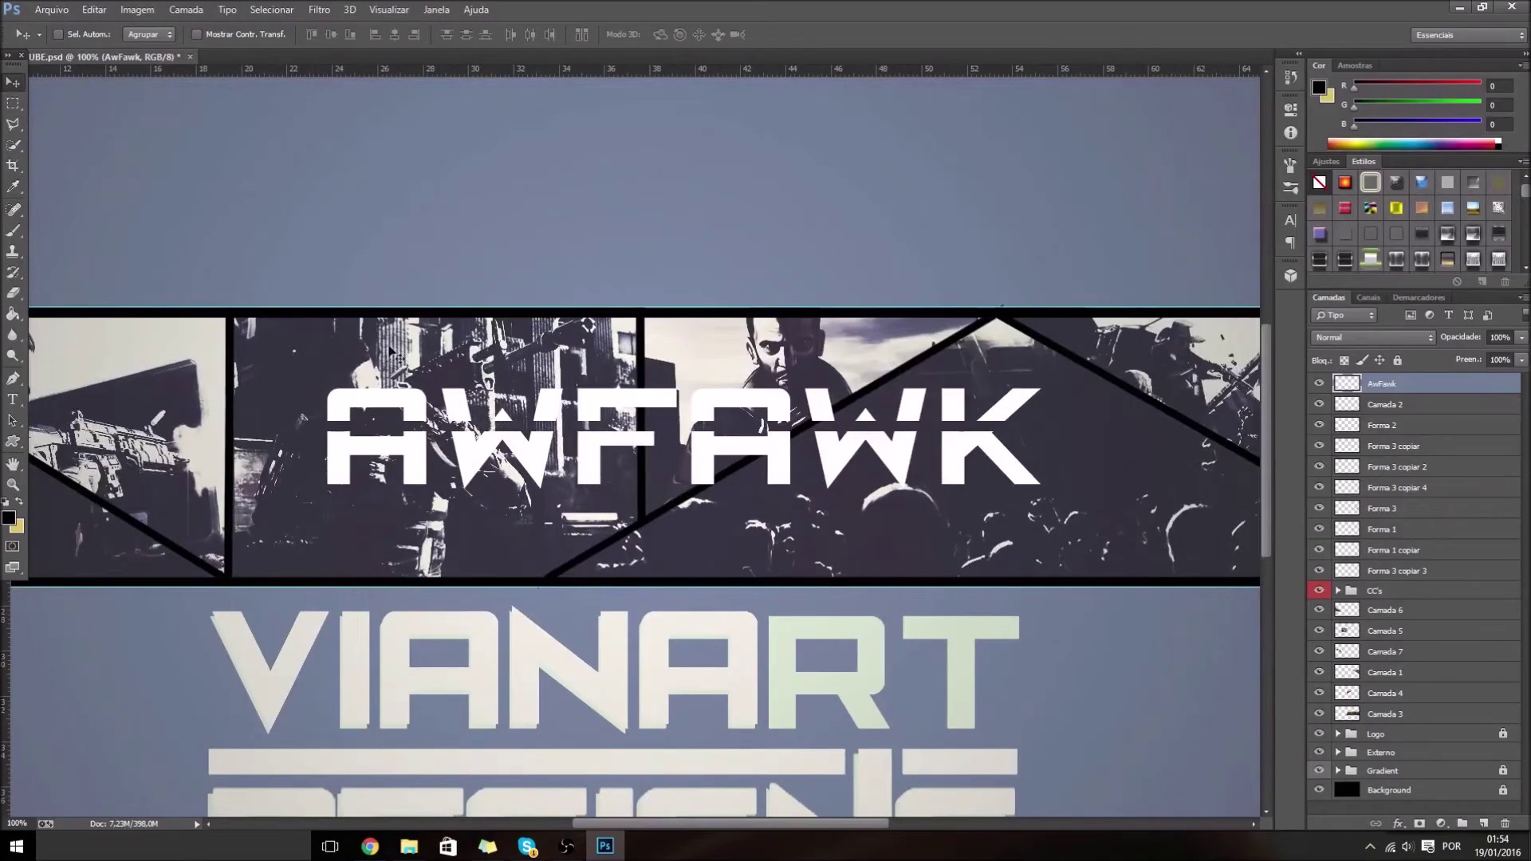
pyautogui.hotkey('ctrl', '-')
pyautogui.click(51, 10)
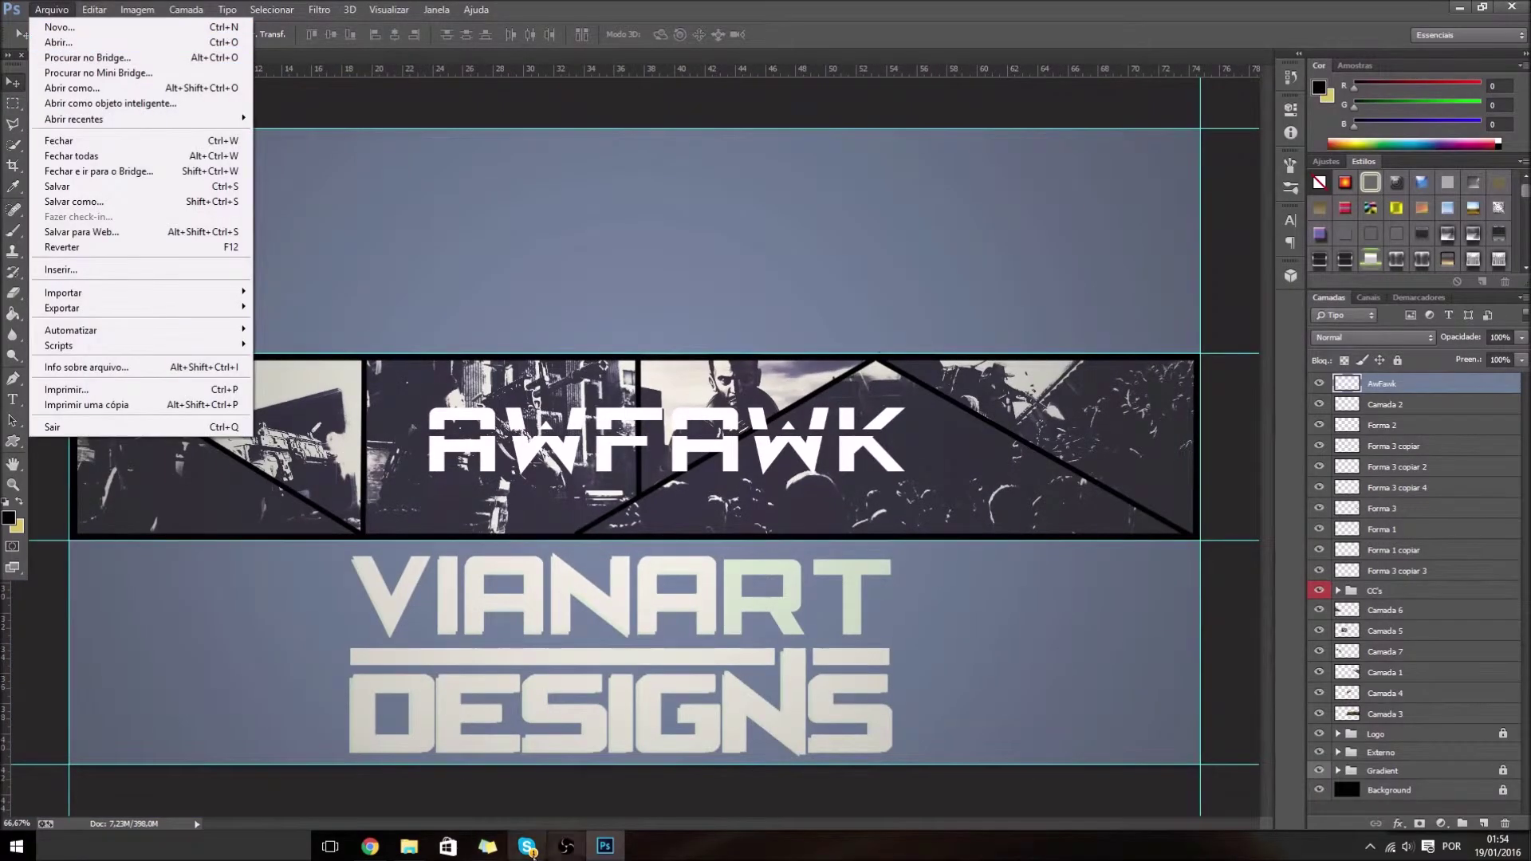
# - Return from Skype to Photoshop and drag the AwFawk layer a little to the left
pyautogui.click(528, 846)
pyautogui.click(604, 846)
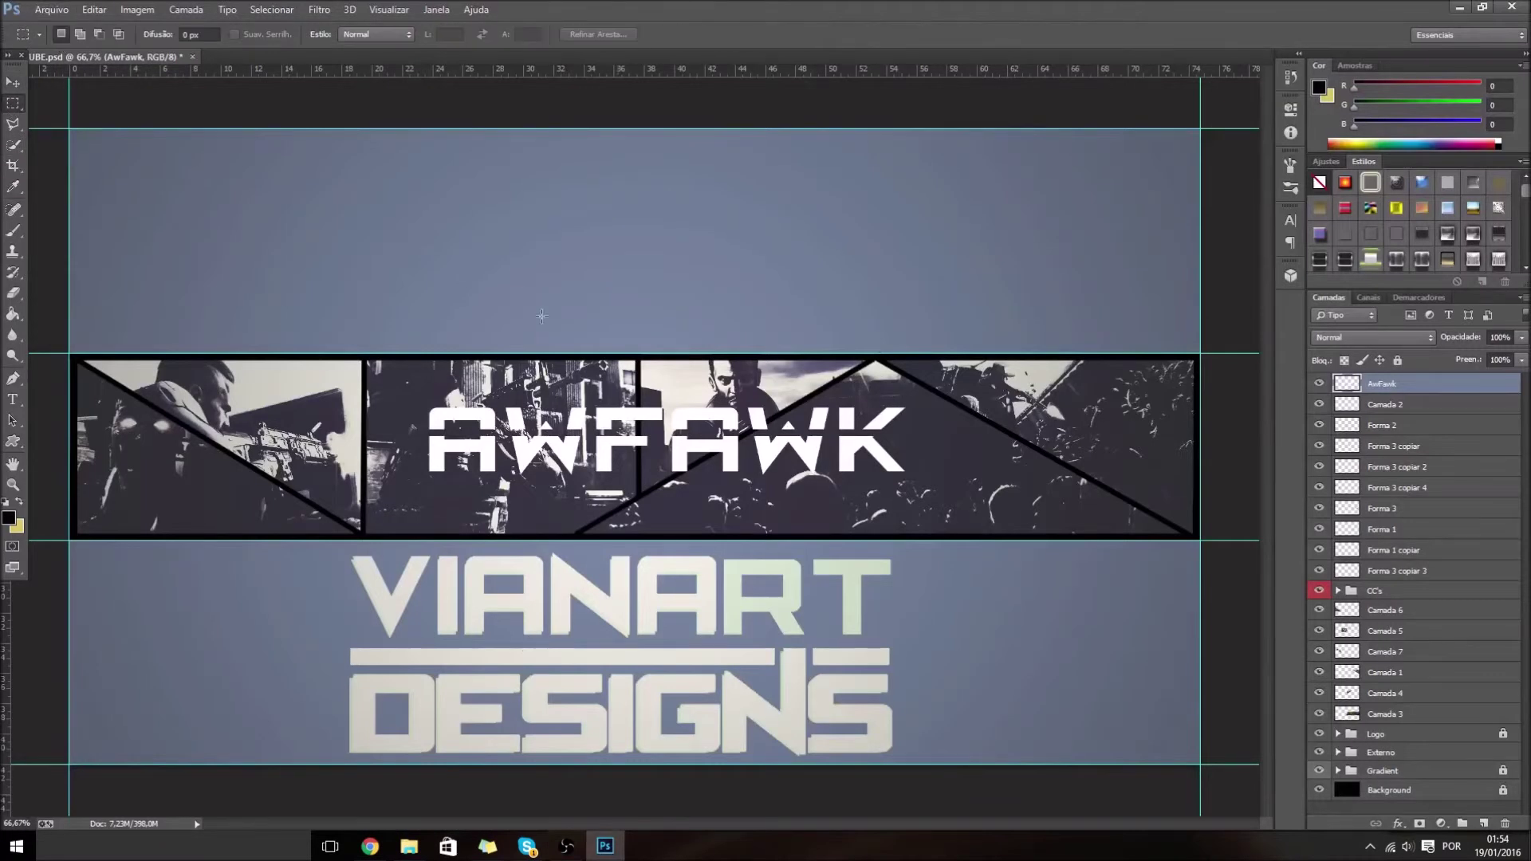
pyautogui.moveTo(569, 455)
pyautogui.mouseDown()
pyautogui.moveTo(582, 454)
pyautogui.moveTo(558, 455)
pyautogui.mouseUp()
pyautogui.click(14, 104)
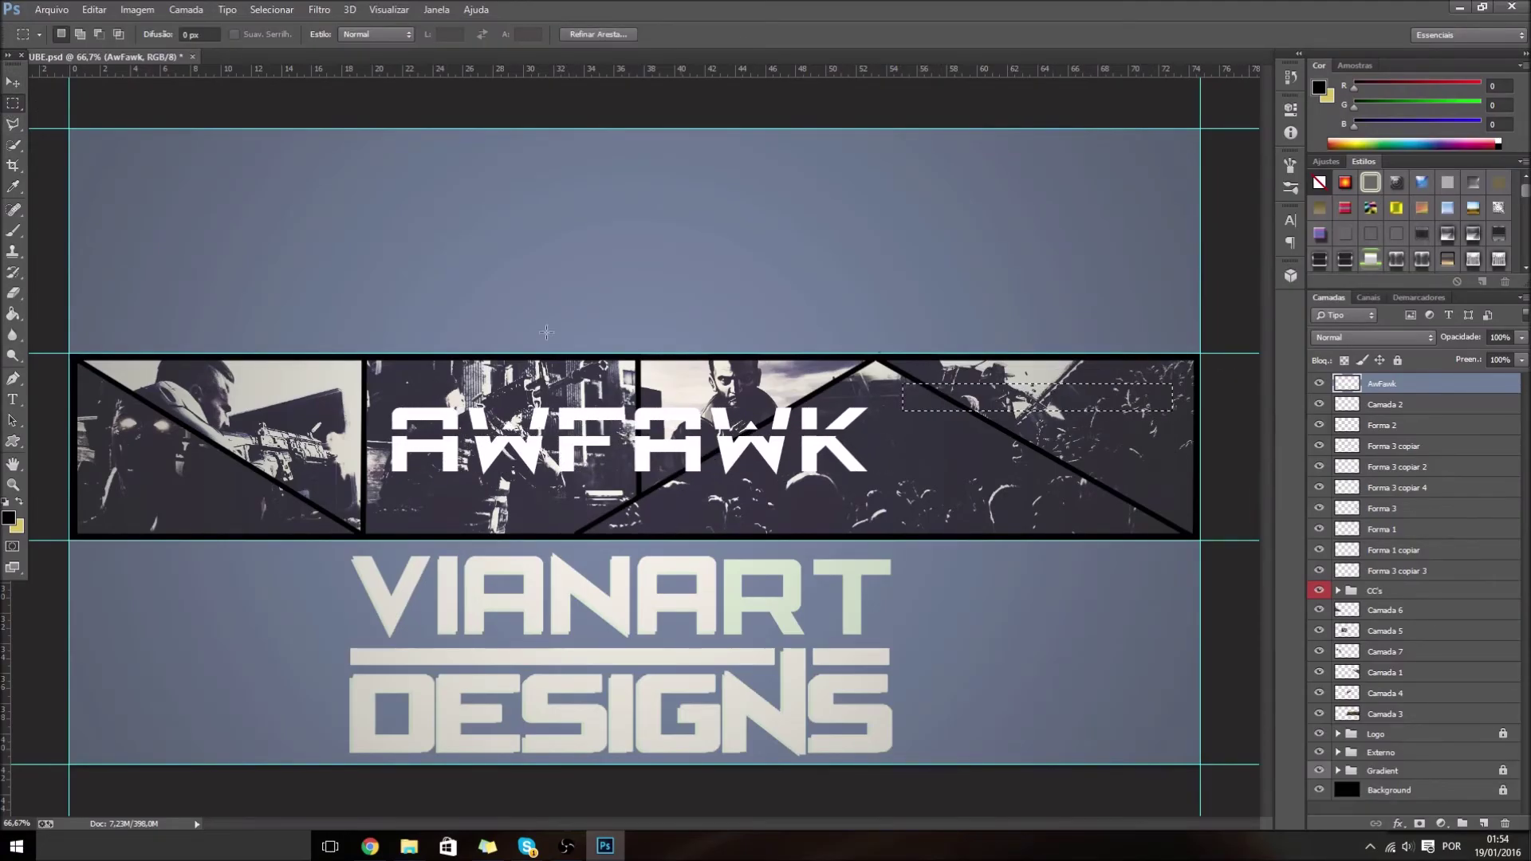